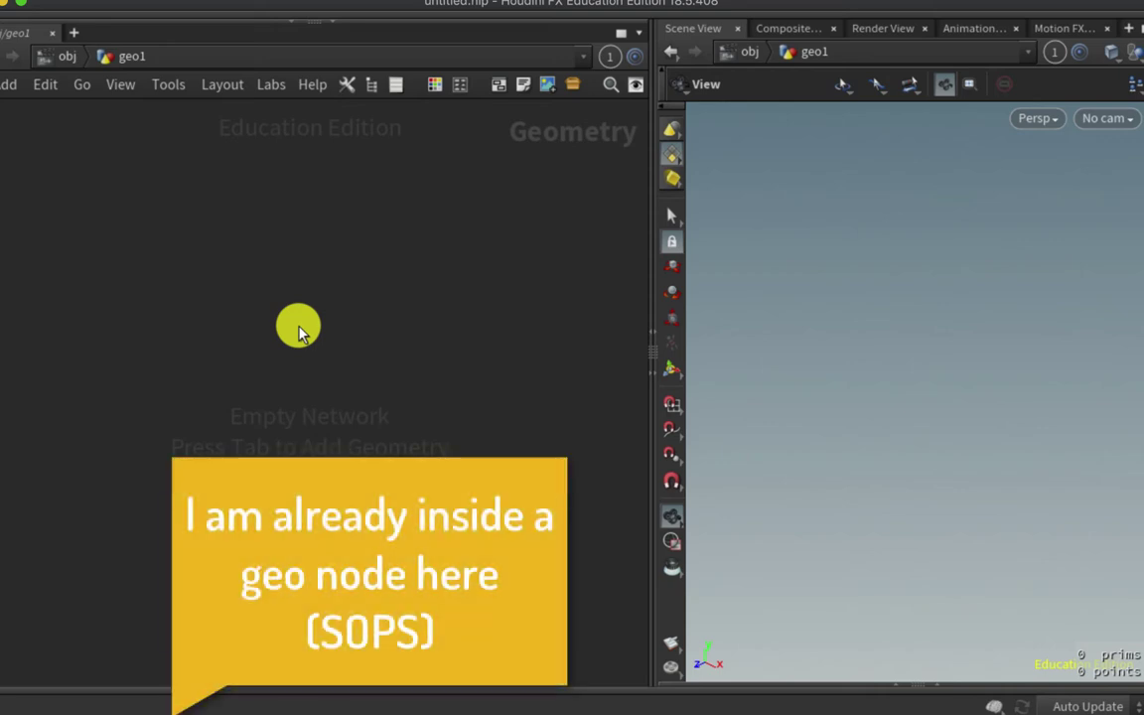
Add an L-System node inside geo1
{"action": "key", "text": "Tab"}
{"action": "type", "text": "lsyst"}
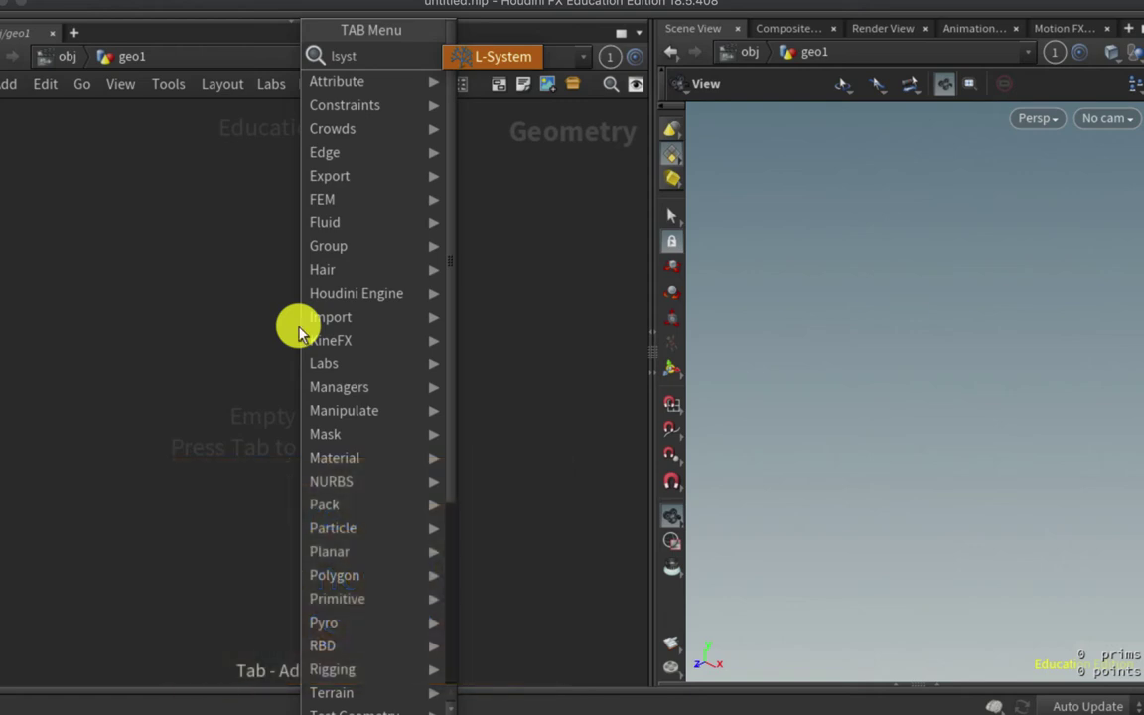
{"action": "key", "text": "Return"}
{"action": "left_click", "coordinate": [300, 331]}
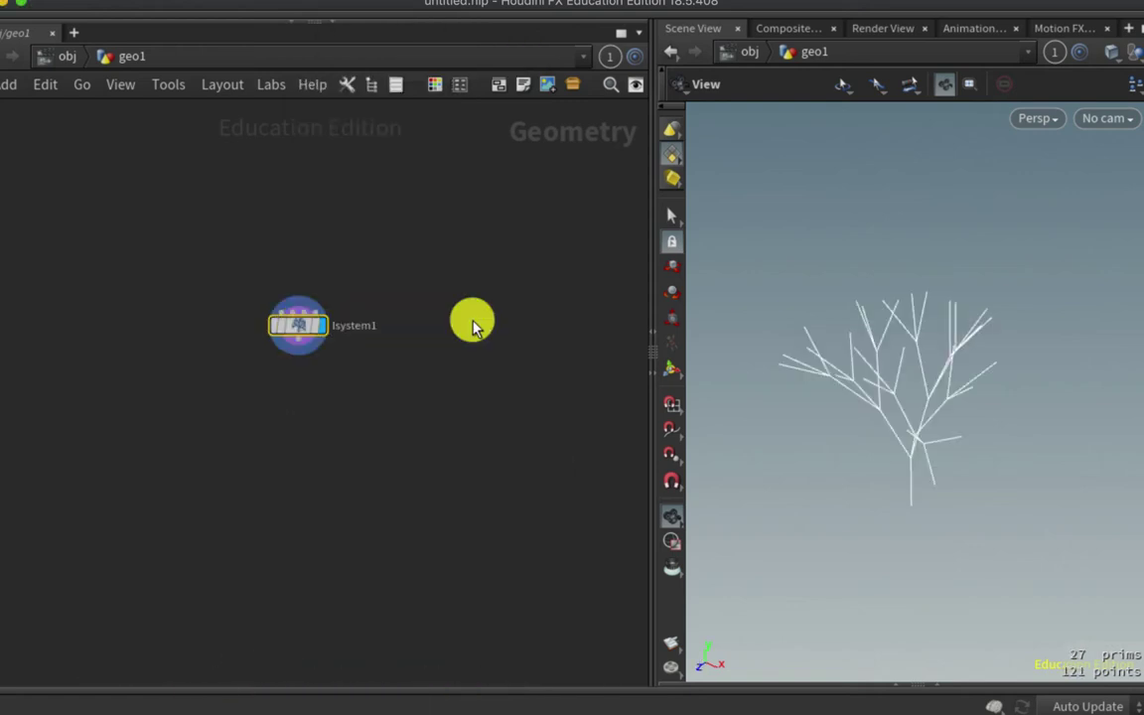
Apply the Lightning preset to lsystem1 (30 generations, random seed 1)
{"action": "key", "text": "p"}
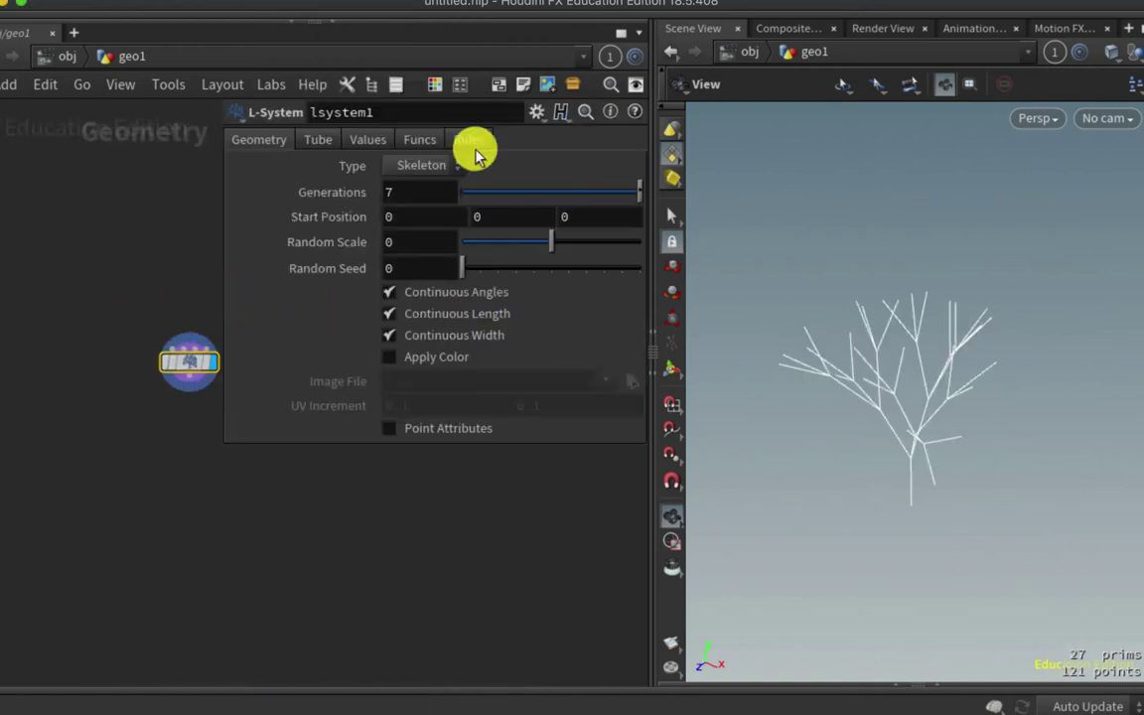
{"action": "left_click", "coordinate": [537, 114]}
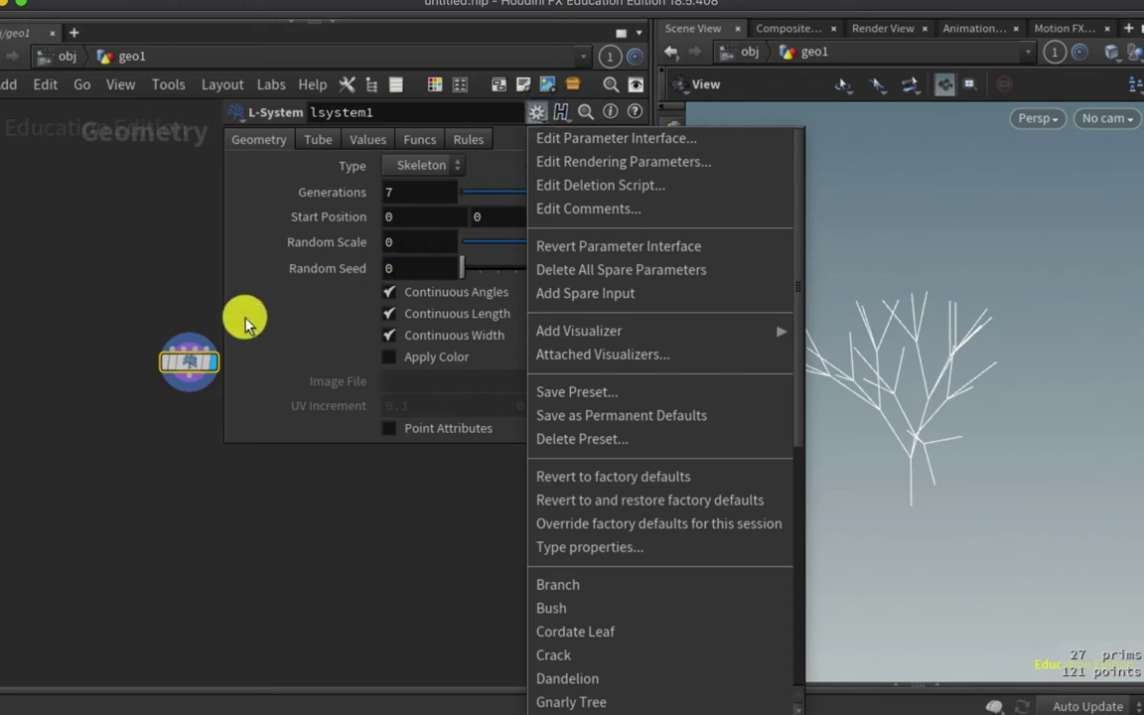
{"action": "scroll", "coordinate": [666, 579], "scroll_direction": "down", "scroll_amount": 5}
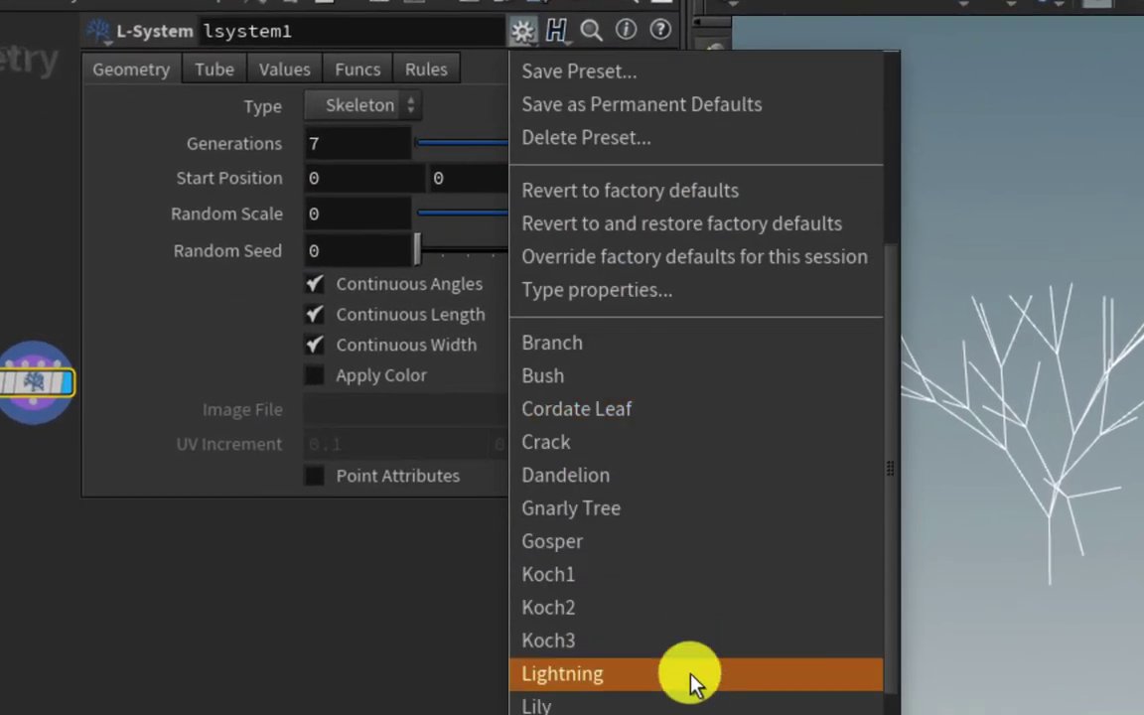
{"action": "left_click", "coordinate": [692, 680]}
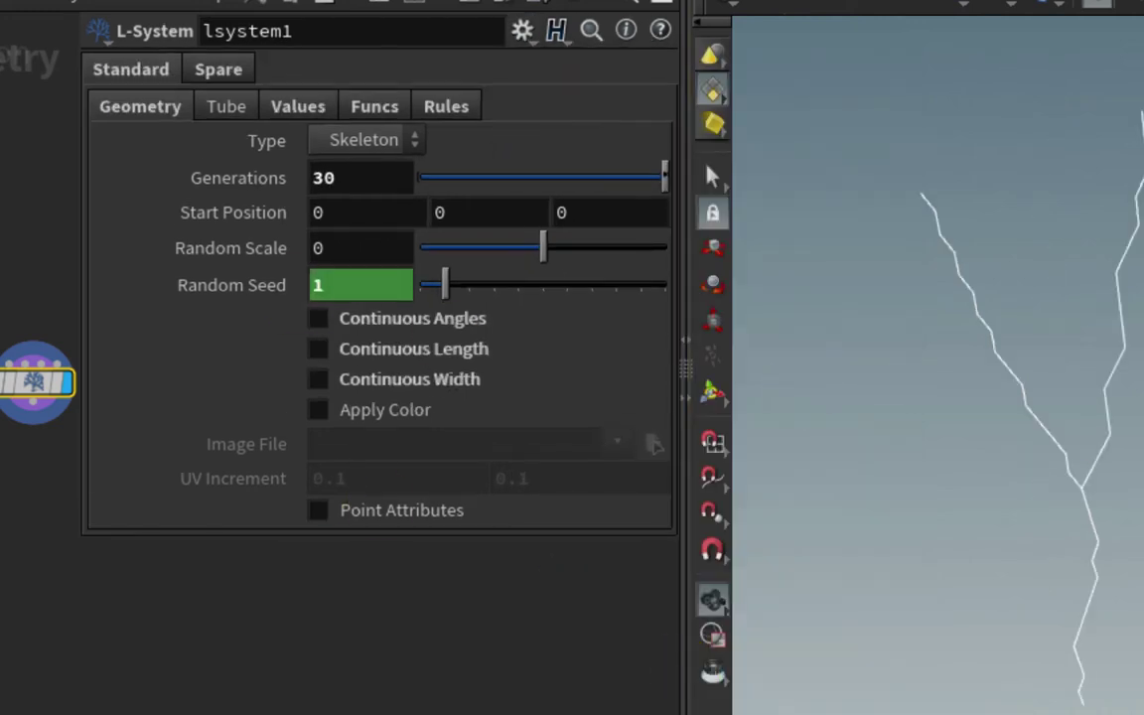
{"action": "left_click_drag", "start_coordinate": [1128, 429], "coordinate": [1140, 429]}
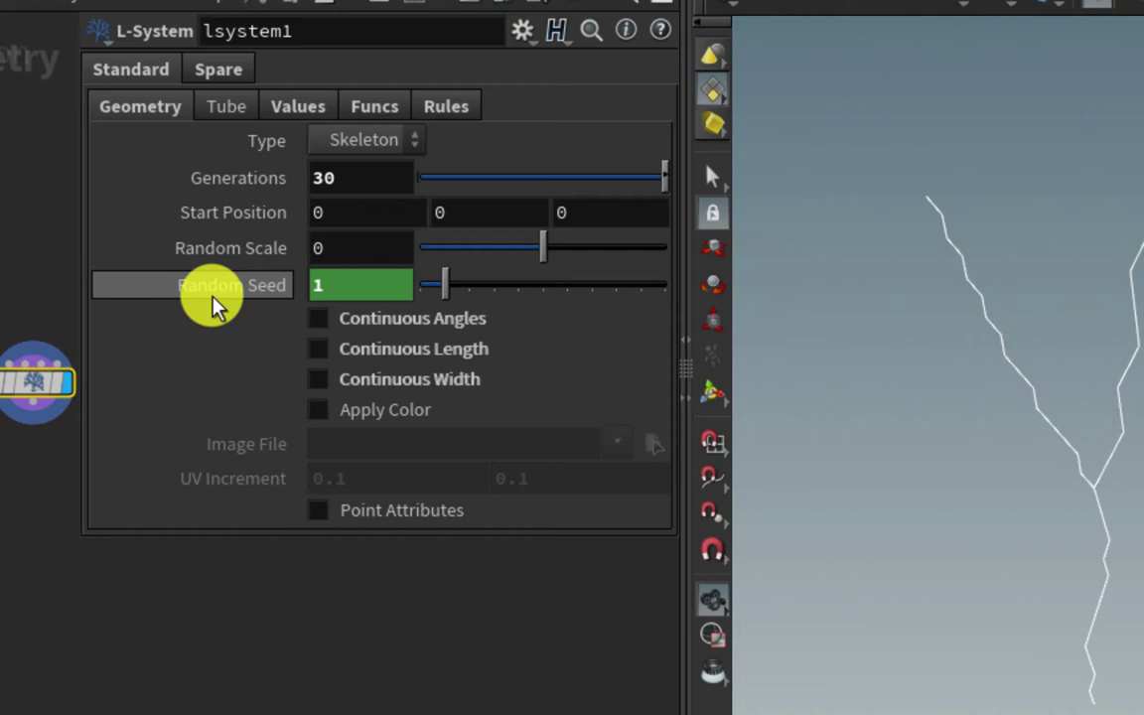
Set lsystem1's Random Seed to $F, step through eleven frames, and lower Generations to 28.7
{"action": "left_click", "coordinate": [261, 288]}
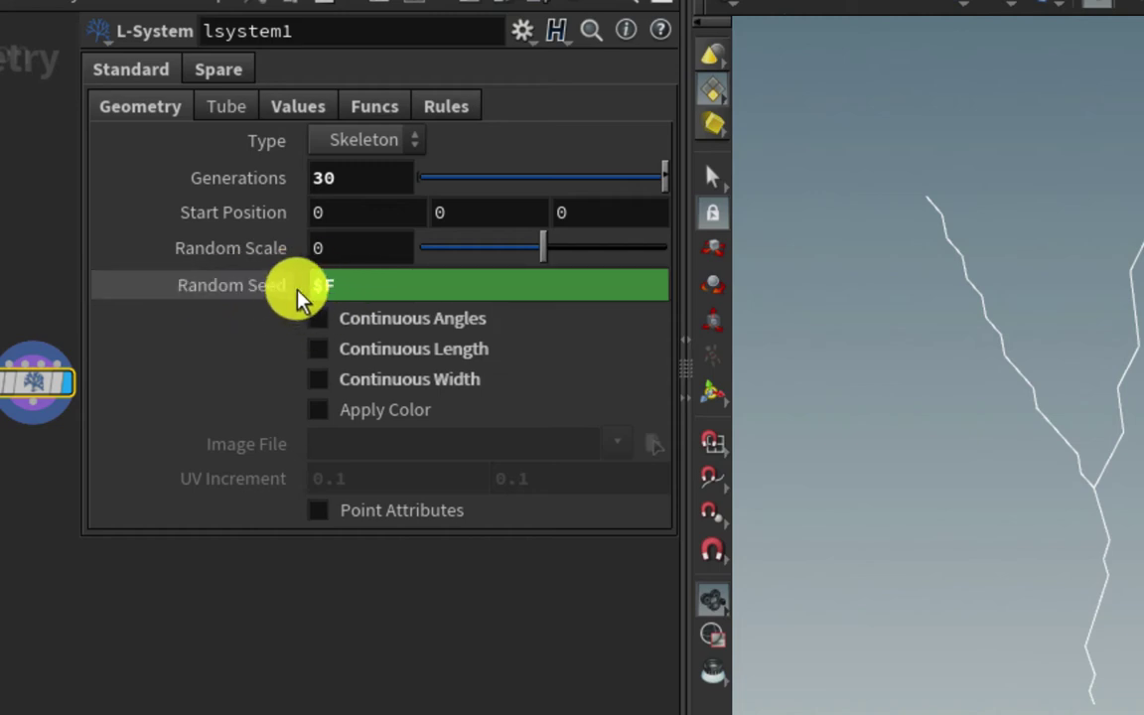
{"action": "left_click", "coordinate": [331, 288]}
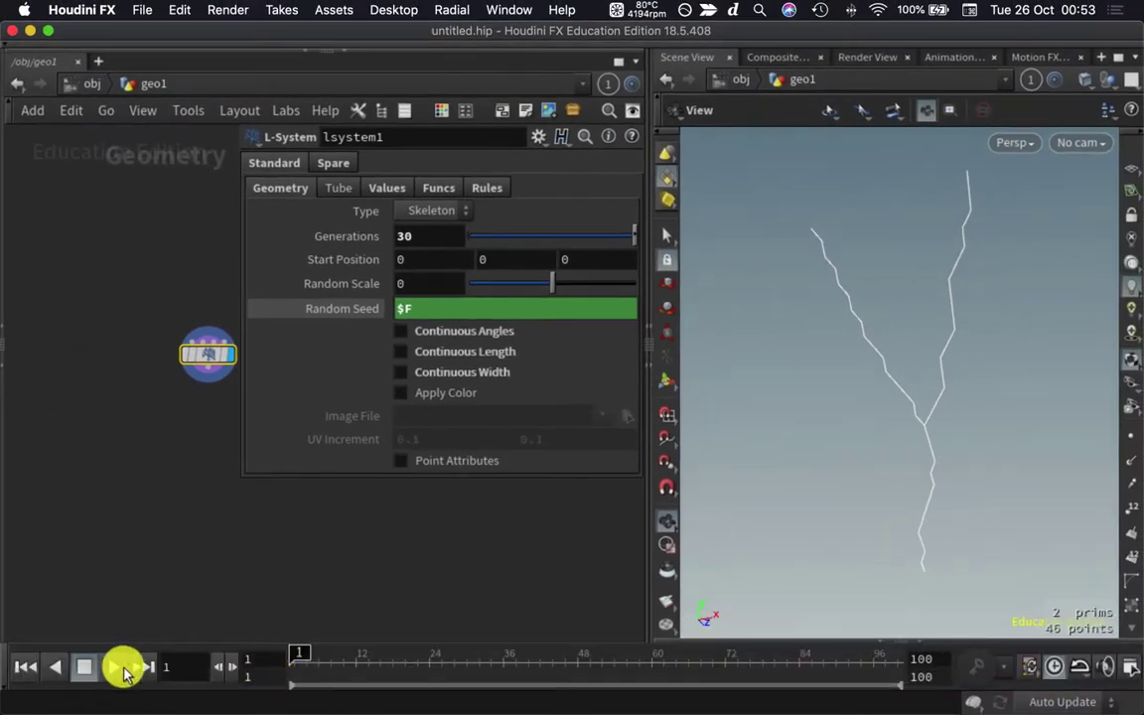
{"action": "left_click", "coordinate": [232, 667]}
{"action": "left_click", "coordinate": [232, 666]}
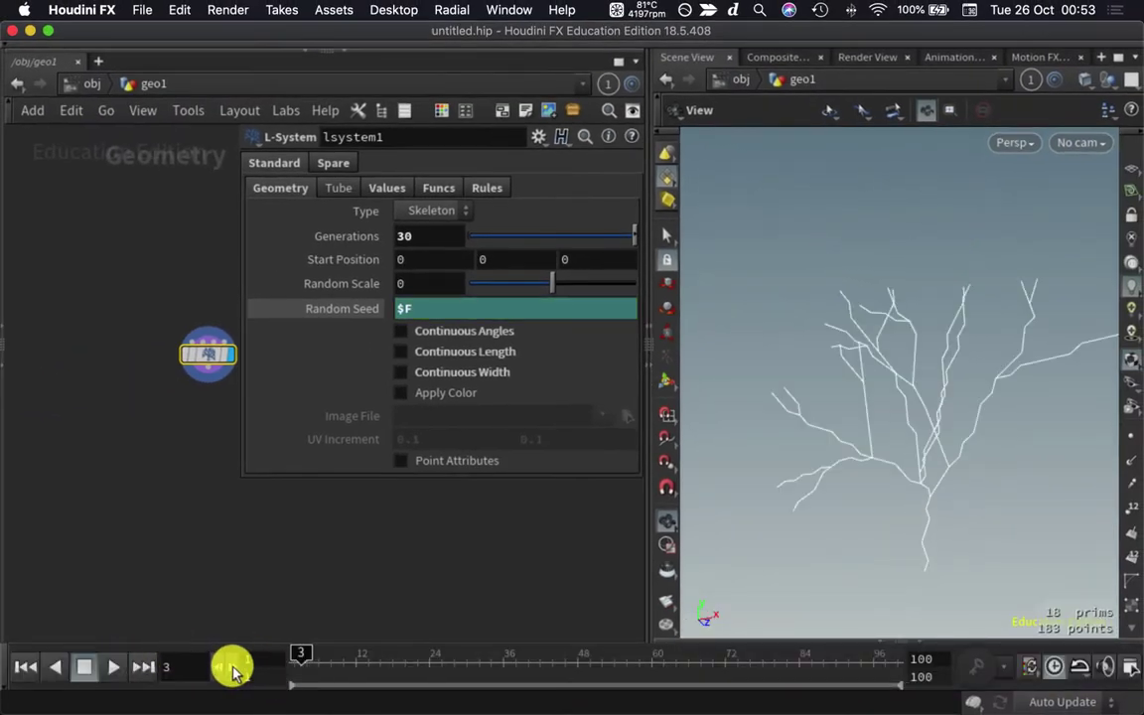
{"action": "left_click", "coordinate": [232, 667]}
{"action": "left_click", "coordinate": [232, 667]}
{"action": "left_click", "coordinate": [233, 667]}
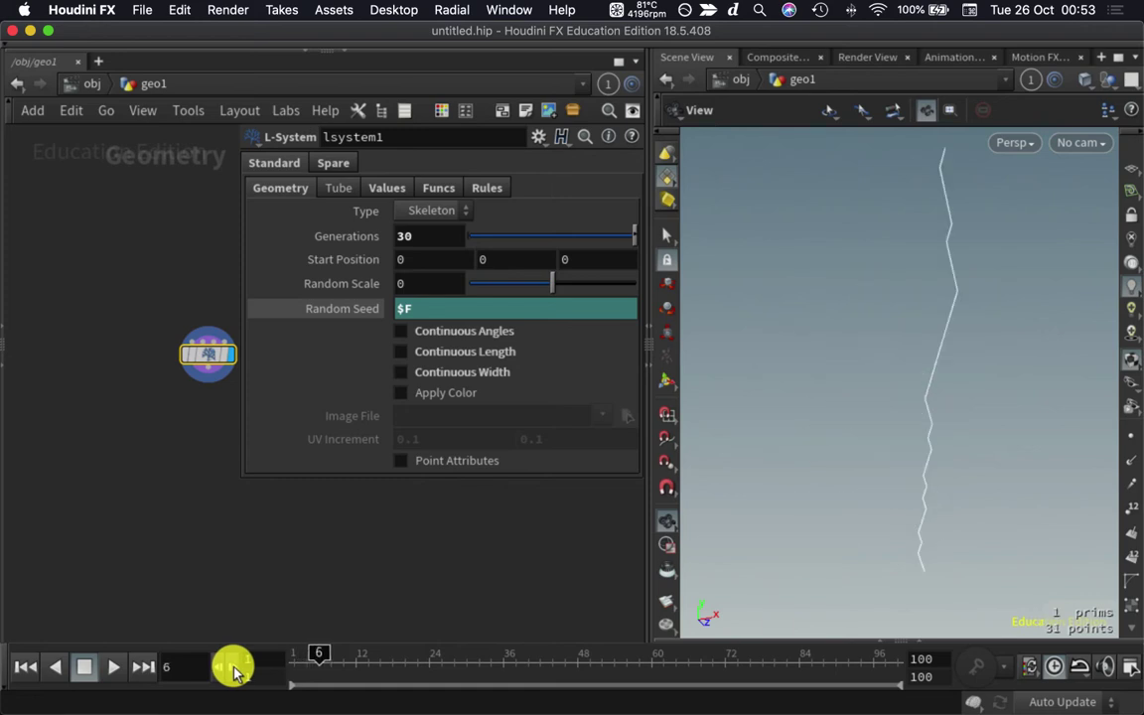
{"action": "left_click", "coordinate": [233, 667]}
{"action": "left_click", "coordinate": [232, 667]}
{"action": "left_click", "coordinate": [233, 667]}
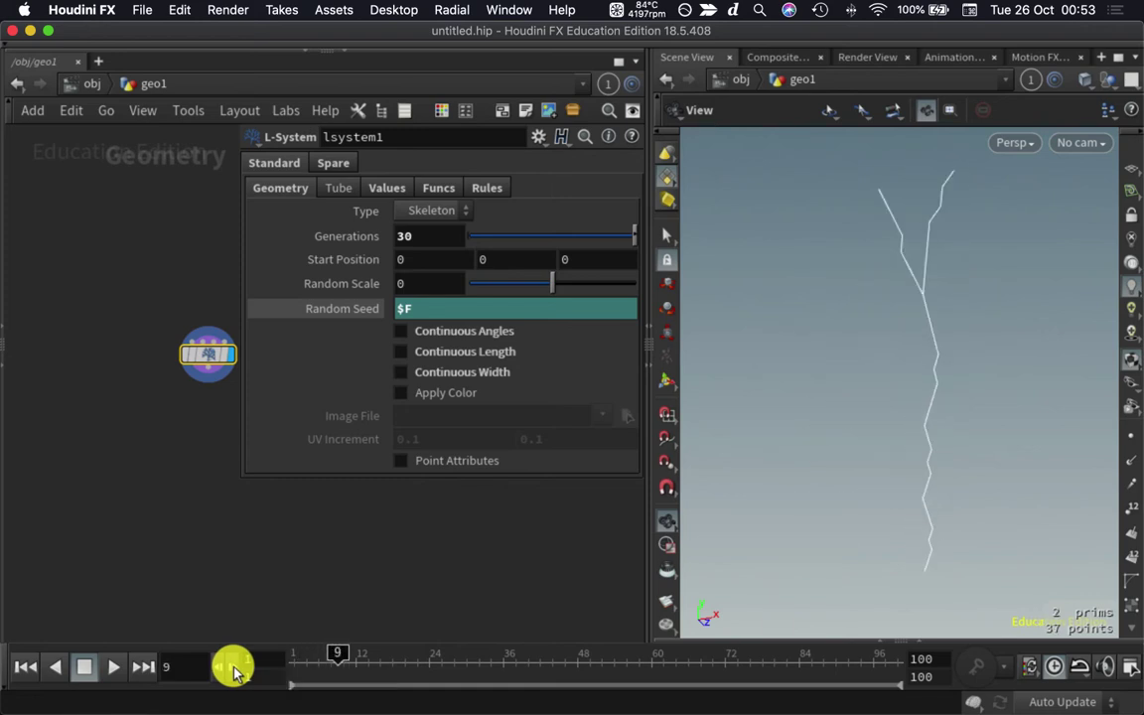
{"action": "left_click", "coordinate": [232, 666]}
{"action": "left_click", "coordinate": [232, 667]}
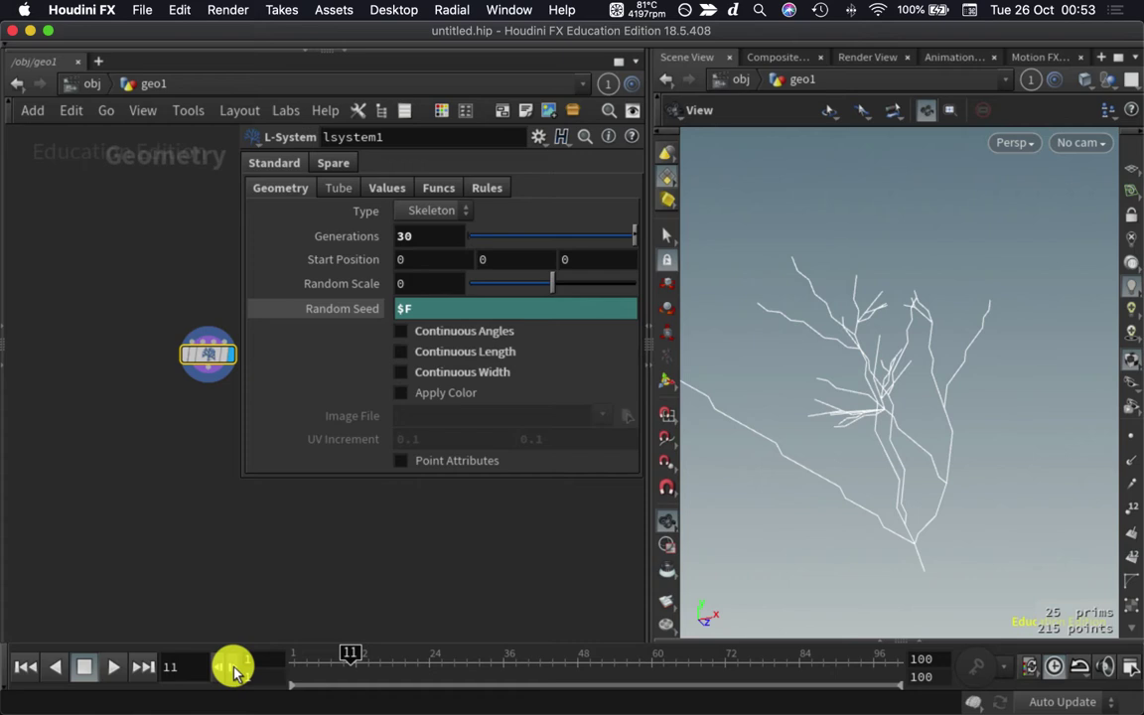
{"action": "left_click", "coordinate": [233, 666]}
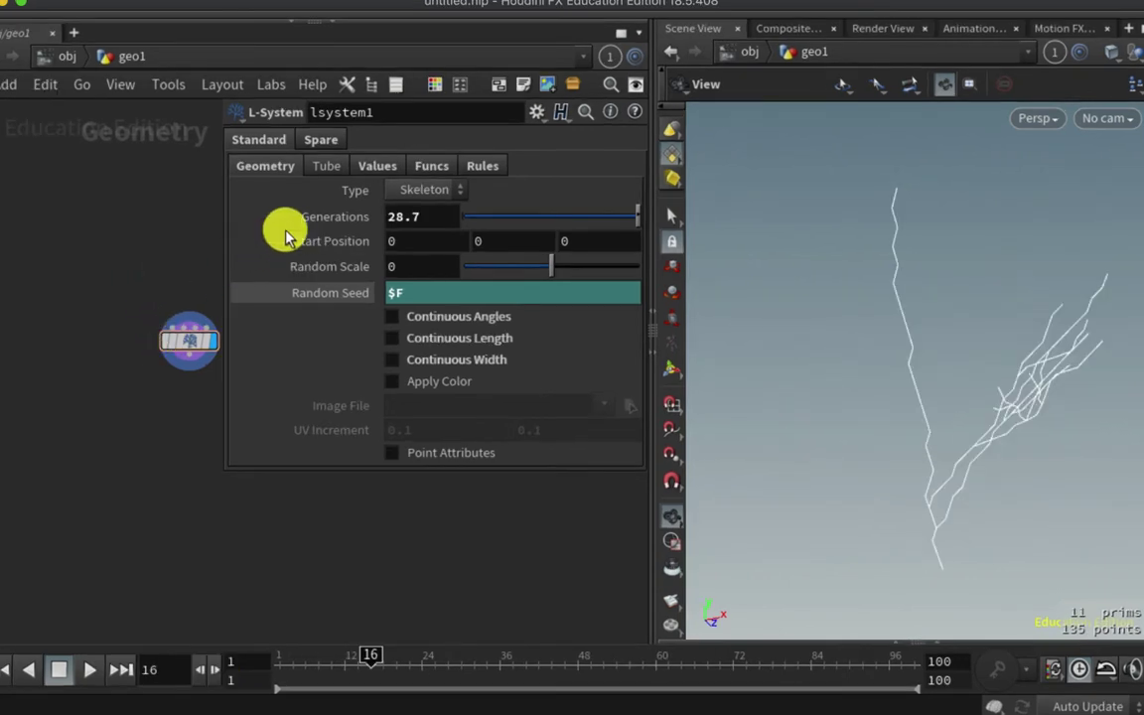
{"action": "middle_click_drag", "start_coordinate": [291, 219], "coordinate": [290, 180]}
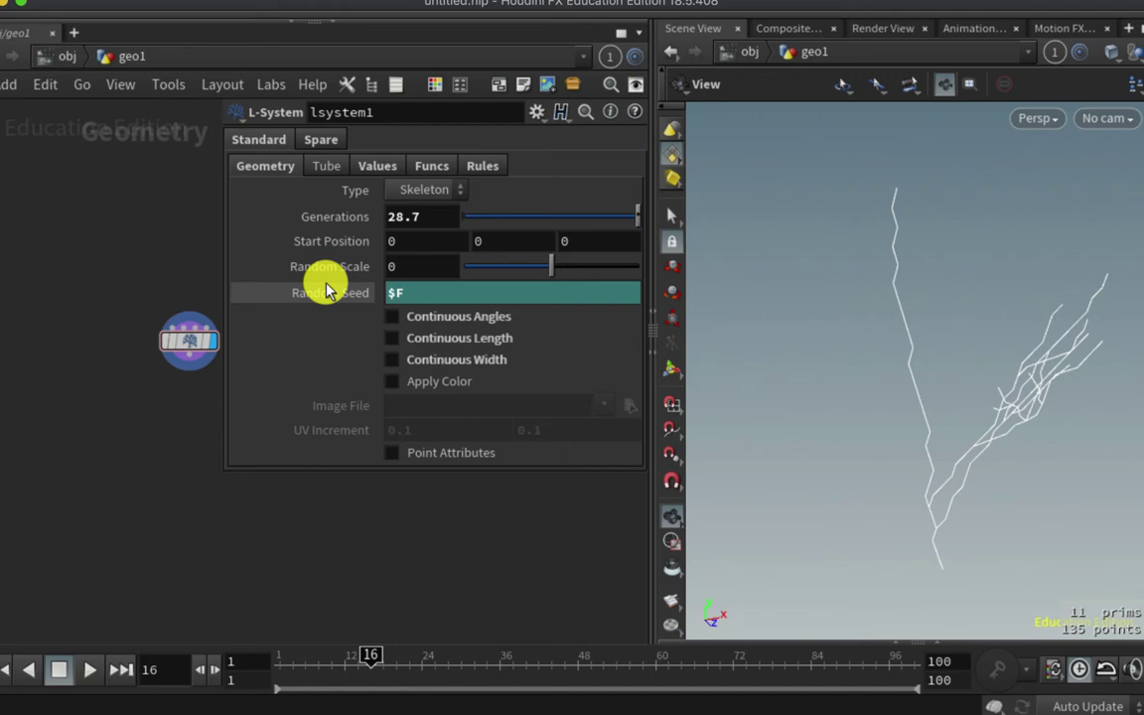
Switch the viewport background colour scheme to Dark in Display Options
{"action": "left_click_drag", "start_coordinate": [165, 275], "coordinate": [64, 221]}
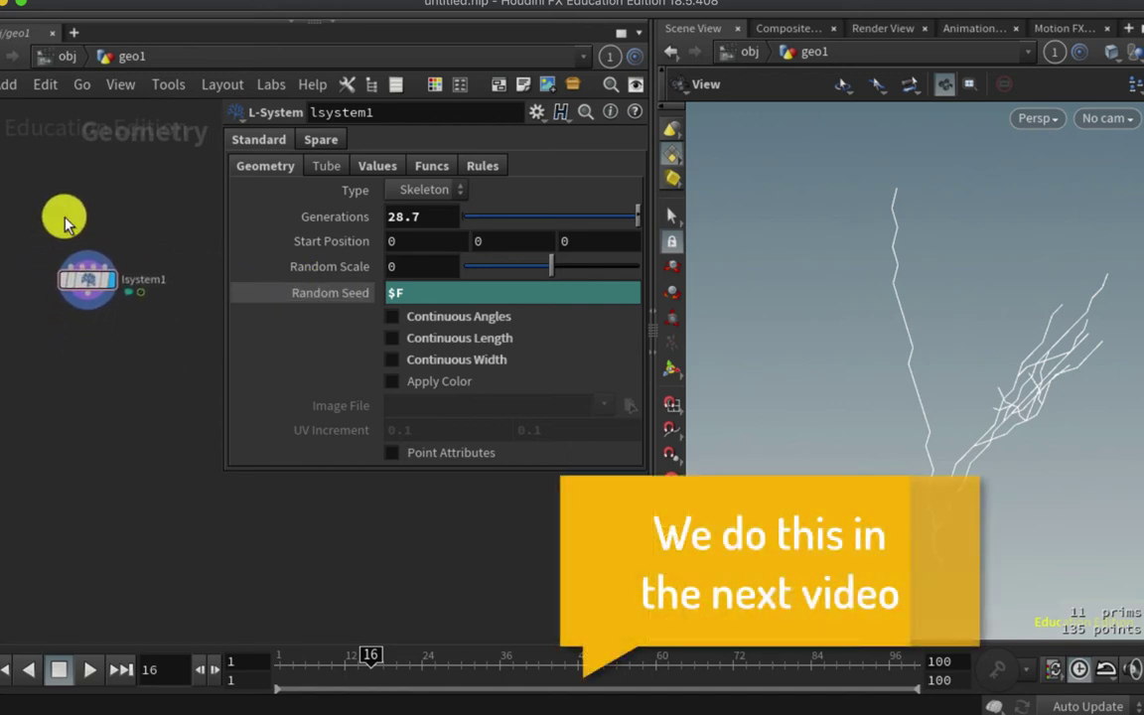
{"action": "left_click_drag", "start_coordinate": [1016, 309], "coordinate": [904, 308]}
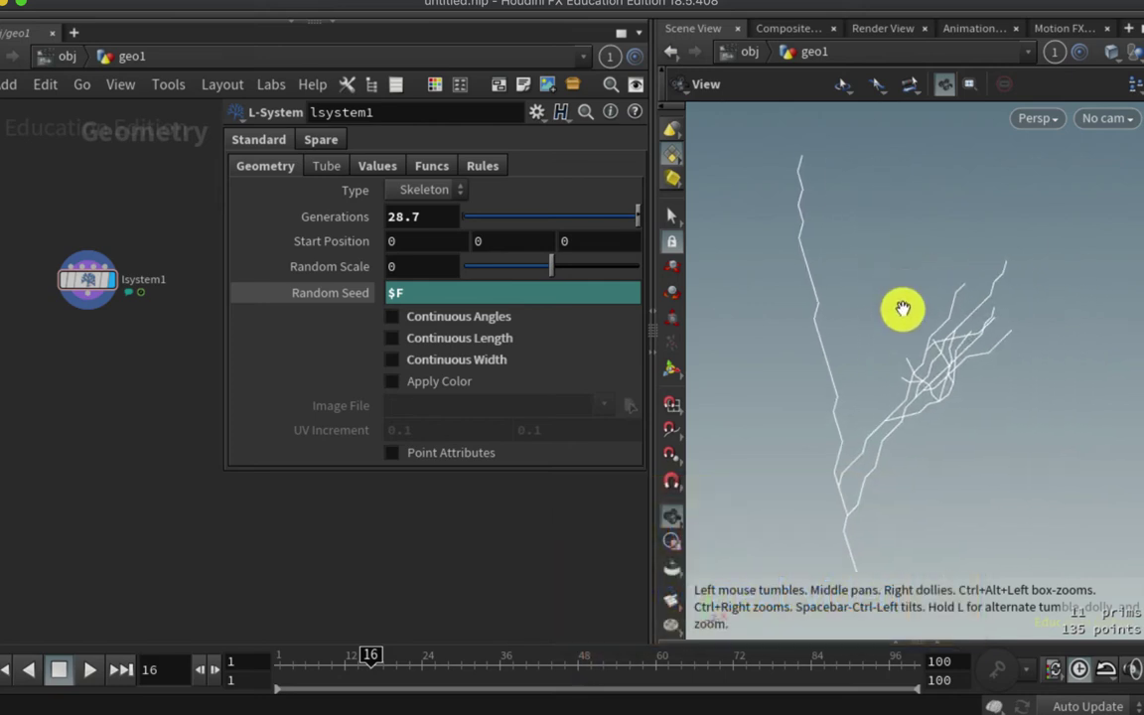
{"action": "key", "text": "d"}
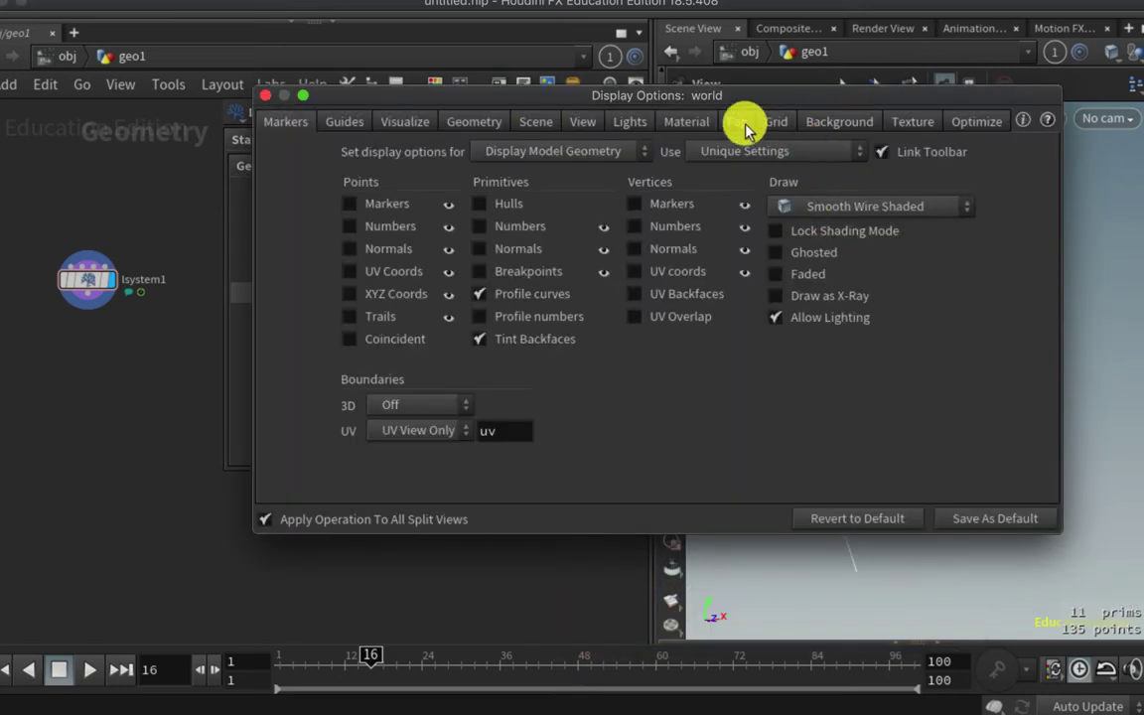
{"action": "left_click", "coordinate": [833, 123]}
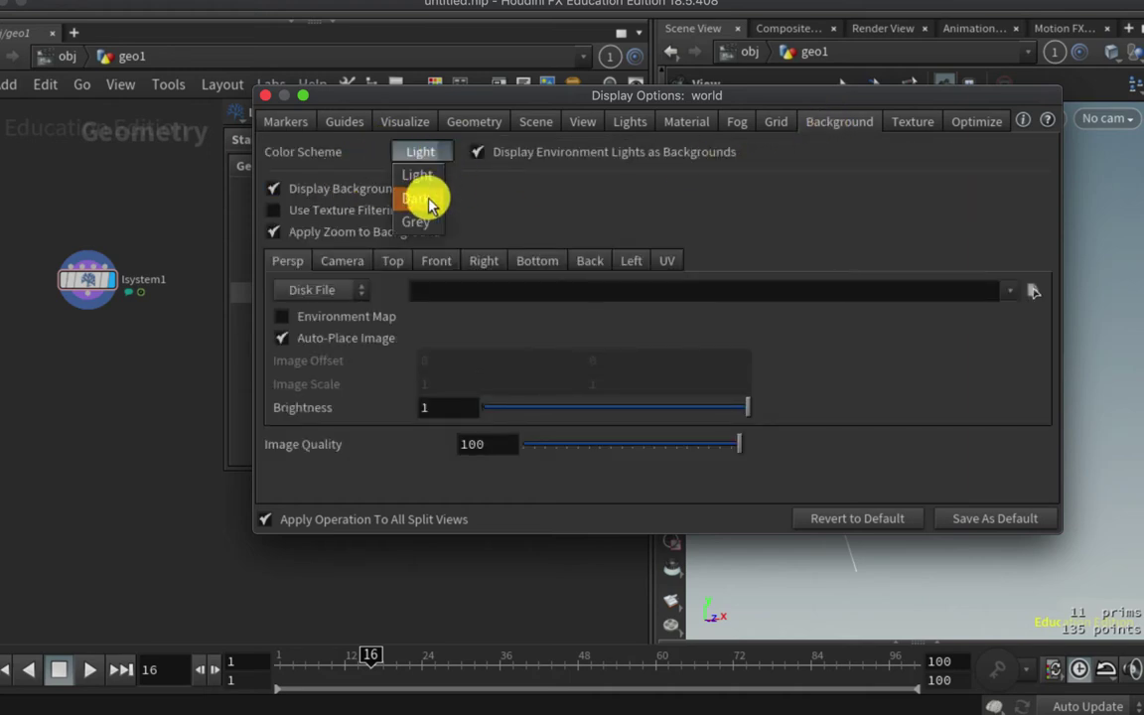
{"action": "left_click", "coordinate": [416, 197]}
{"action": "left_click", "coordinate": [266, 96]}
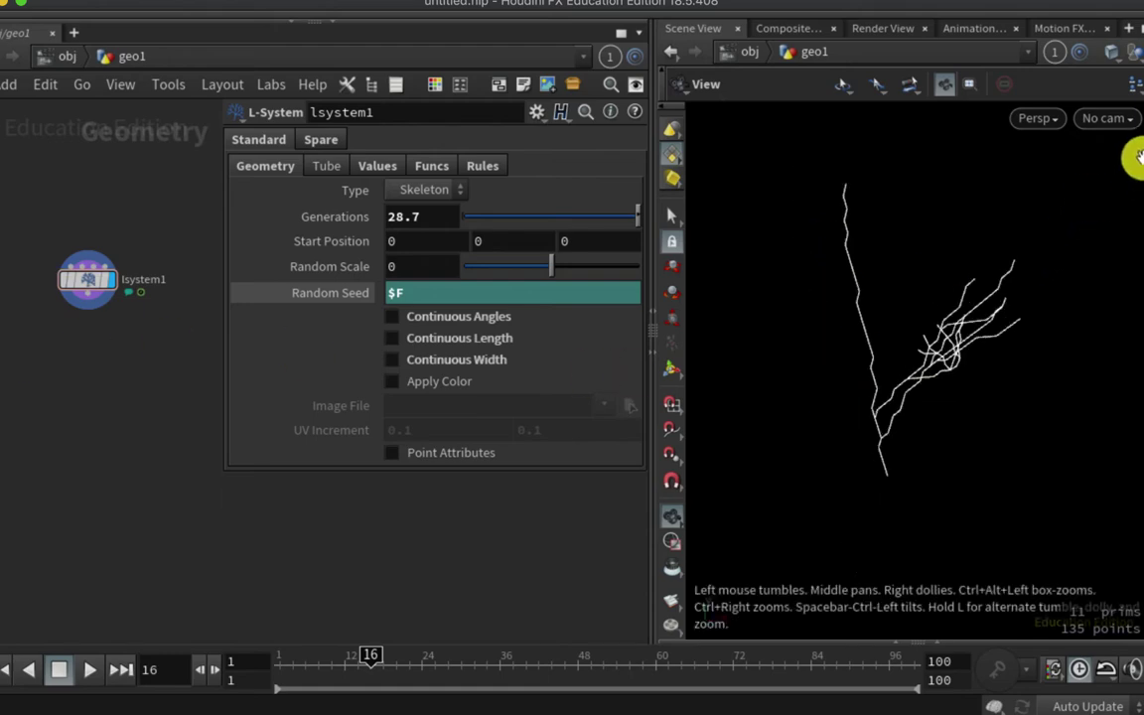
{"action": "left_click_drag", "start_coordinate": [1023, 141], "coordinate": [899, 373]}
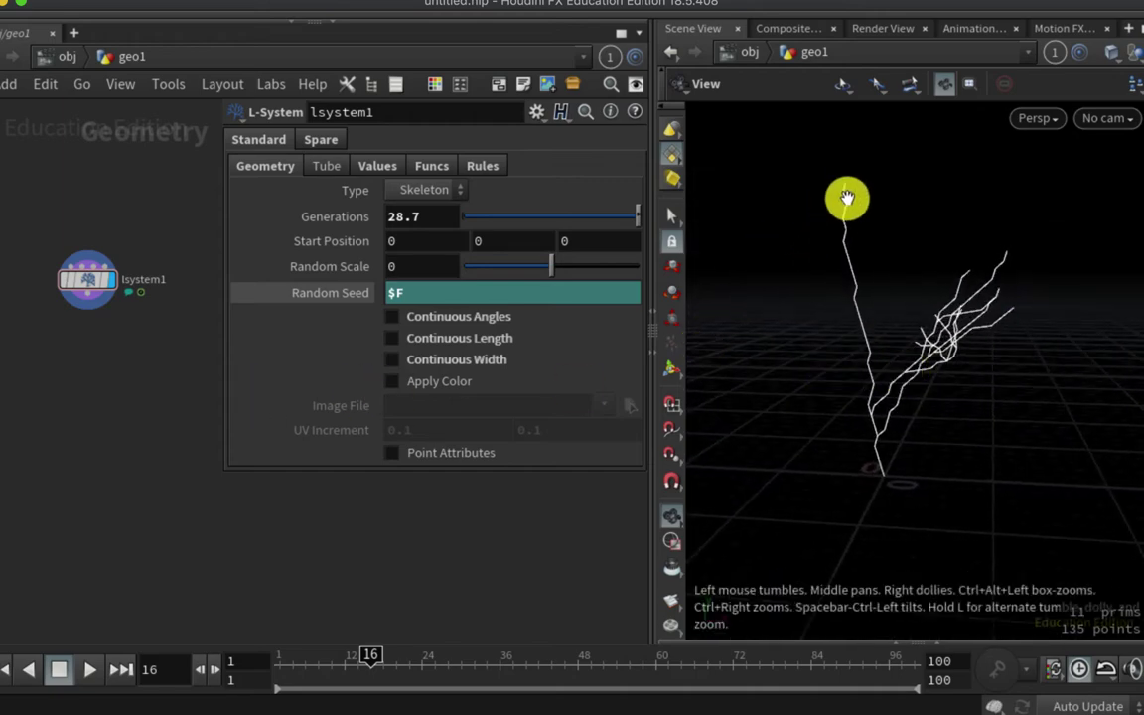
{"action": "left_click_drag", "start_coordinate": [873, 331], "coordinate": [864, 328]}
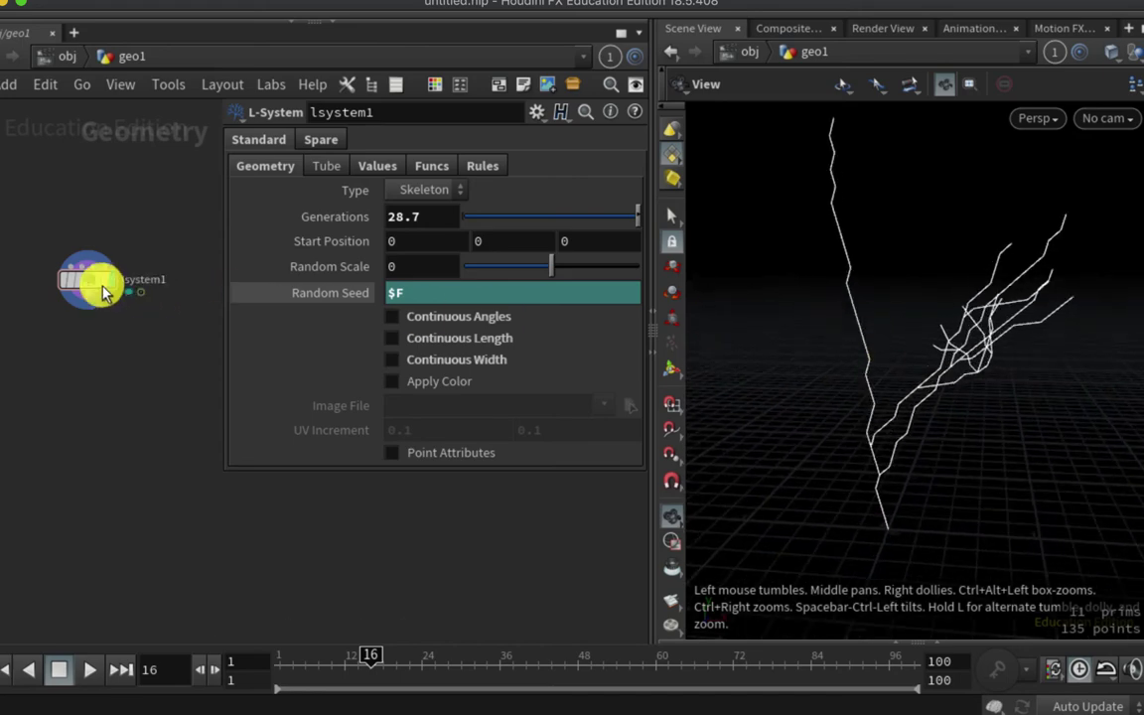
{"action": "middle_click", "coordinate": [90, 285]}
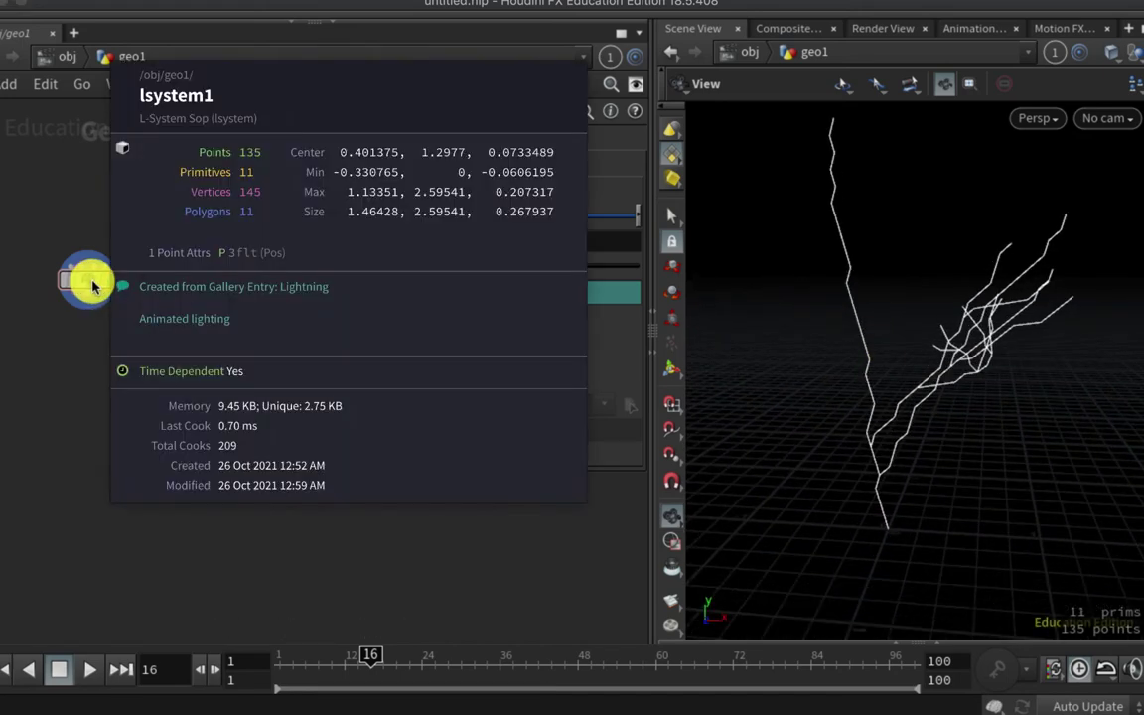
{"action": "mouse_move", "coordinate": [90, 285]}
{"action": "middle_mouse_down"}
{"action": "mouse_move", "coordinate": [180, 194]}
{"action": "mouse_move", "coordinate": [214, 197]}
{"action": "mouse_move", "coordinate": [235, 223]}
{"action": "middle_mouse_up"}
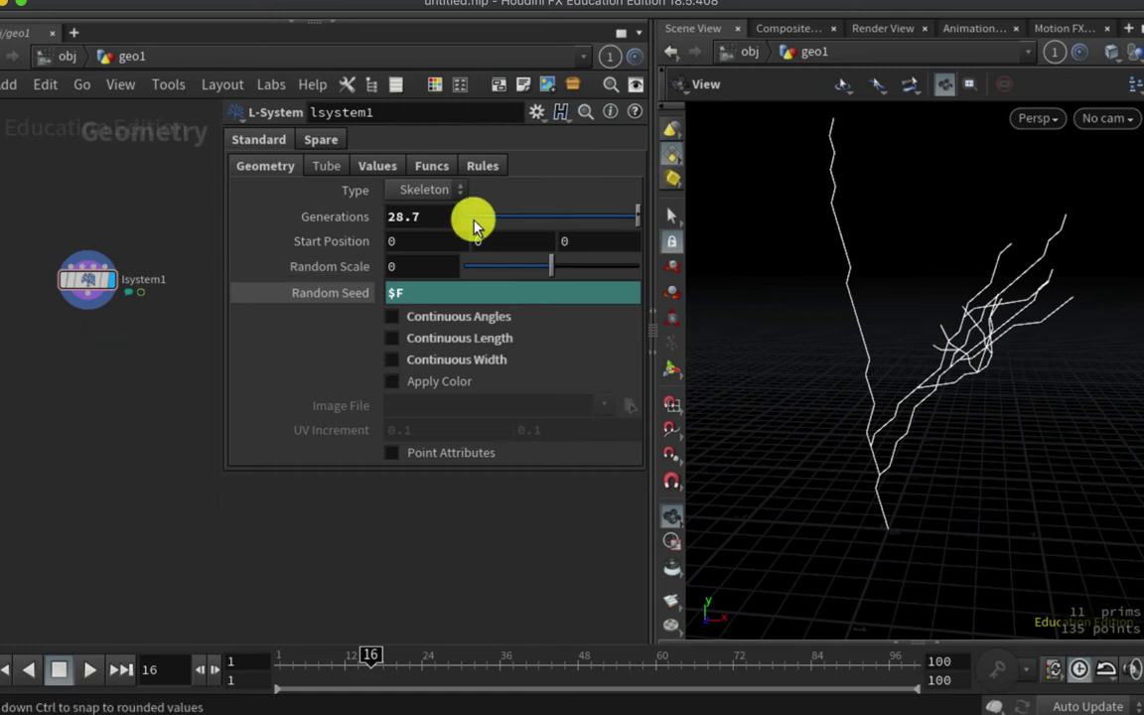
{"action": "left_click", "coordinate": [417, 191]}
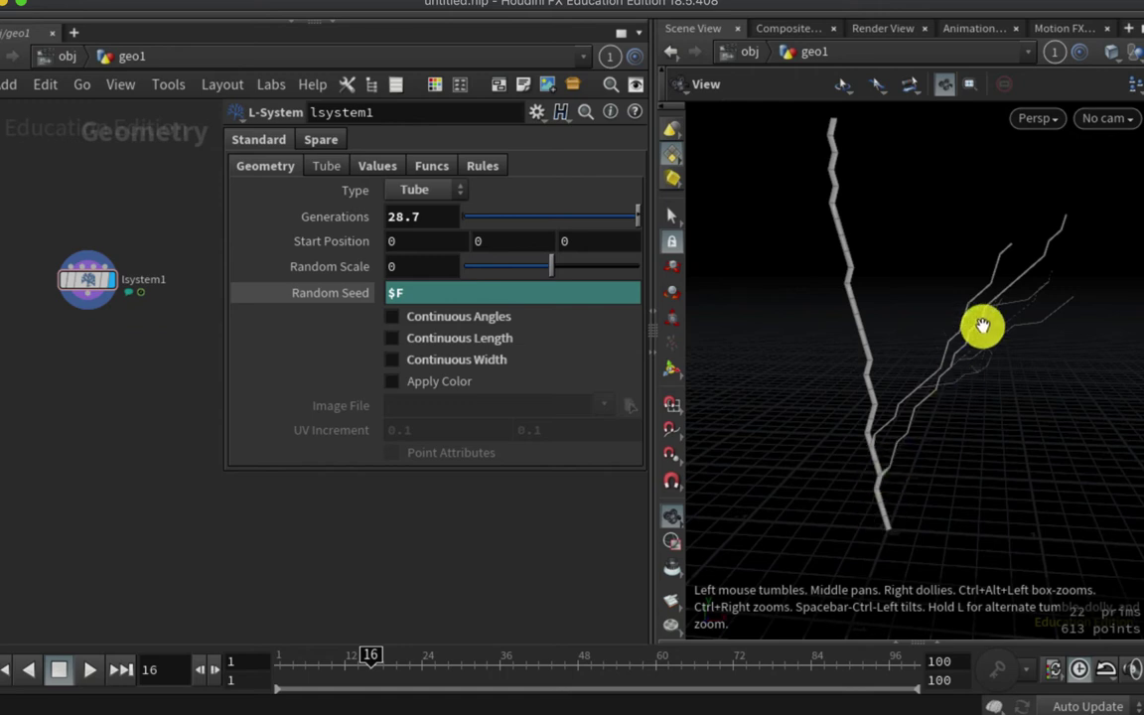
{"action": "left_click", "coordinate": [417, 189]}
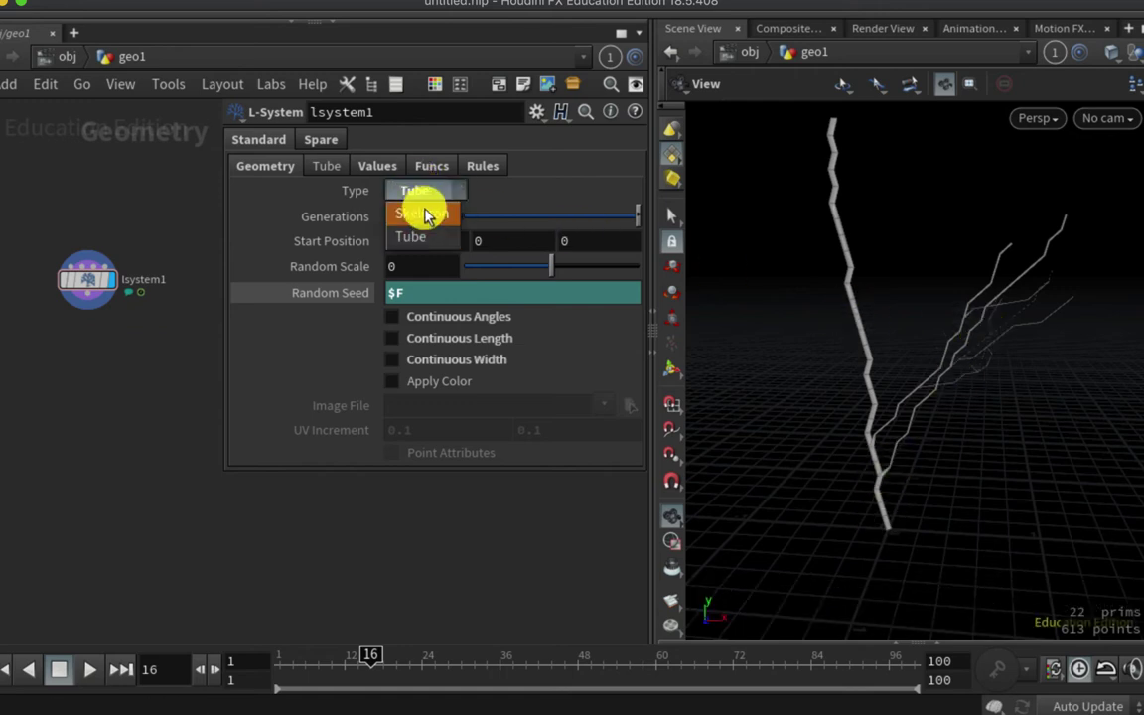
{"action": "left_click", "coordinate": [427, 209]}
Add a PolyWire node below lsystem1, sweeping the bolt into 0.1-radius tubes
{"action": "key", "text": "Tab"}
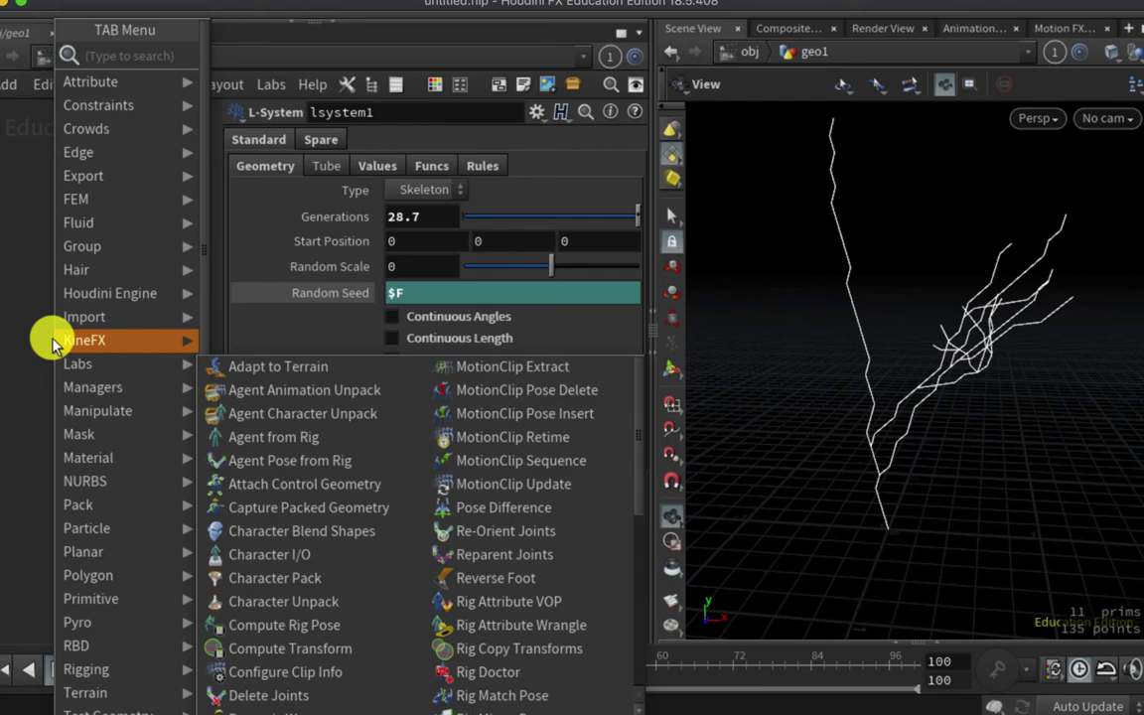
{"action": "type", "text": "polw"}
{"action": "key", "text": "Return"}
{"action": "left_click", "coordinate": [89, 340]}
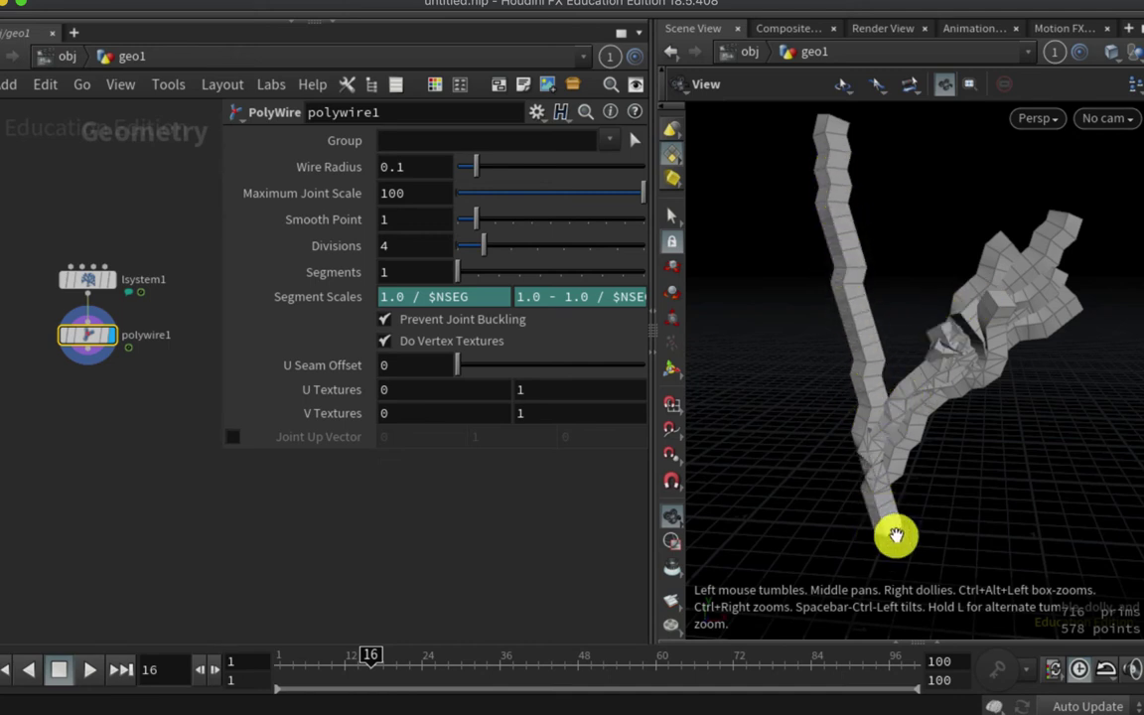
{"action": "left_click_drag", "start_coordinate": [885, 514], "coordinate": [896, 506]}
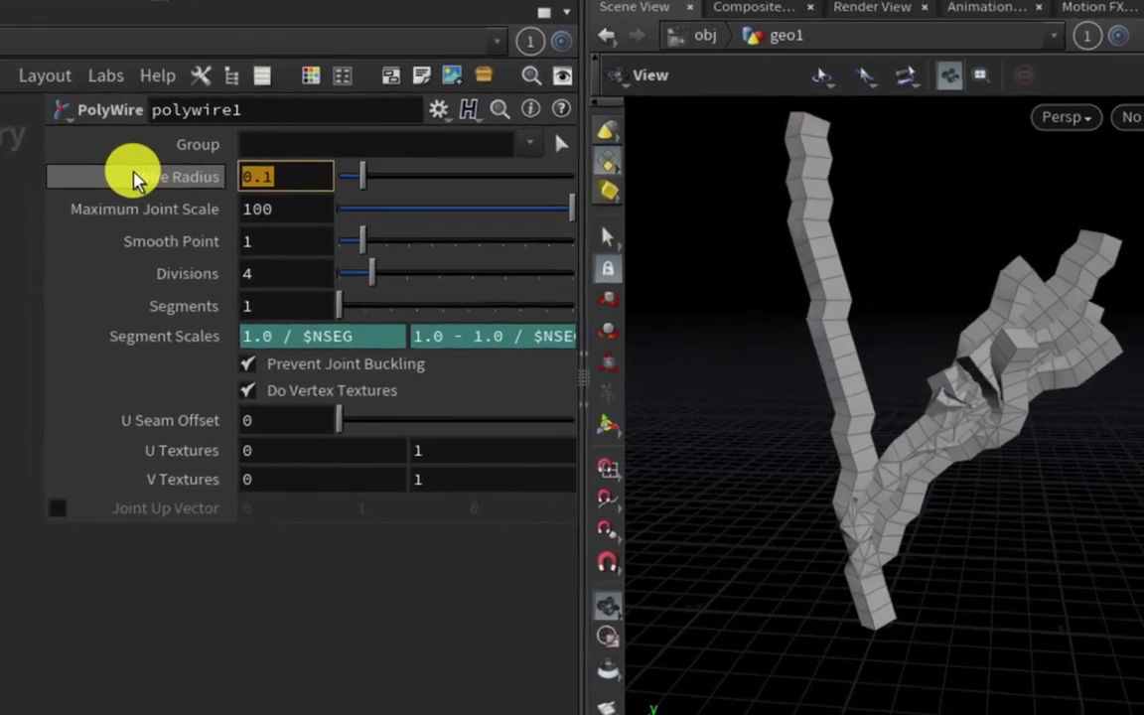
Set polywire1's Wire Radius to the inverted height expression (1-$BBY)
{"action": "mouse_move", "coordinate": [292, 170]}
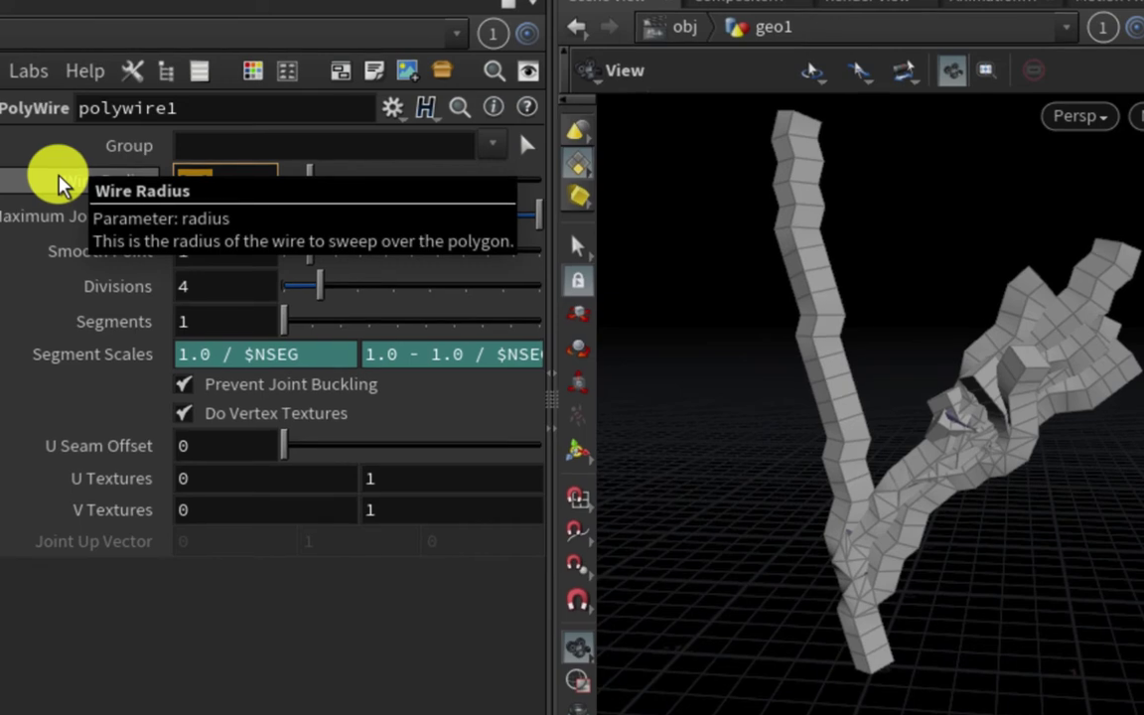
{"action": "type", "text": "$BBY"}
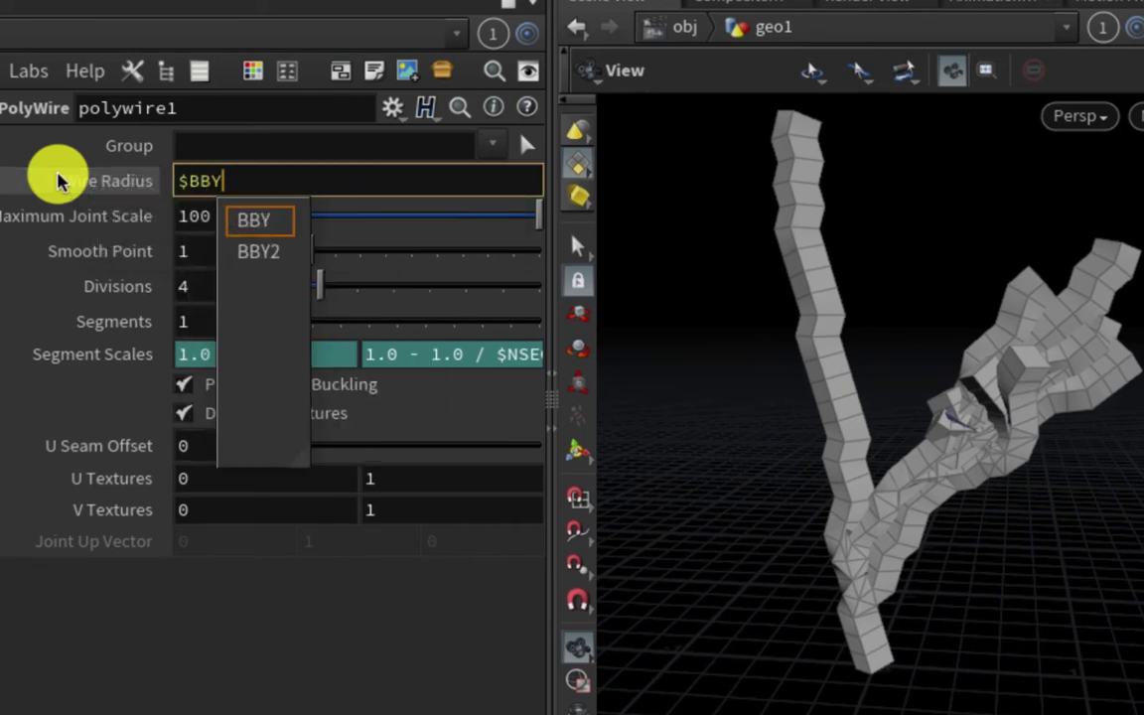
{"action": "key", "text": "Return"}
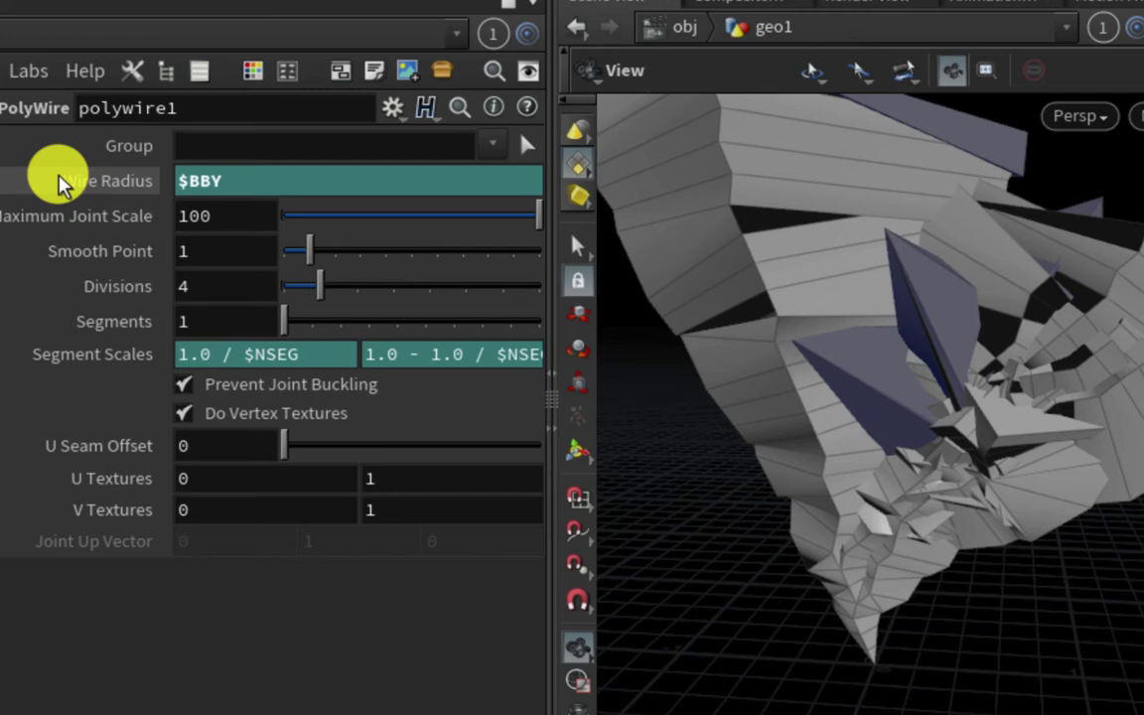
{"action": "left_click", "coordinate": [186, 189]}
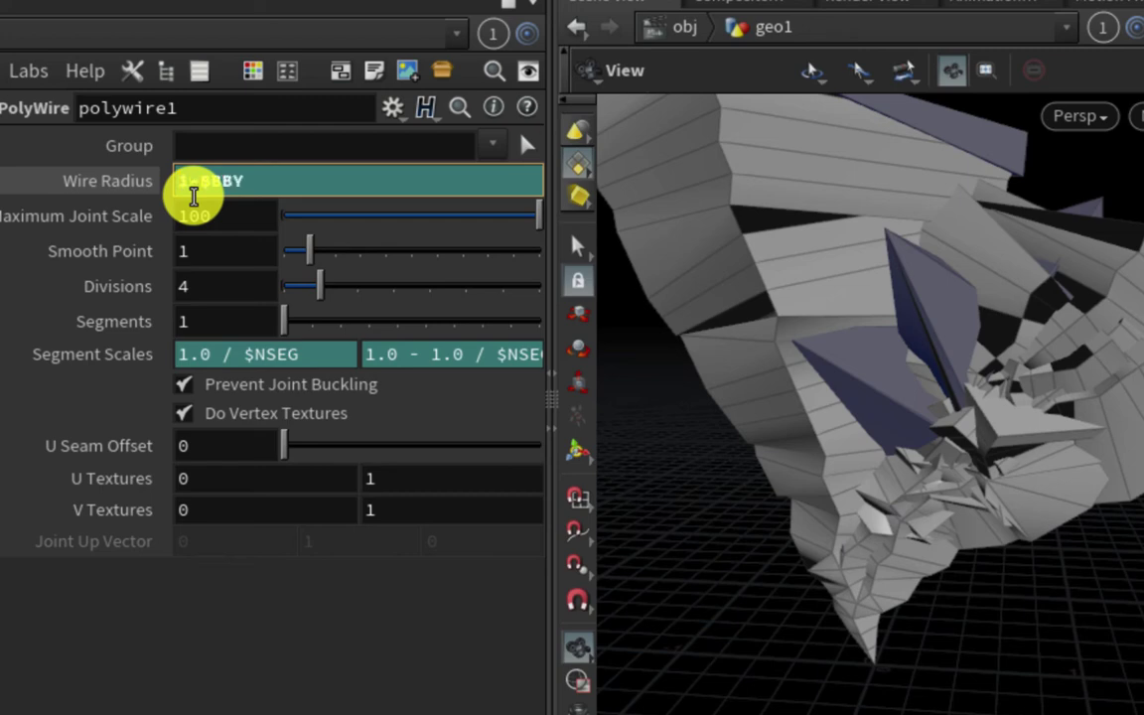
{"action": "key", "text": "Return"}
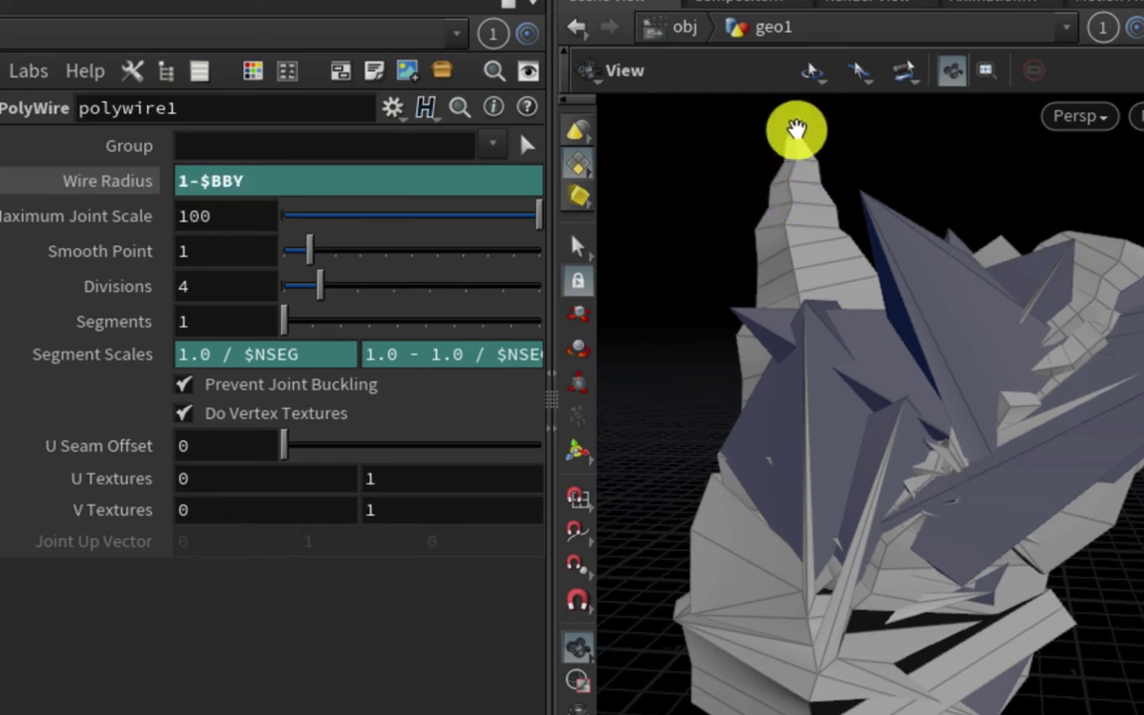
Scale the radius expression by 0.01, then raise the multiplier to 0.04
{"action": "left_click", "coordinate": [260, 184]}
{"action": "left_click_drag", "start_coordinate": [260, 184], "coordinate": [178, 186]}
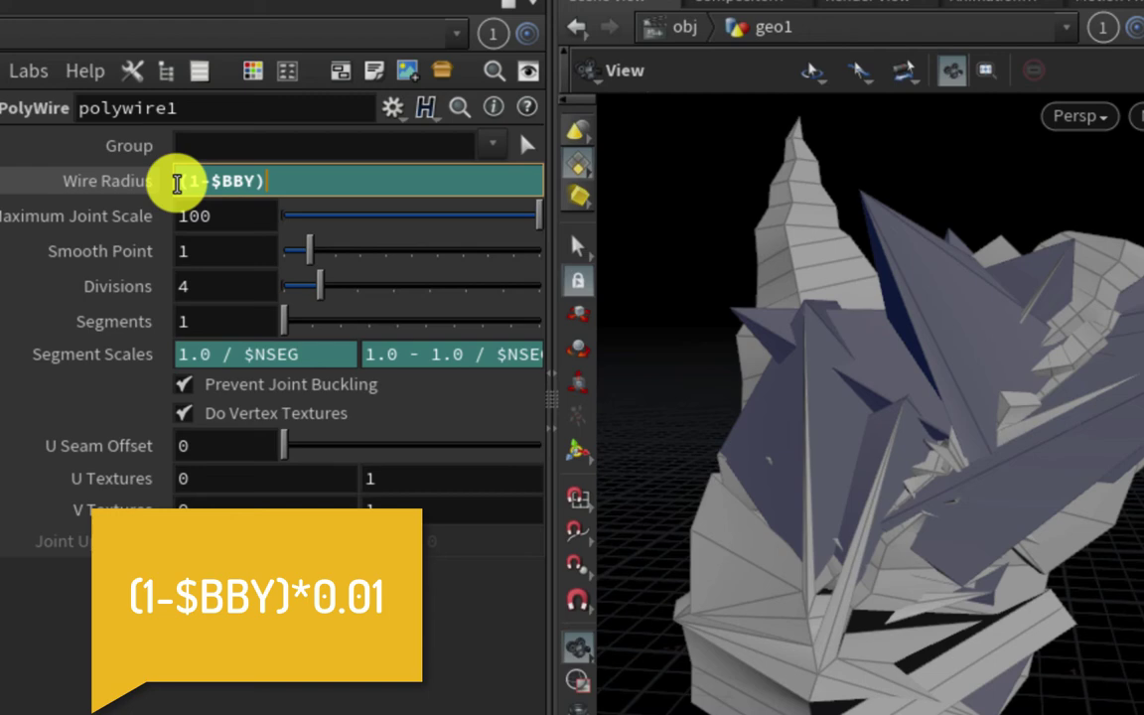
{"action": "type", "text": "0.0"}
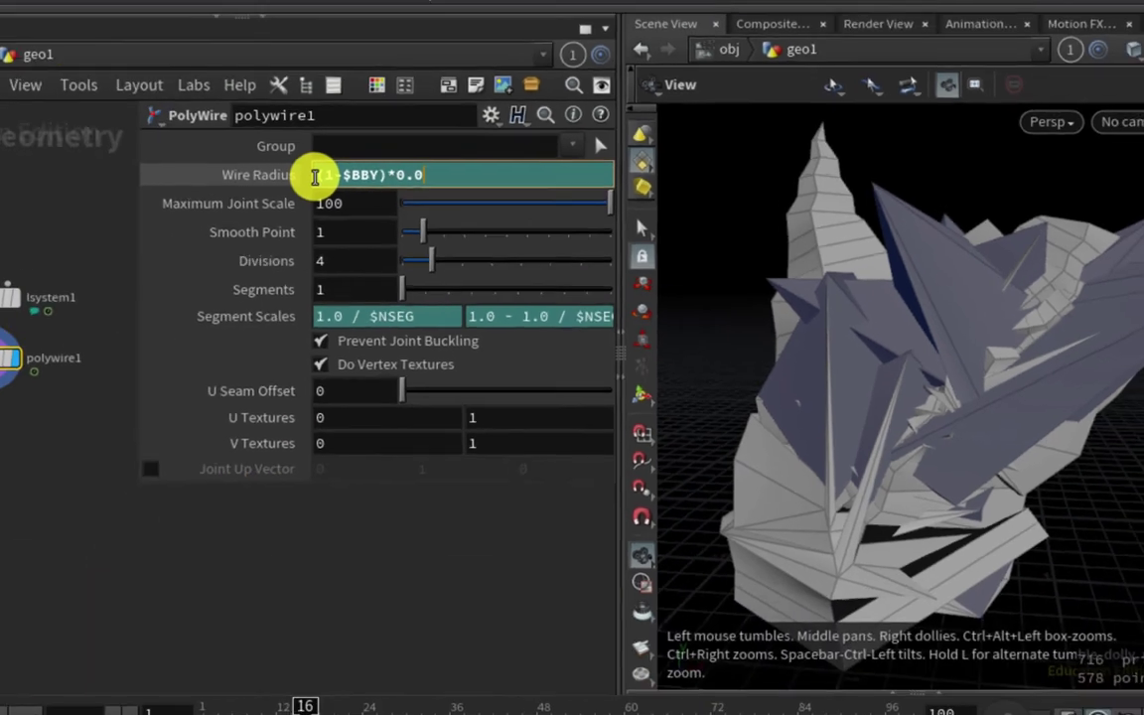
{"action": "type", "text": "1"}
{"action": "key", "text": "Return"}
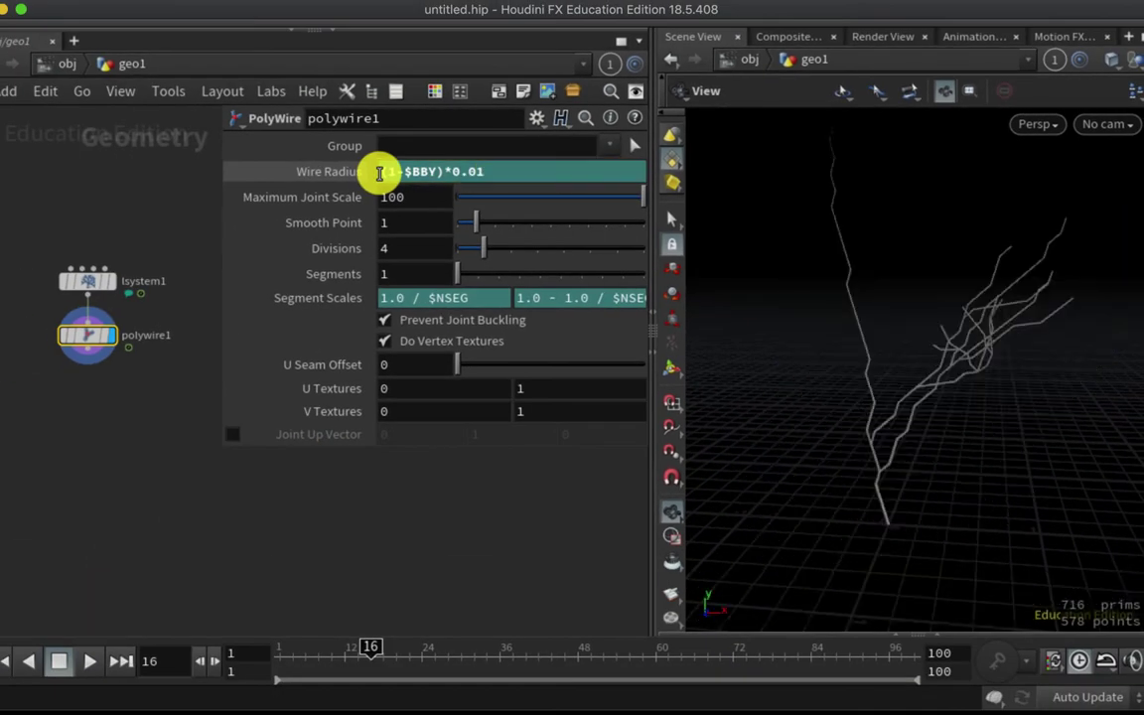
{"action": "middle_click_drag", "start_coordinate": [478, 168], "coordinate": [497, 215]}
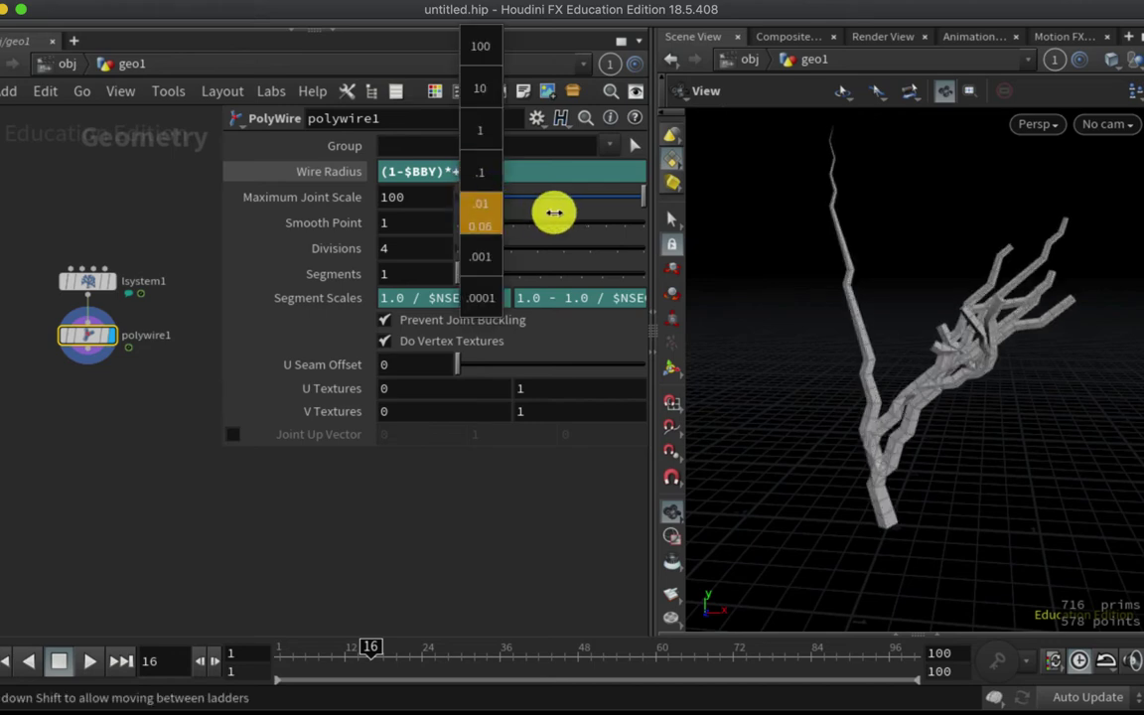
{"action": "middle_click_drag", "start_coordinate": [554, 212], "coordinate": [527, 211]}
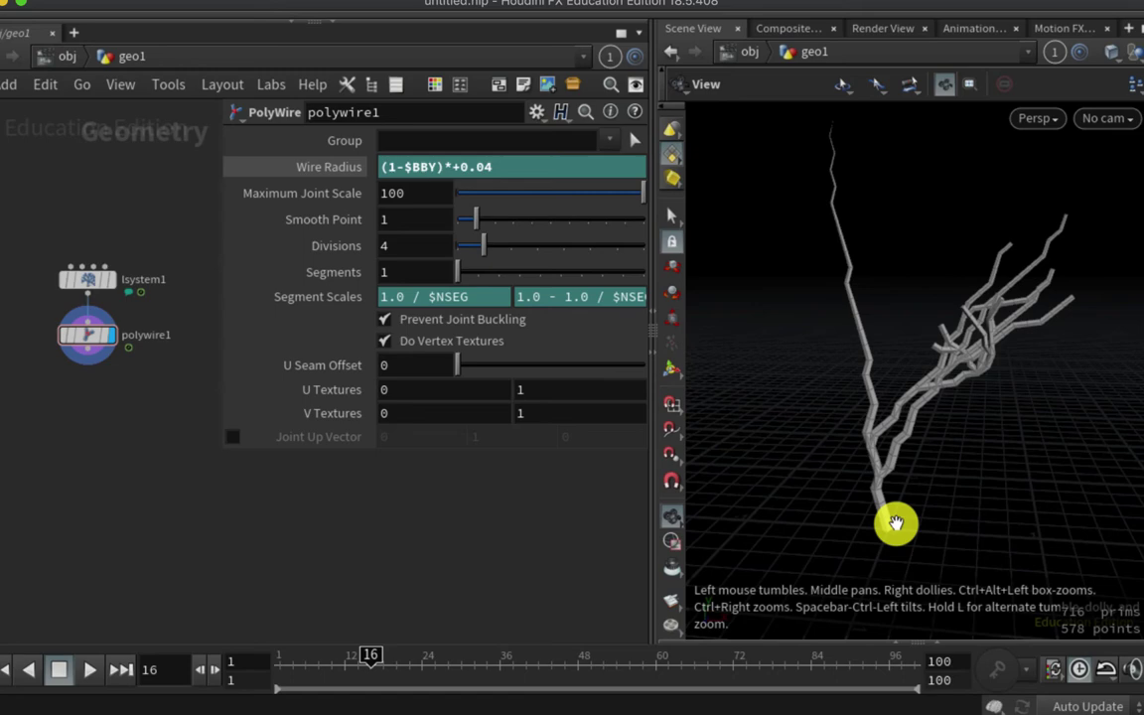
Add transform1 after polywire1 with Rotate Z 180 to flip the bolt
{"action": "mouse_move", "coordinate": [99, 345]}
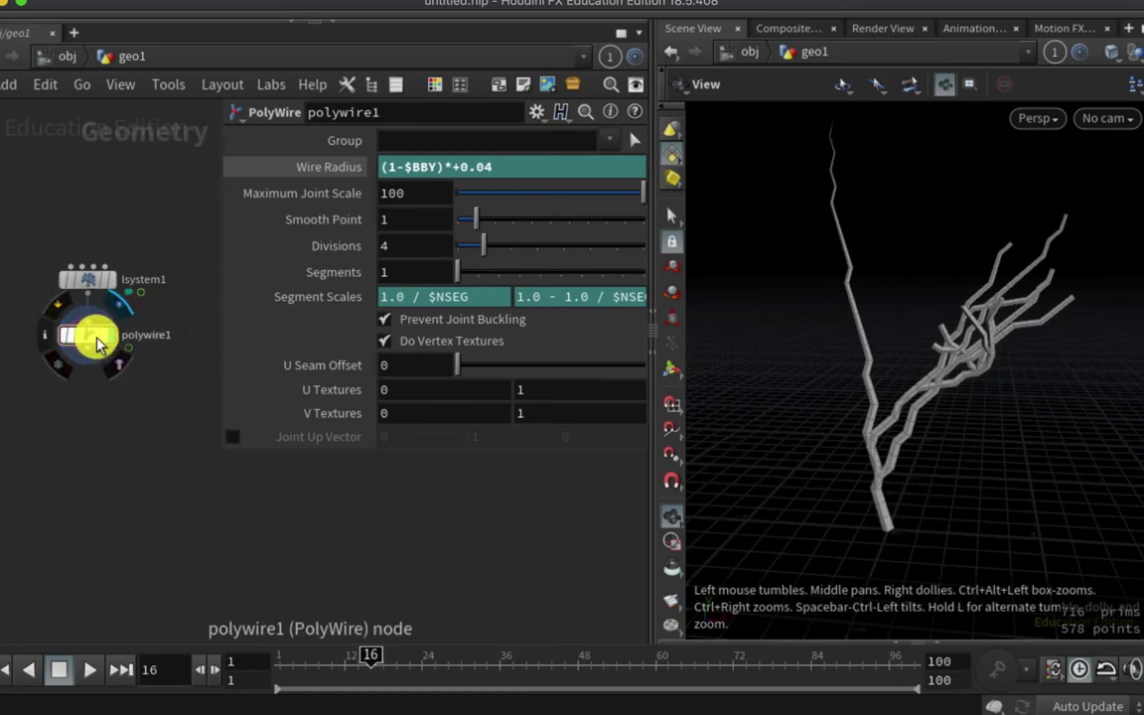
{"action": "key", "text": "Tab"}
{"action": "type", "text": "tra"}
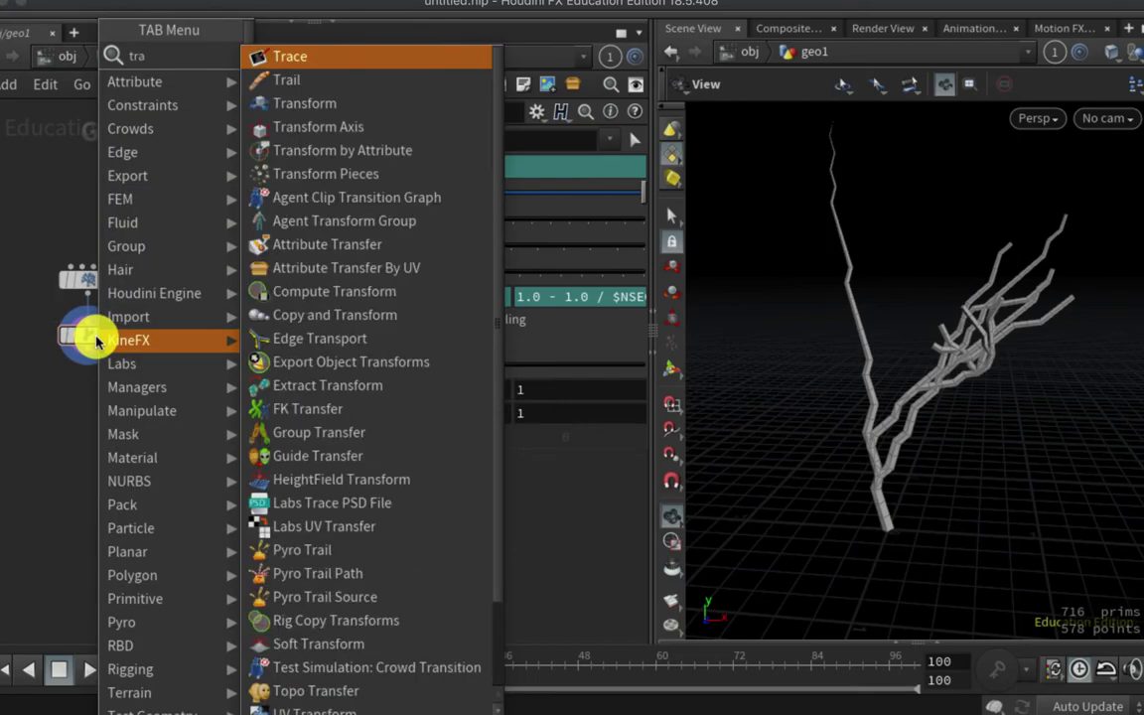
{"action": "type", "text": "ns"}
{"action": "key", "text": "Return"}
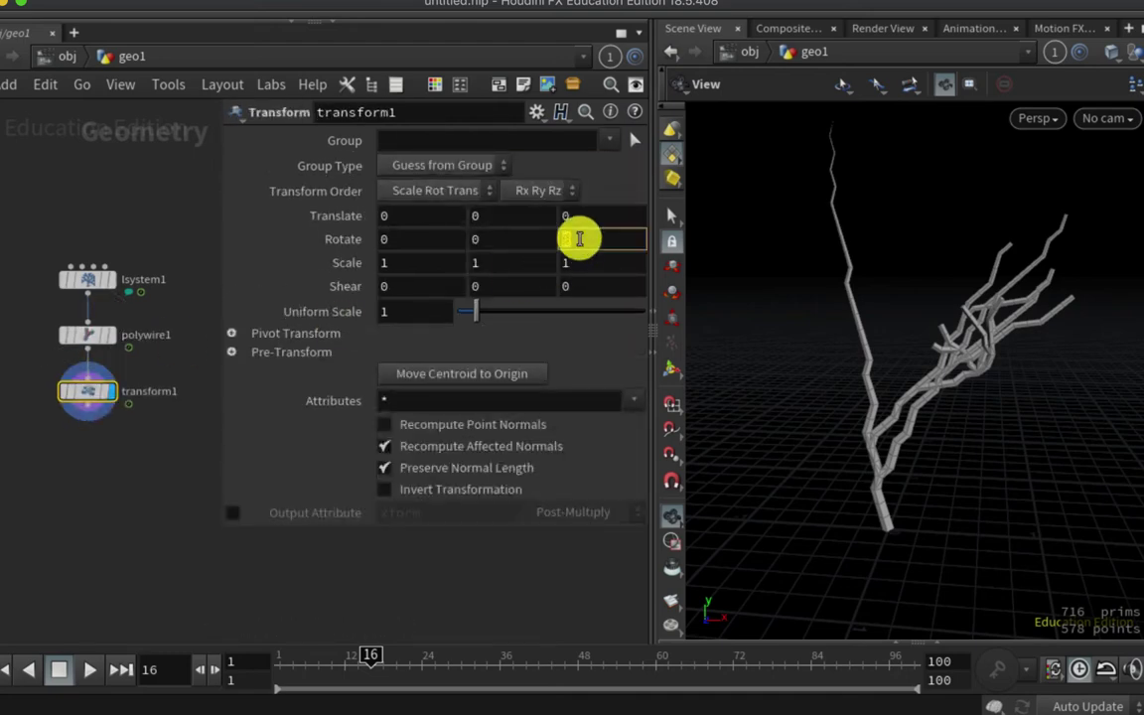
{"action": "type", "text": "180"}
{"action": "key", "text": "Return"}
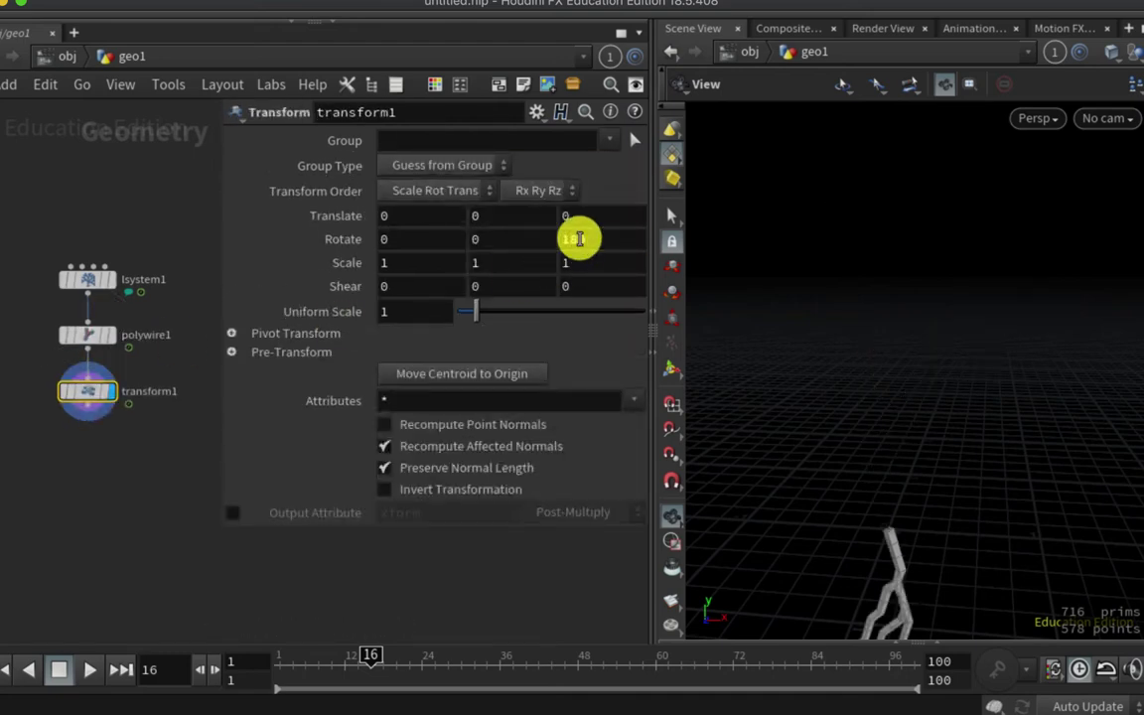
{"action": "key", "text": "g"}
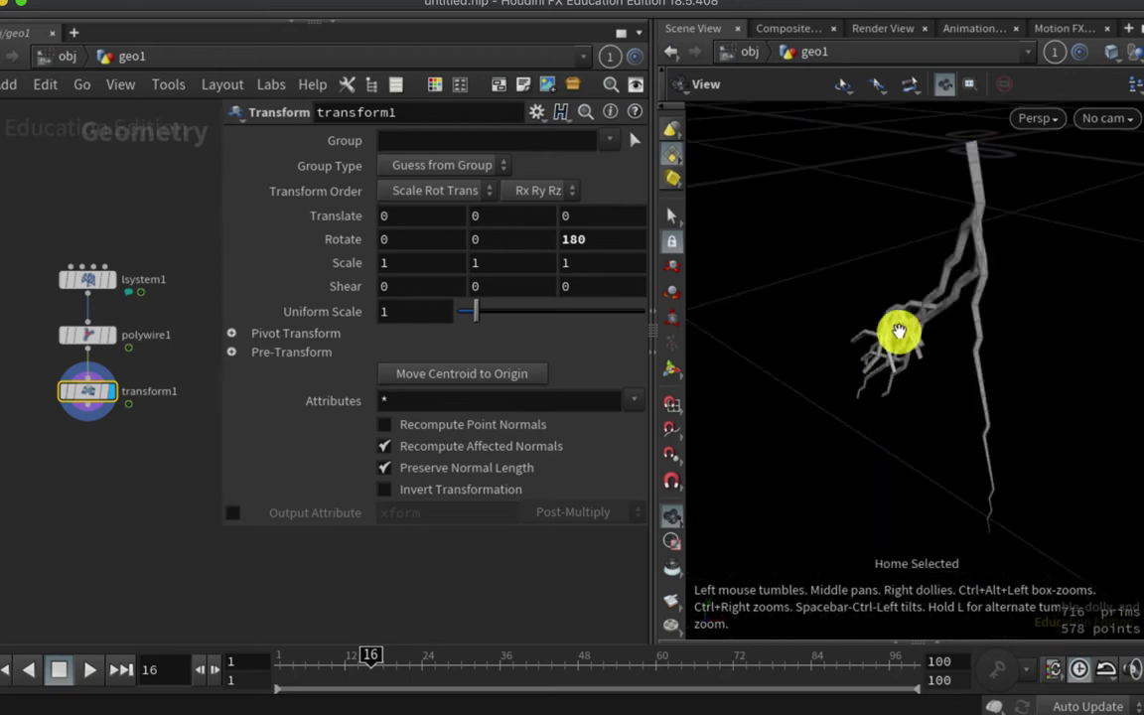
{"action": "left_click_drag", "start_coordinate": [899, 331], "coordinate": [971, 293]}
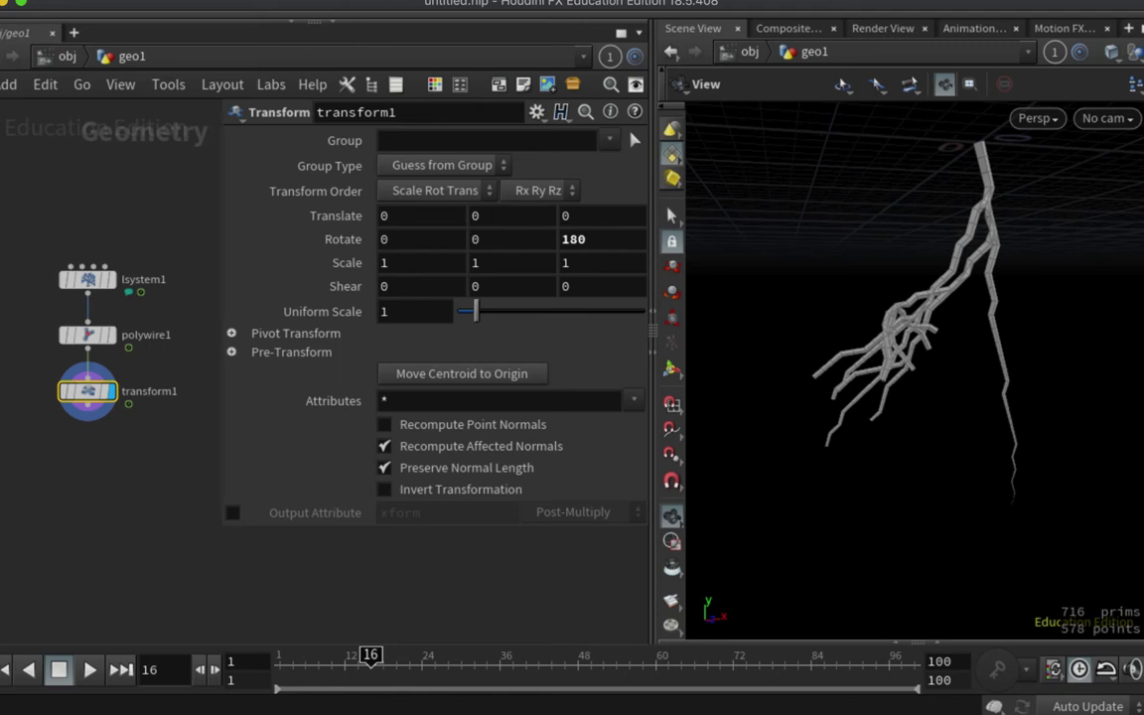
{"action": "left_click", "coordinate": [91, 398]}
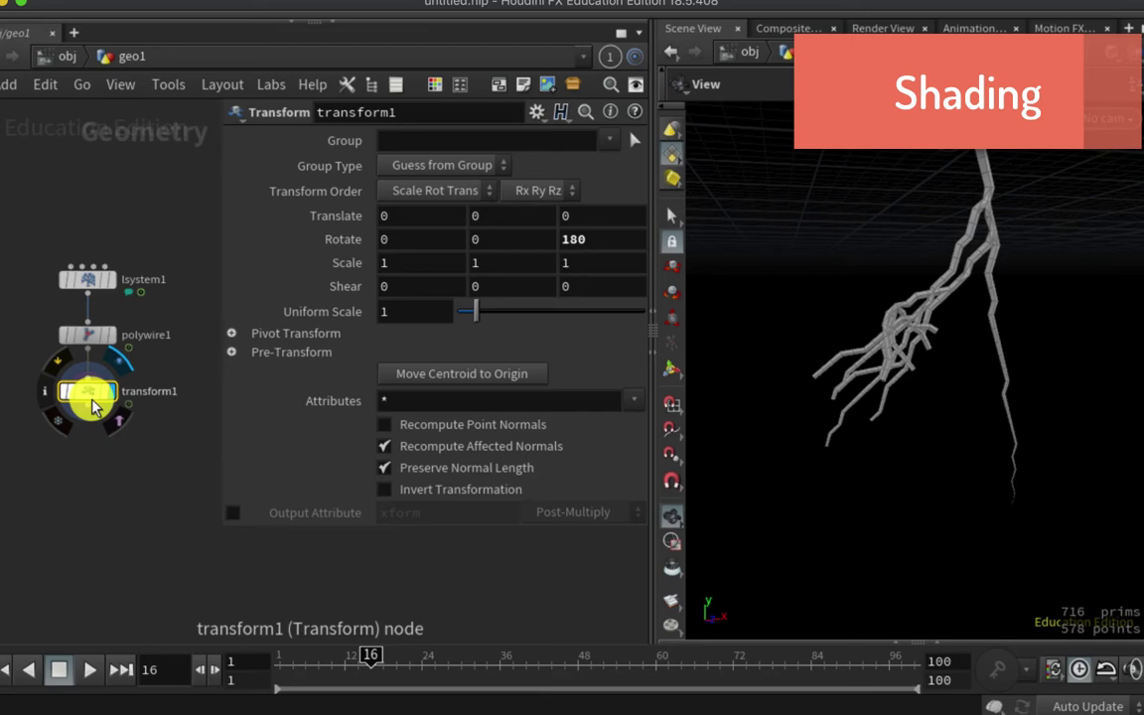
Add color1 below transform1 with white colour boosted to 4, 4, 4
{"action": "key", "text": "Tab"}
{"action": "type", "text": "c"}
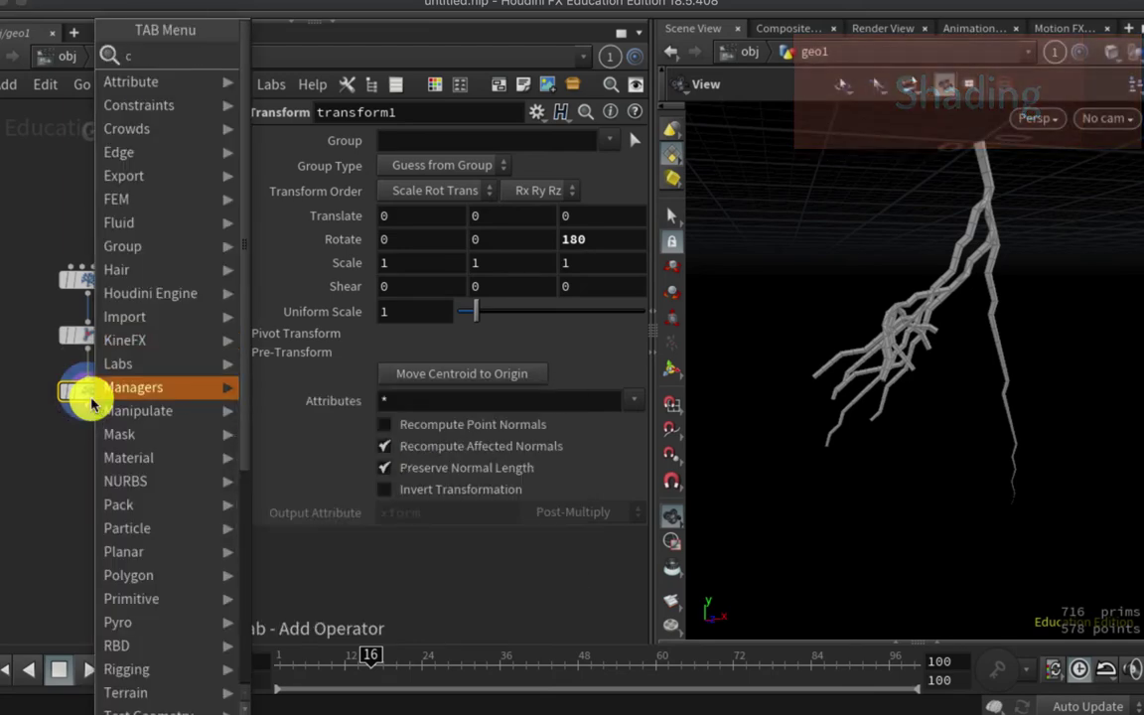
{"action": "type", "text": "olo"}
{"action": "key", "text": "Return"}
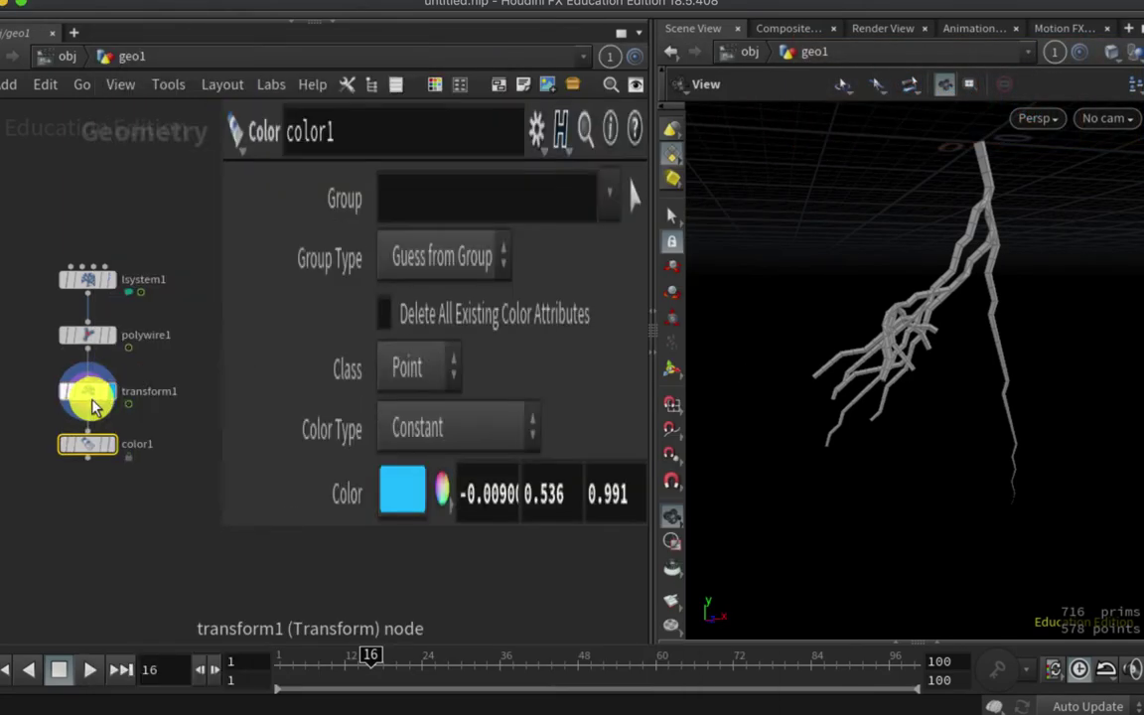
{"action": "left_click", "coordinate": [89, 398]}
{"action": "left_click", "coordinate": [415, 265]}
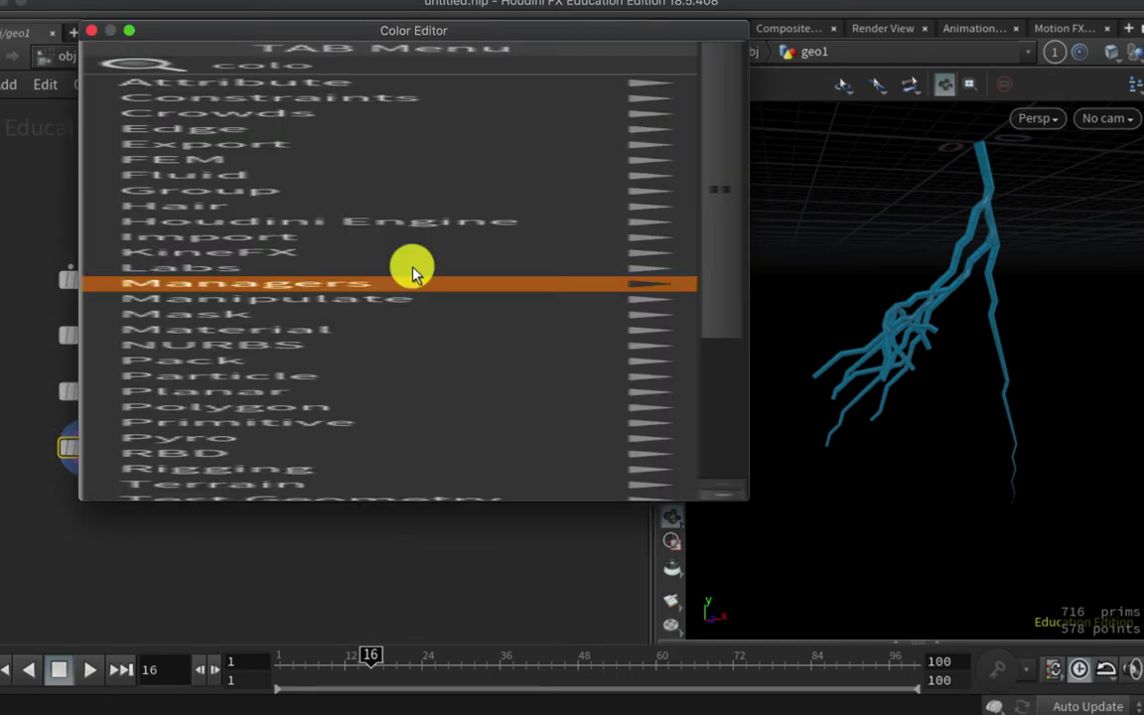
{"action": "left_click", "coordinate": [716, 203]}
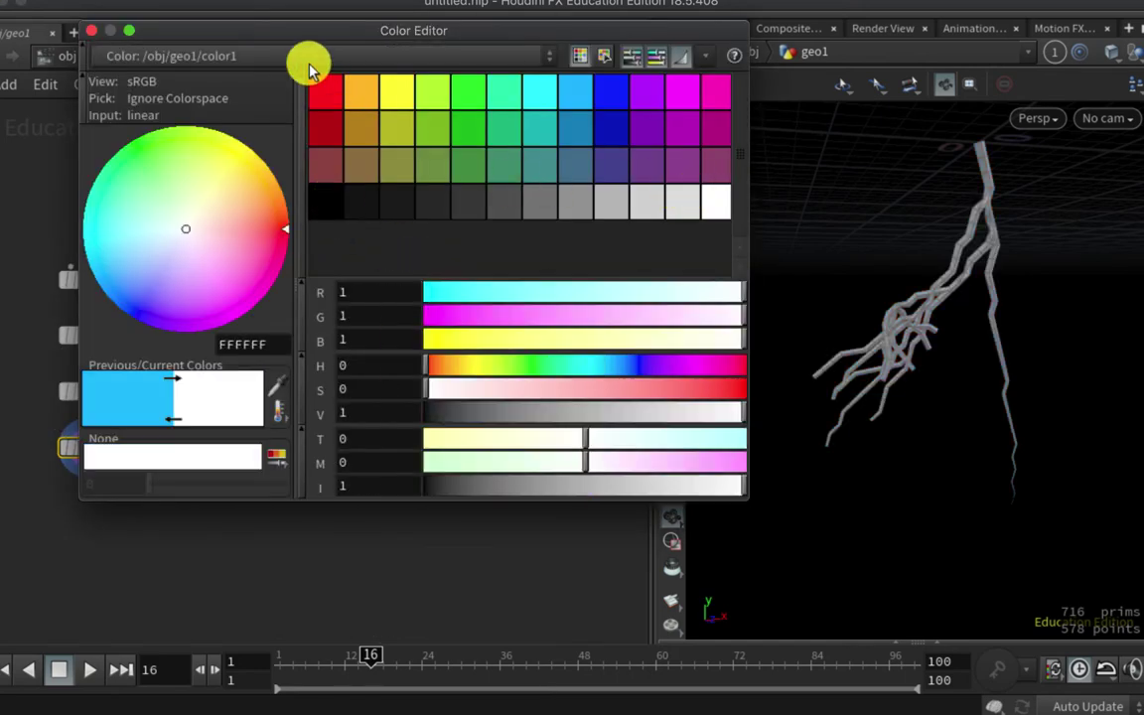
{"action": "left_click", "coordinate": [91, 31]}
{"action": "middle_click_drag", "start_coordinate": [328, 264], "coordinate": [386, 229]}
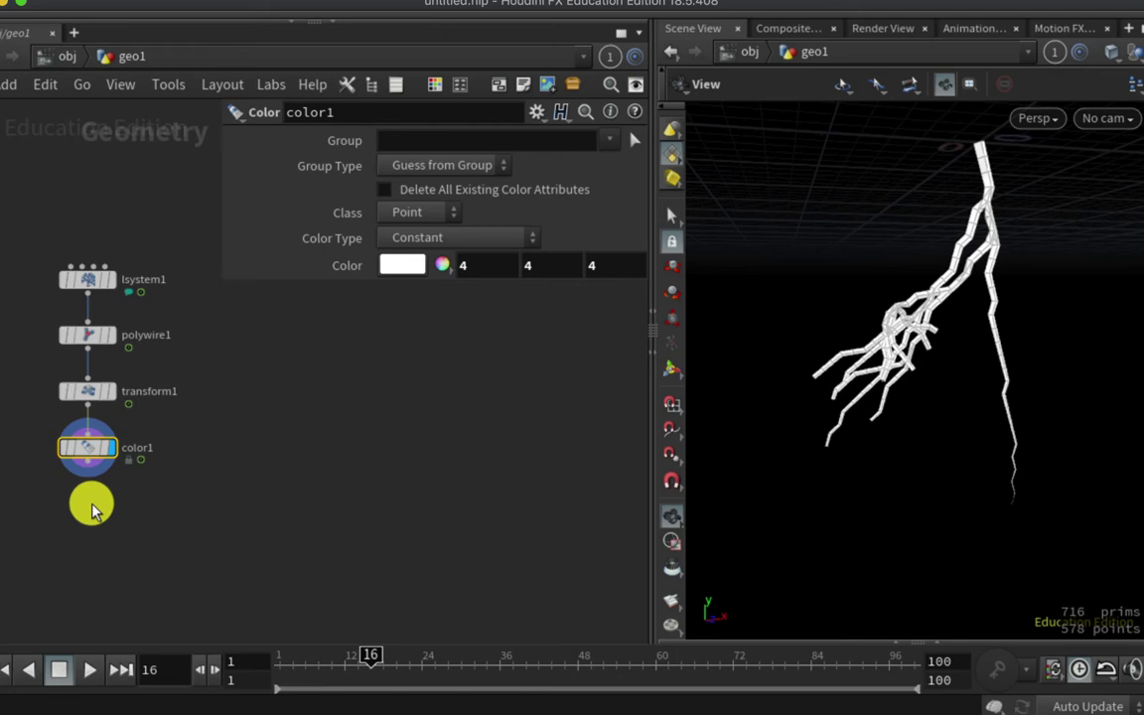
At object level, add a Camera node cam1 beside the Lightning object
{"action": "left_click", "coordinate": [152, 295]}
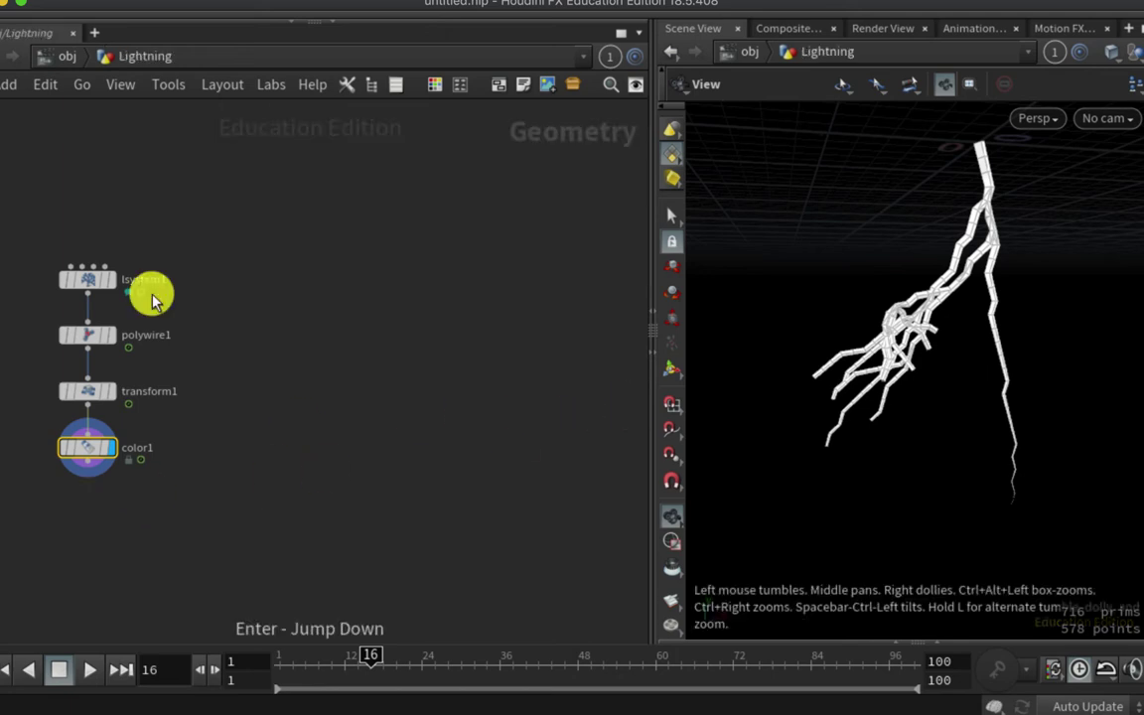
{"action": "key", "text": "u"}
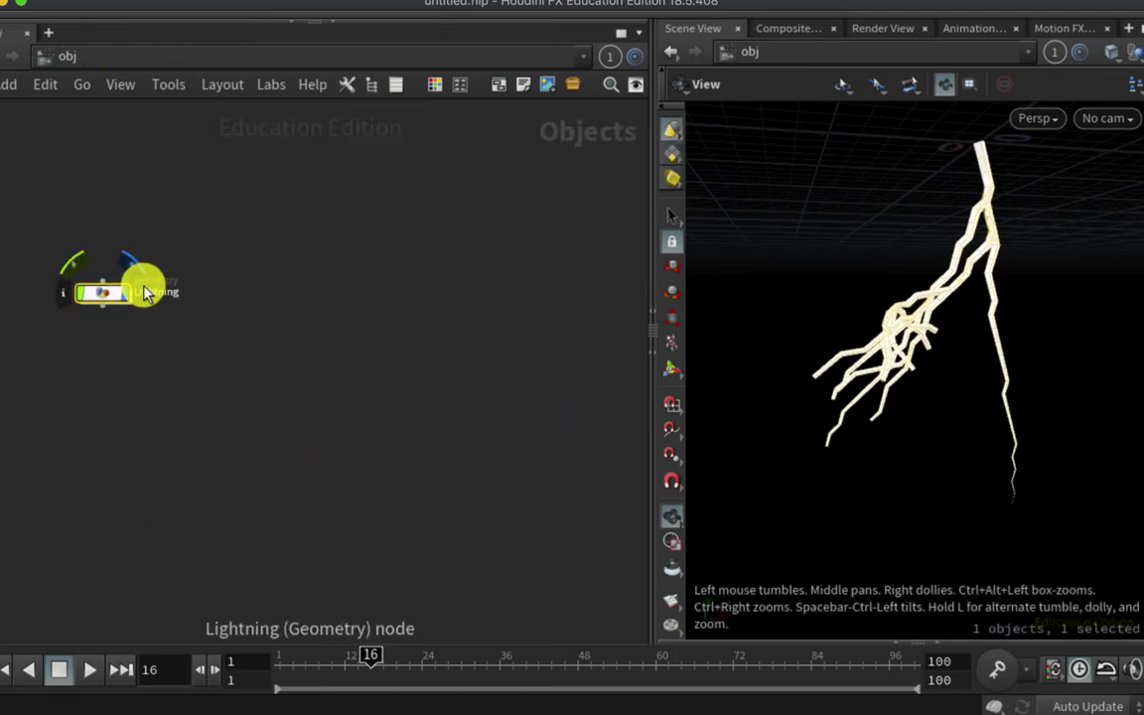
{"action": "left_click", "coordinate": [219, 298]}
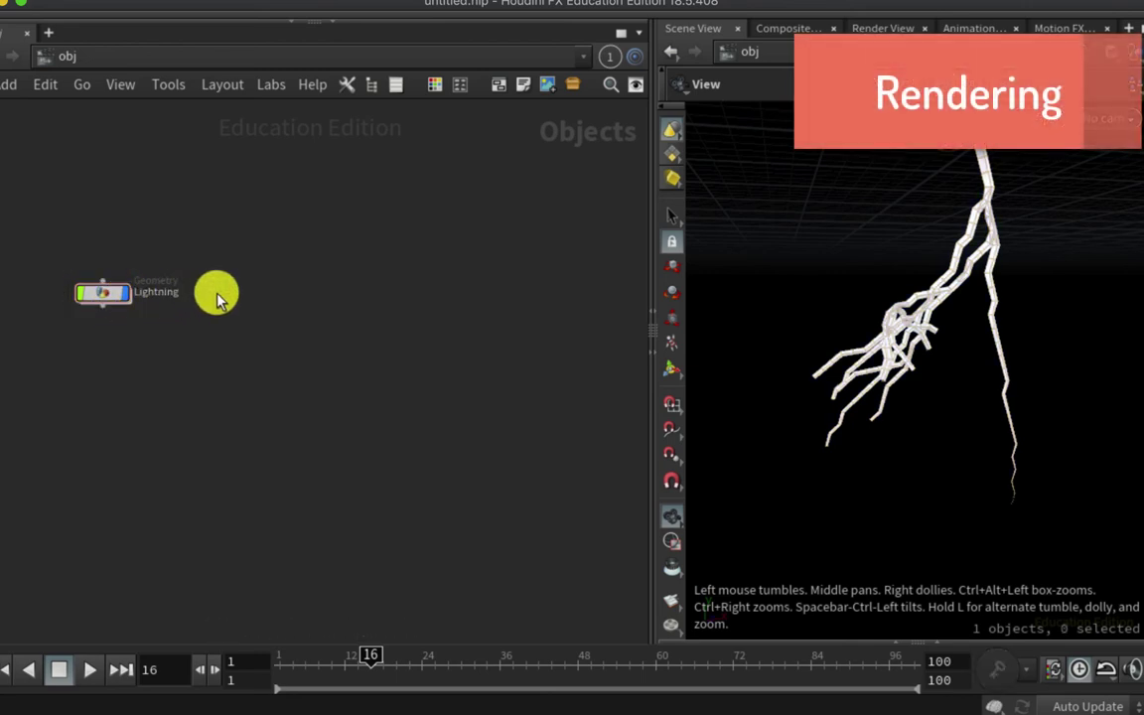
{"action": "key", "text": "Tab"}
{"action": "type", "text": "cam"}
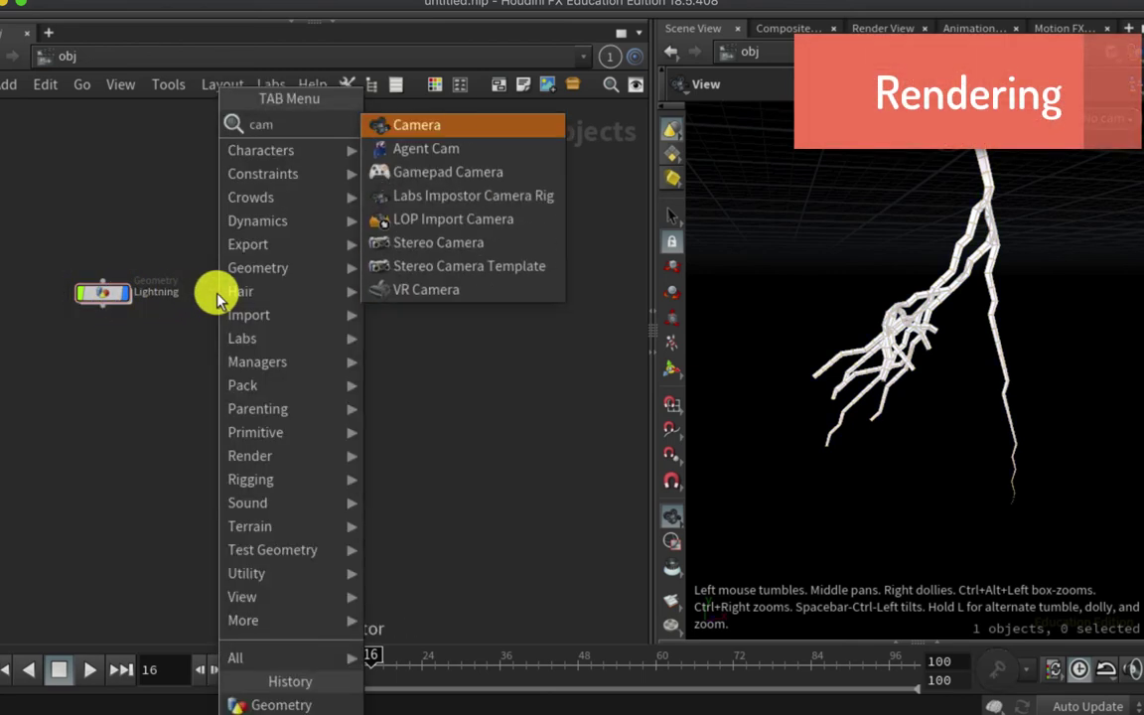
{"action": "key", "text": "Return"}
{"action": "left_click", "coordinate": [216, 294]}
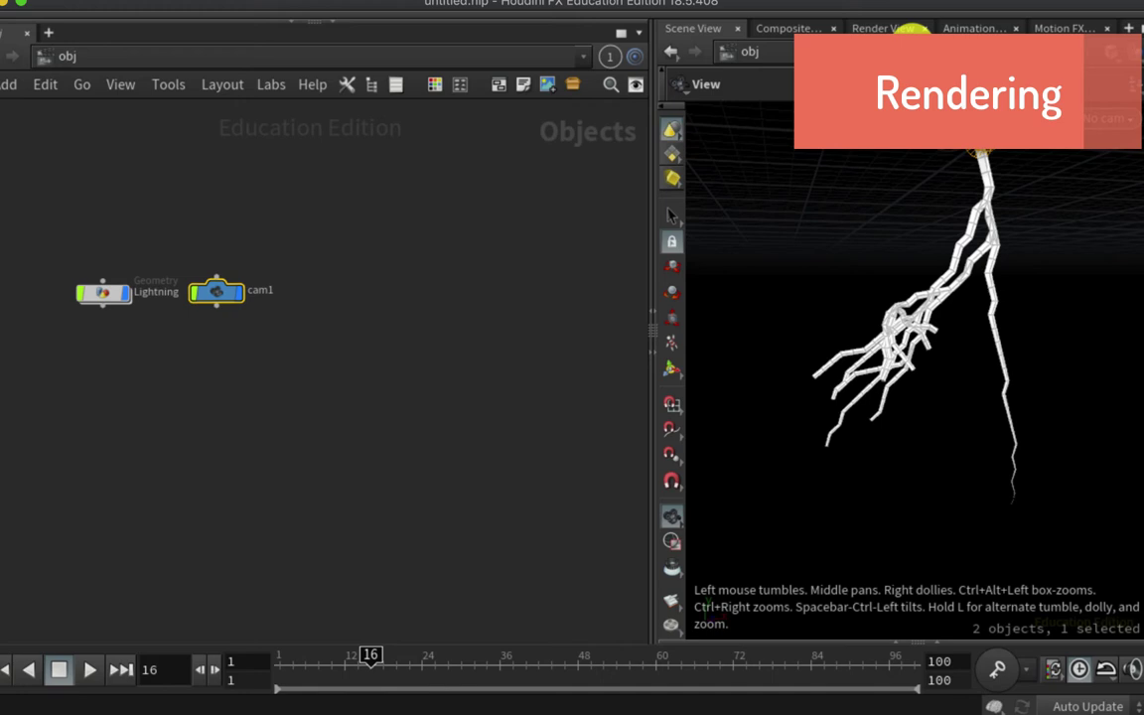
Look through cam1 with the camera locked to the view, framing the lightning
{"action": "left_click", "coordinate": [1113, 118]}
{"action": "left_click", "coordinate": [996, 226]}
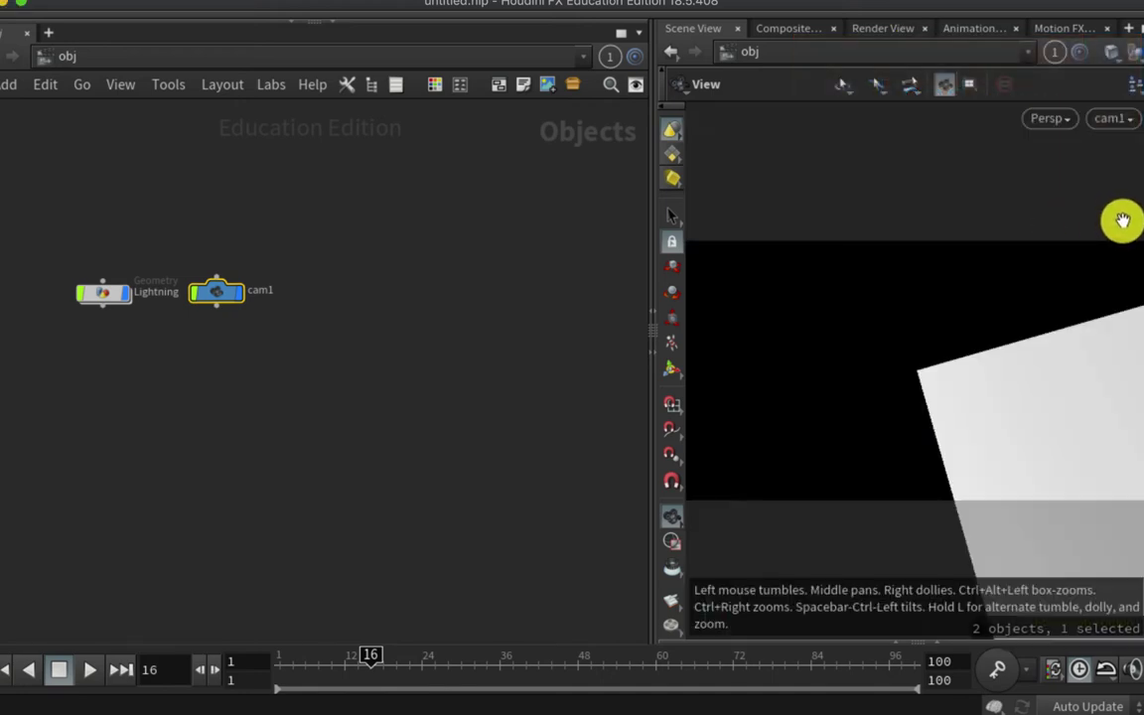
{"action": "left_click", "coordinate": [1127, 118]}
{"action": "key", "text": "f"}
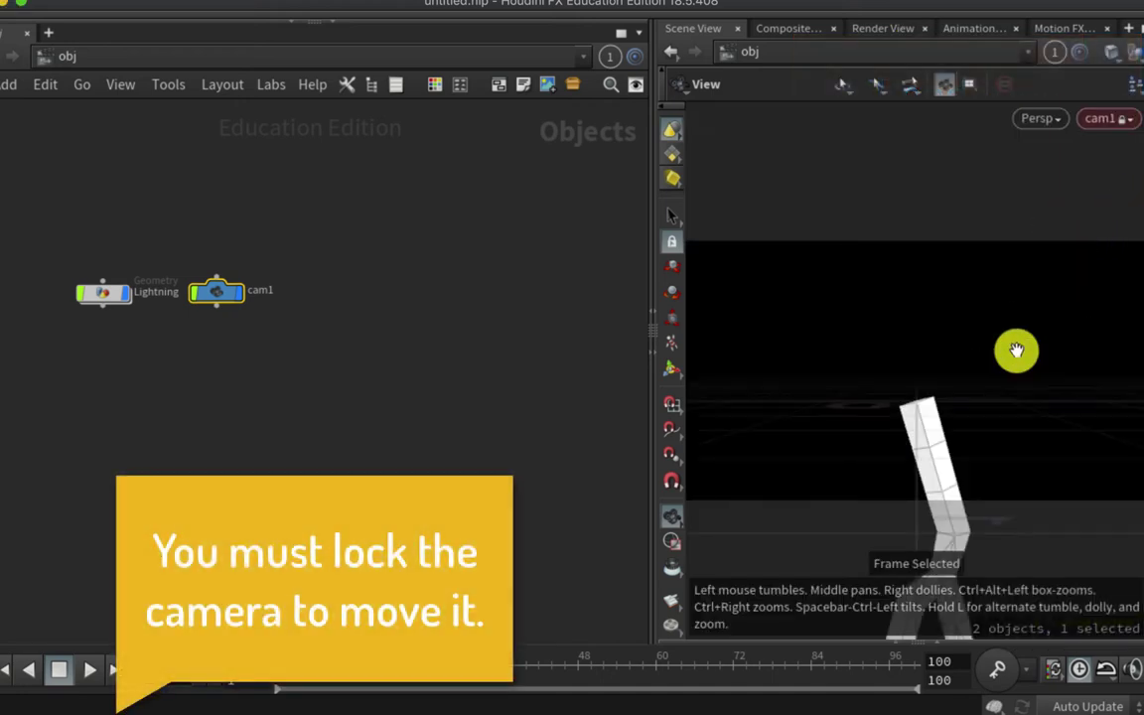
Set cam1's resolution to the 1024×1024 preset
{"action": "key", "text": "p"}
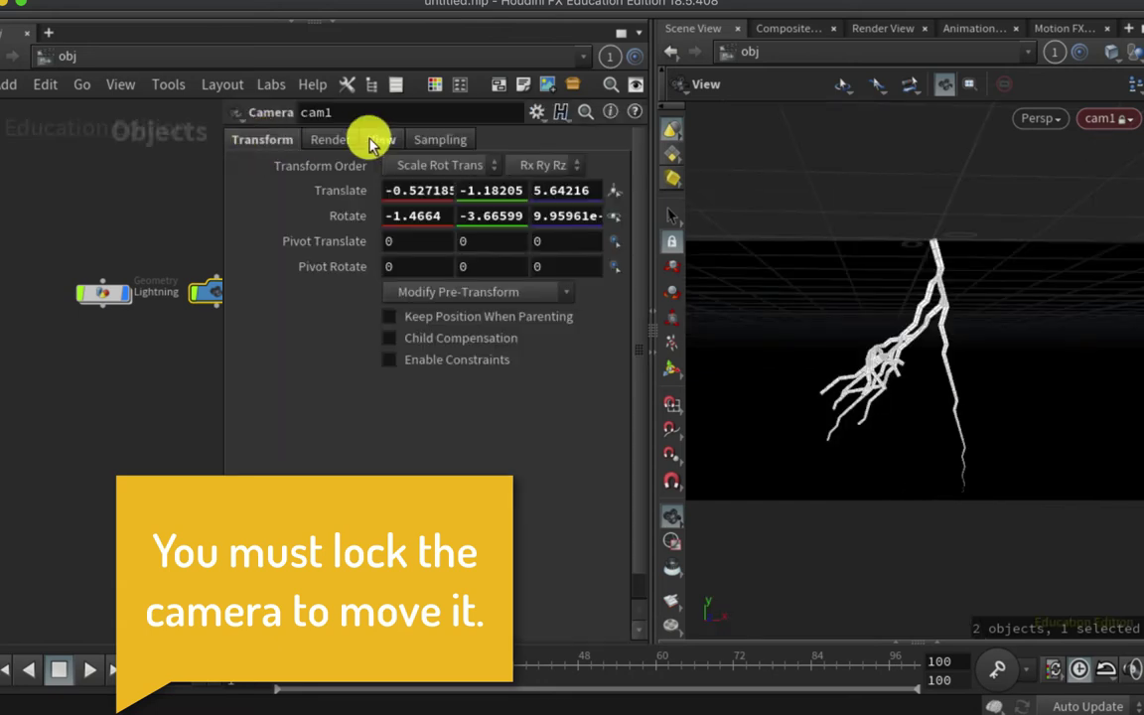
{"action": "left_click", "coordinate": [381, 139]}
{"action": "left_click", "coordinate": [613, 193]}
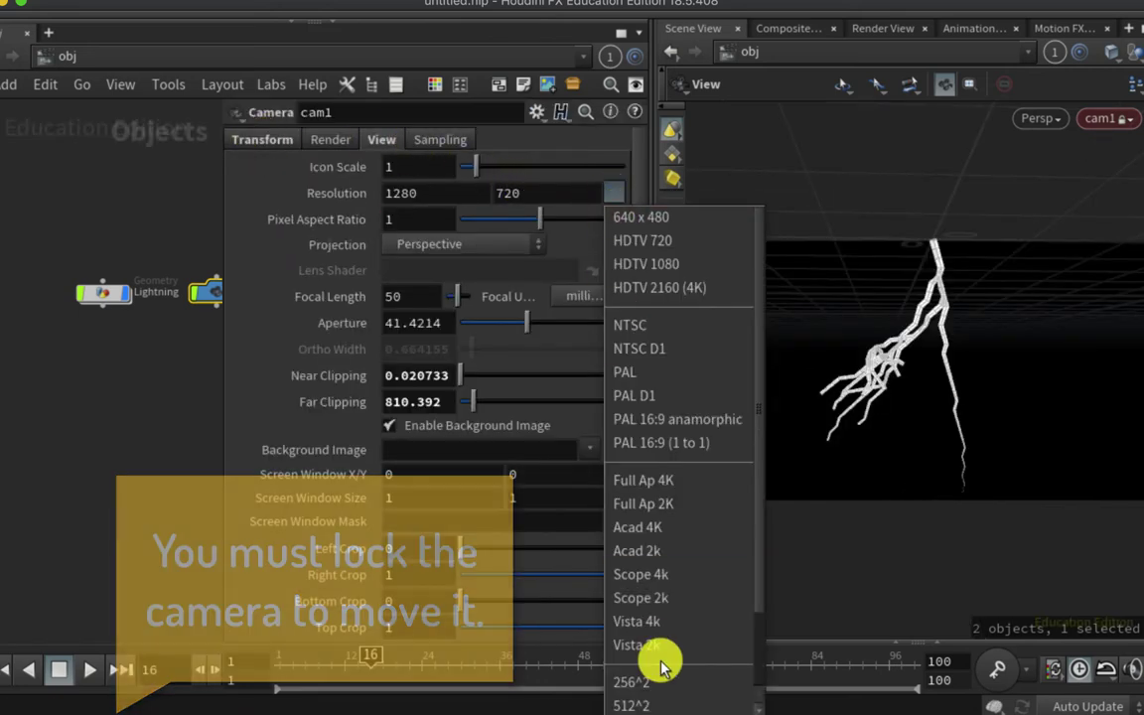
{"action": "left_click", "coordinate": [655, 696]}
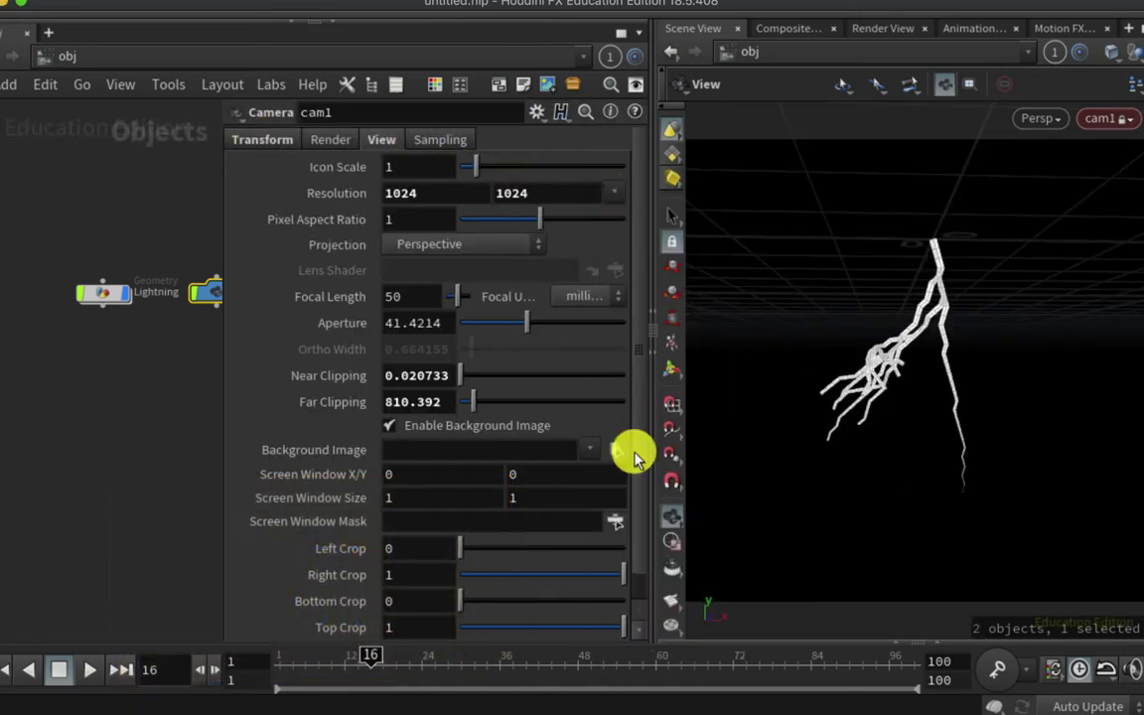
{"action": "left_click", "coordinate": [94, 434]}
Tumble the locked cam1 to frame the bolt head-on and use Smooth Shaded display
{"action": "key", "text": "p"}
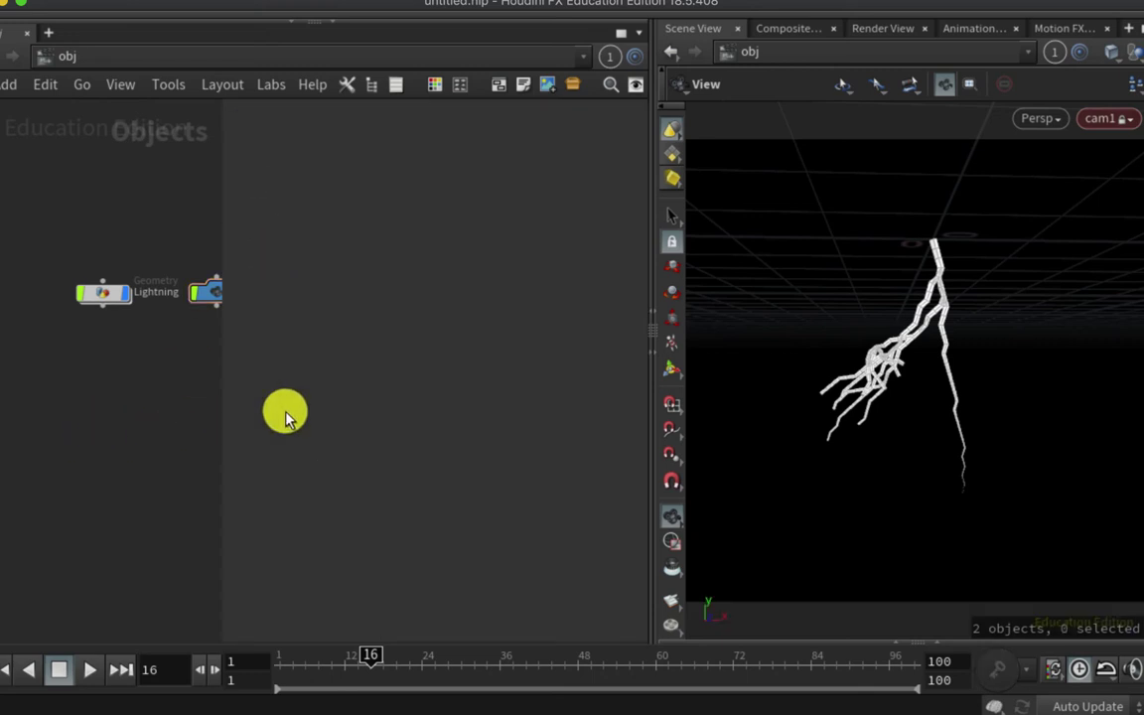
{"action": "mouse_move", "coordinate": [928, 378]}
{"action": "left_mouse_down"}
{"action": "mouse_move", "coordinate": [945, 352]}
{"action": "mouse_move", "coordinate": [938, 360]}
{"action": "left_mouse_up"}
{"action": "mouse_move", "coordinate": [345, 659]}
{"action": "left_mouse_down"}
{"action": "mouse_move", "coordinate": [406, 661]}
{"action": "mouse_move", "coordinate": [255, 669]}
{"action": "left_mouse_up"}
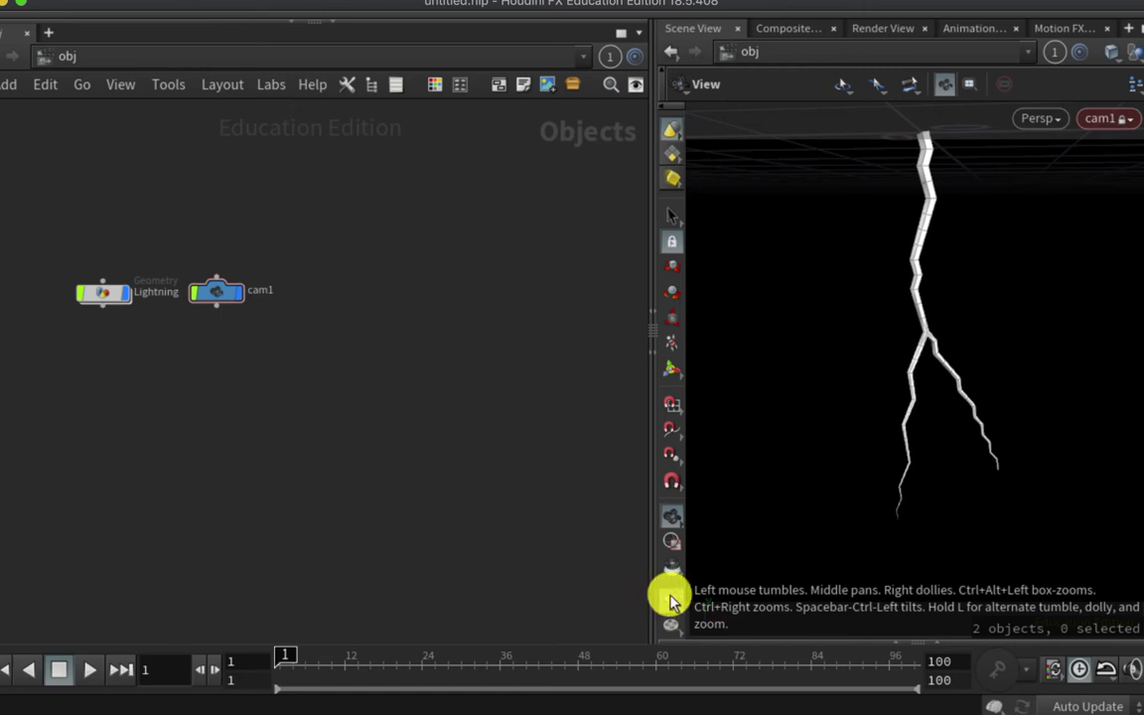
{"action": "left_click", "coordinate": [1112, 55]}
{"action": "left_click", "coordinate": [1073, 270]}
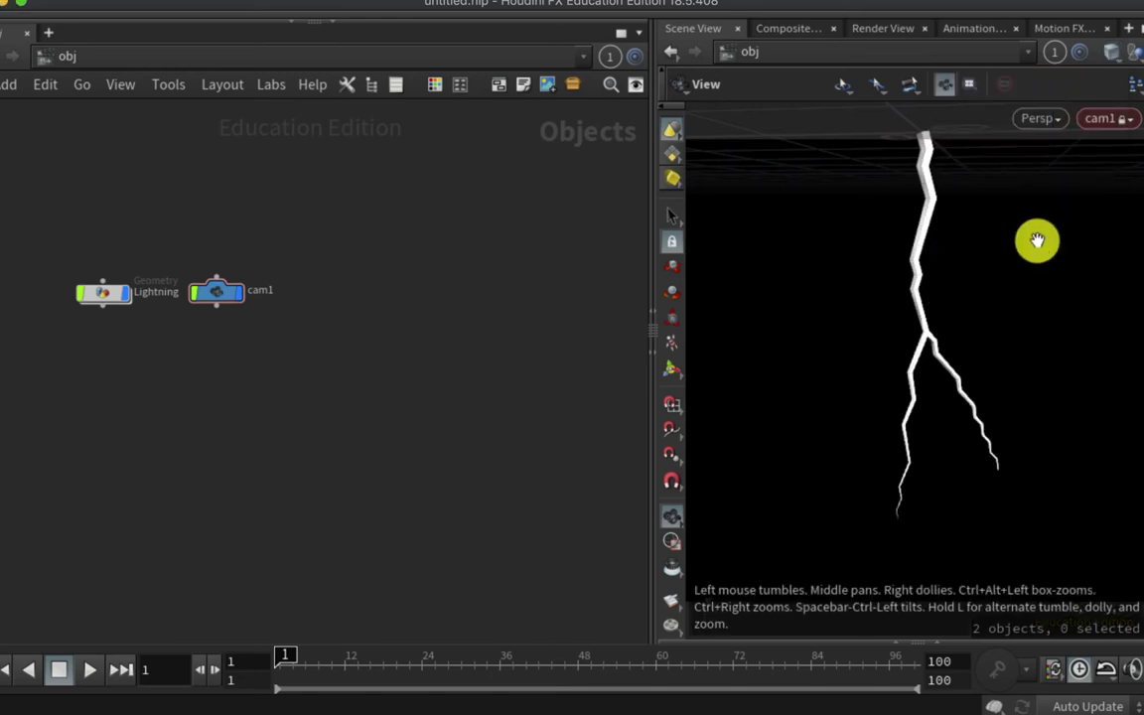
Create a new project, HoudiniProjects0, with geo, tex, render and flip folders
{"action": "left_click", "coordinate": [125, 1]}
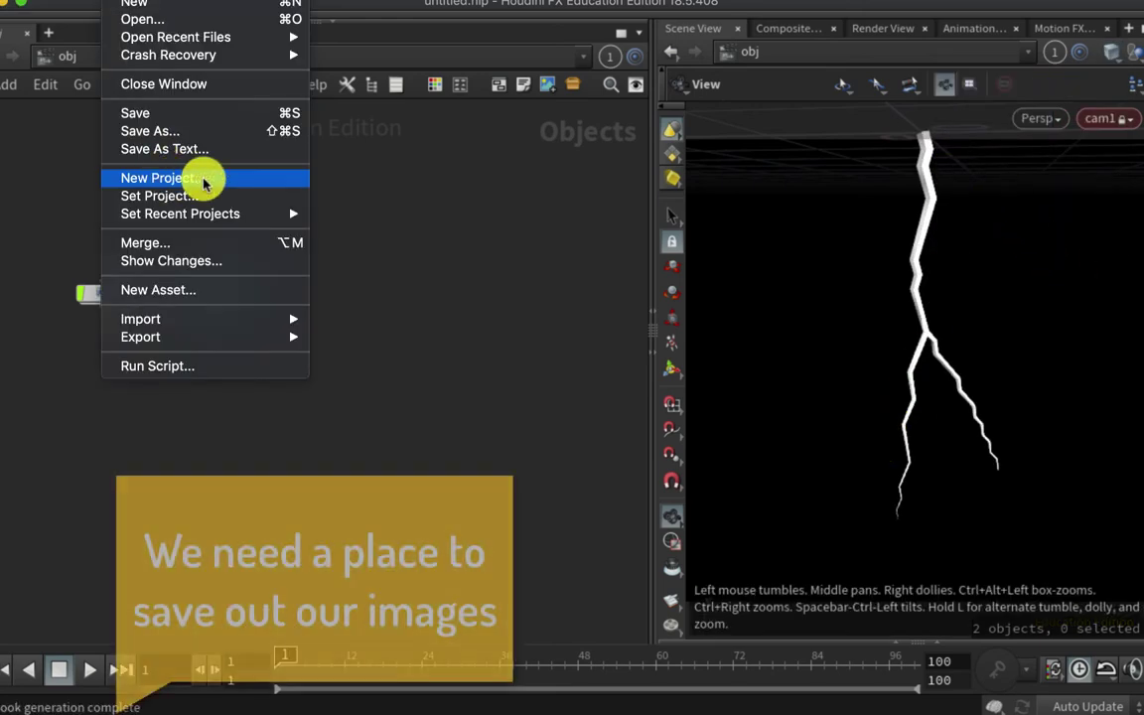
{"action": "left_click", "coordinate": [239, 178]}
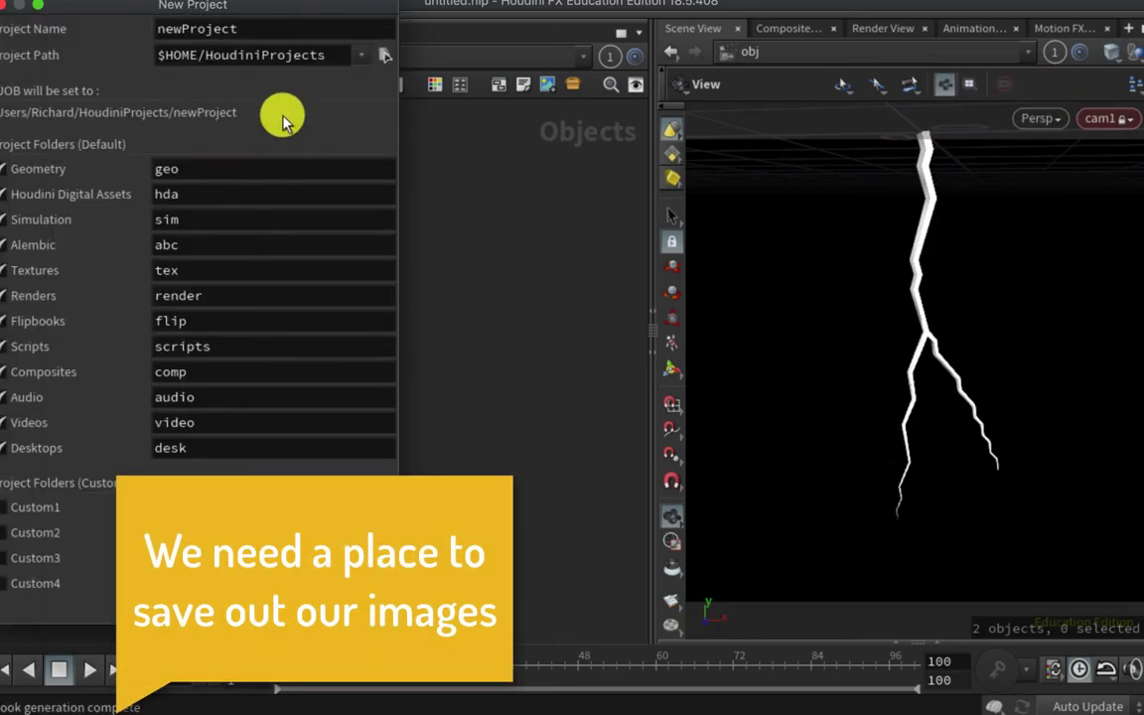
{"action": "left_click", "coordinate": [383, 58]}
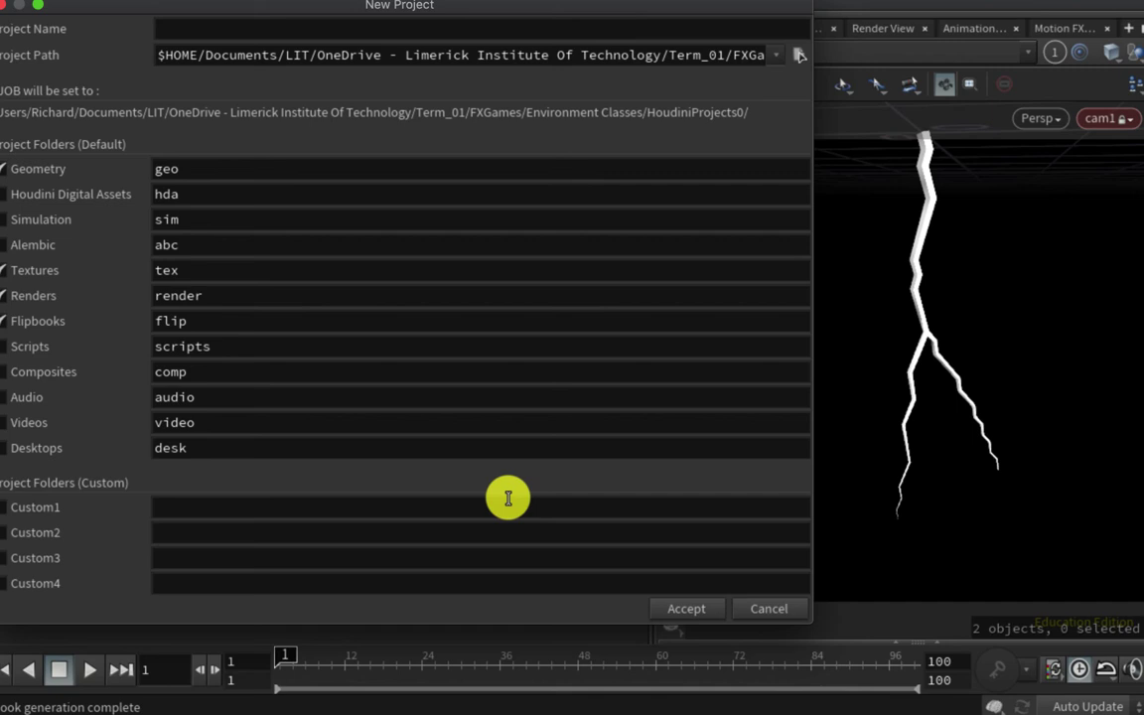
{"action": "left_click", "coordinate": [690, 608]}
Save the scene as LIghtning_v01.hipnc
{"action": "left_click", "coordinate": [114, 2]}
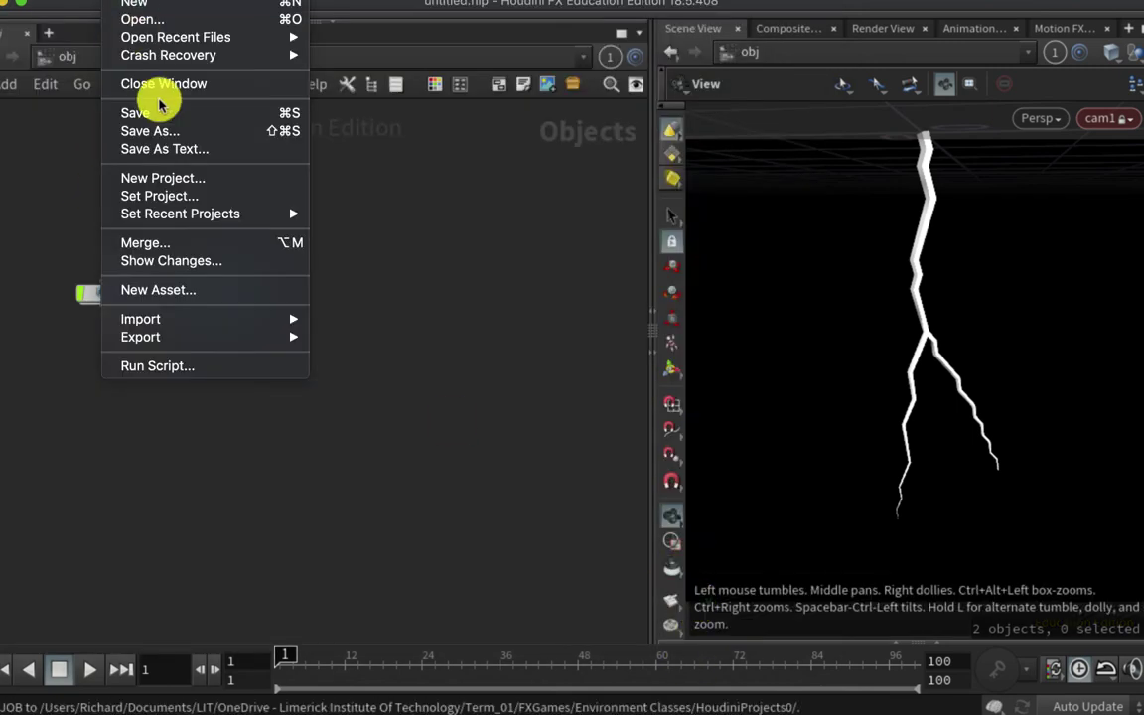
{"action": "left_click", "coordinate": [159, 128]}
{"action": "type", "text": "LIghtning_v01.hip"}
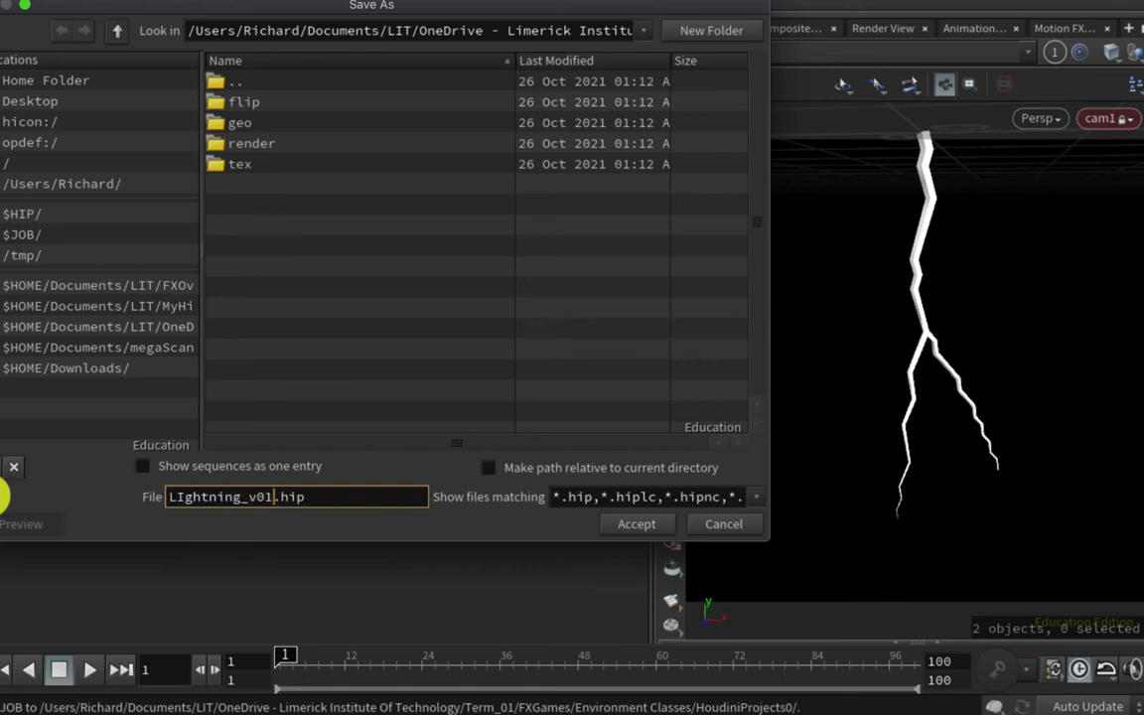
{"action": "key", "text": "Return"}
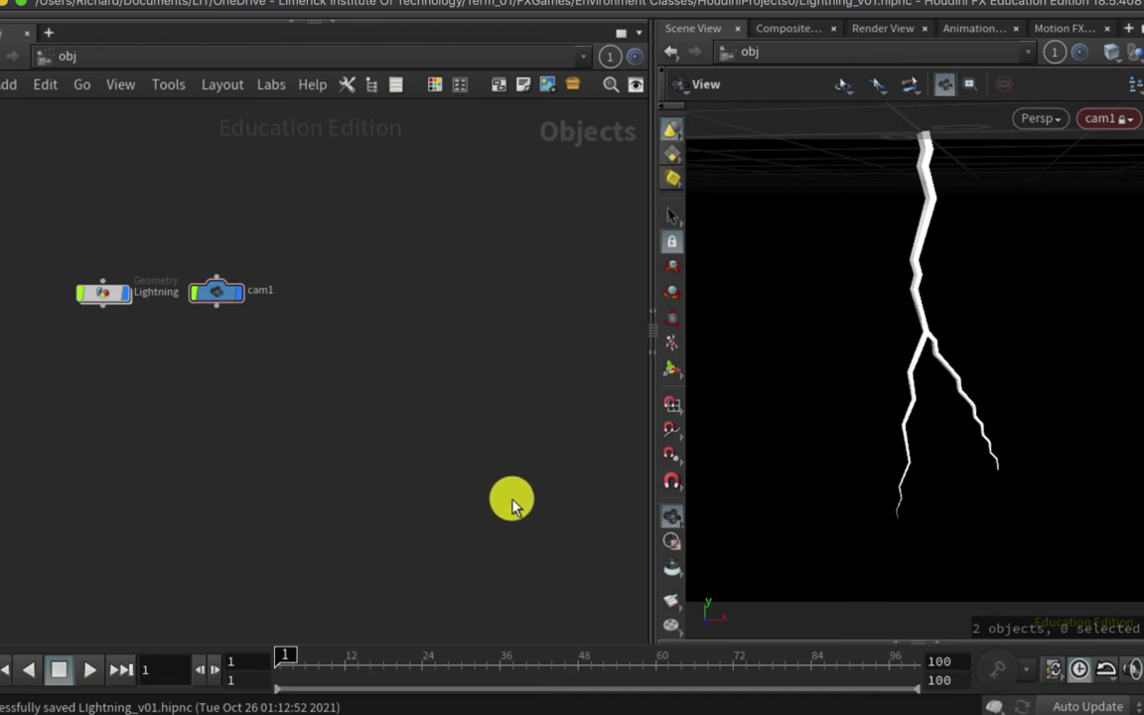
Open the Flipbook with Options dialog and set the frame range to 1–16
{"action": "right_click", "coordinate": [664, 608]}
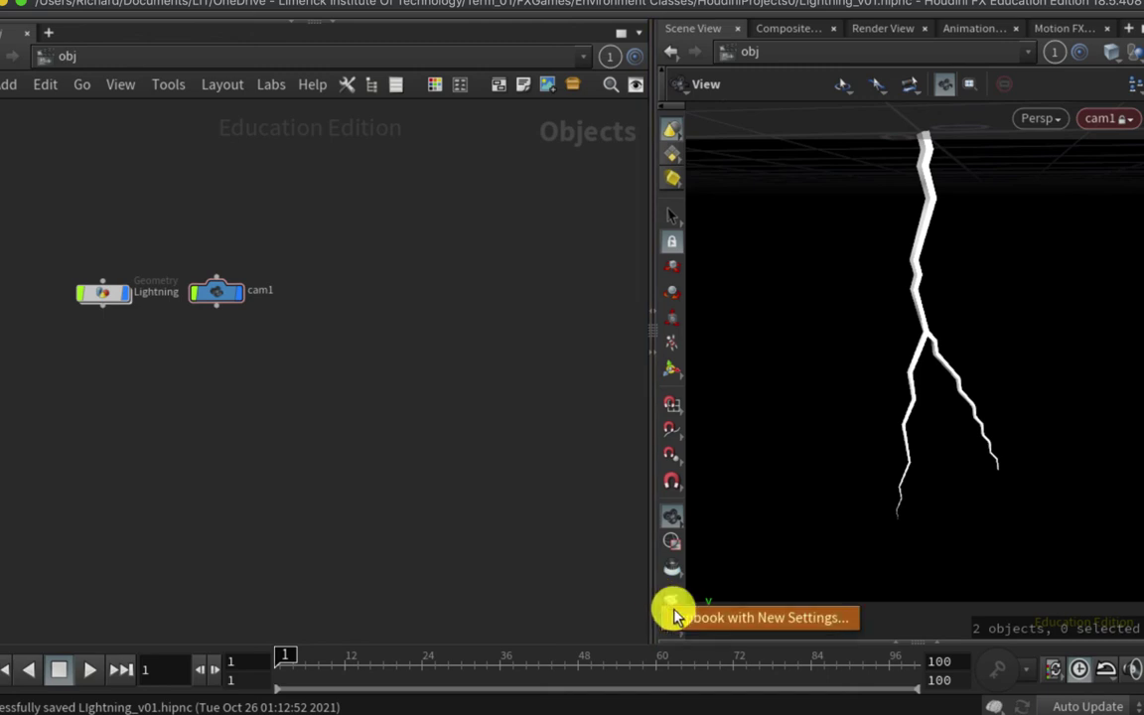
{"action": "left_click", "coordinate": [707, 613]}
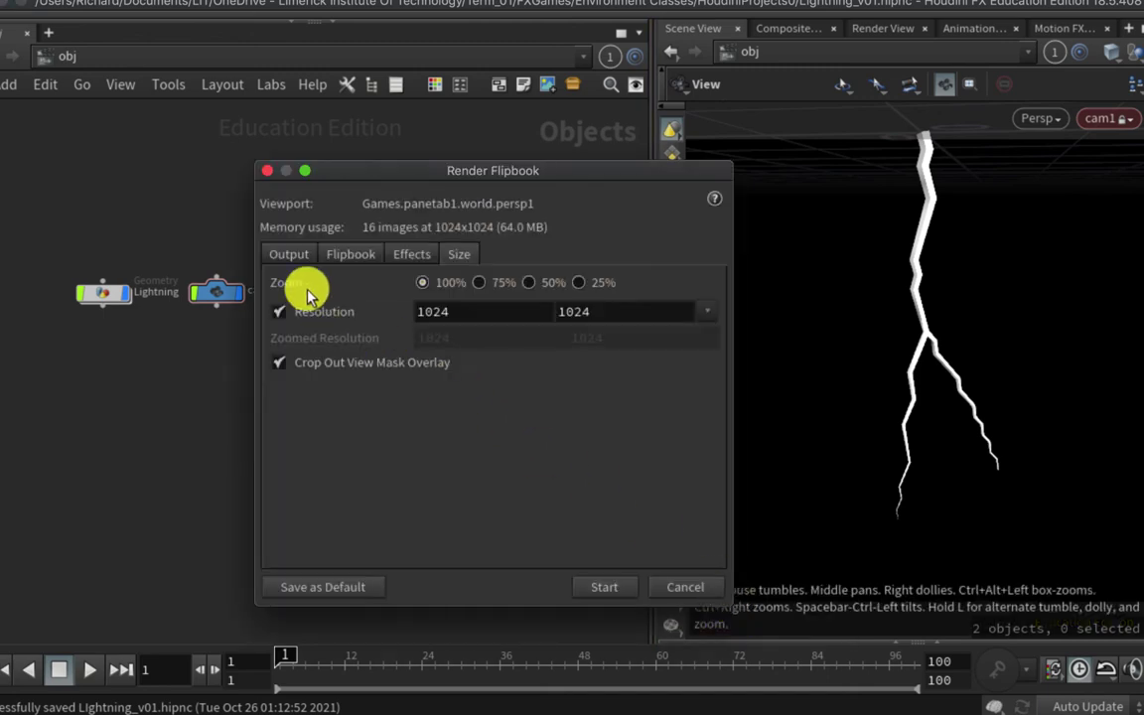
{"action": "left_click", "coordinate": [286, 254]}
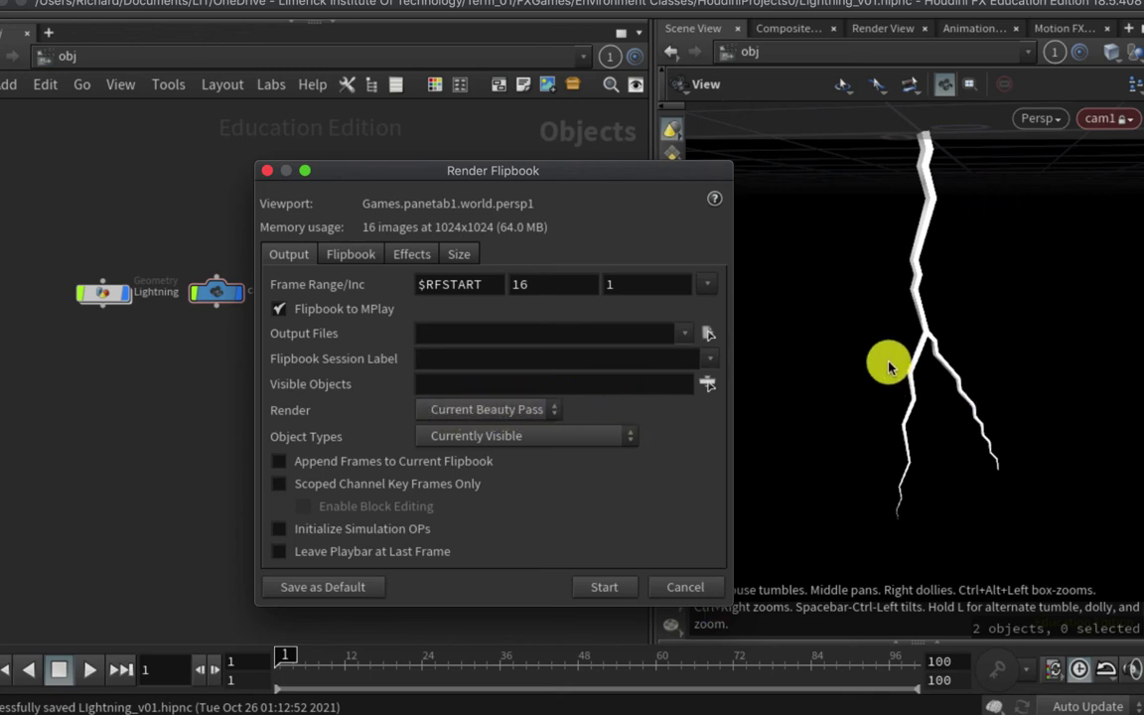
{"action": "double_click", "coordinate": [524, 285]}
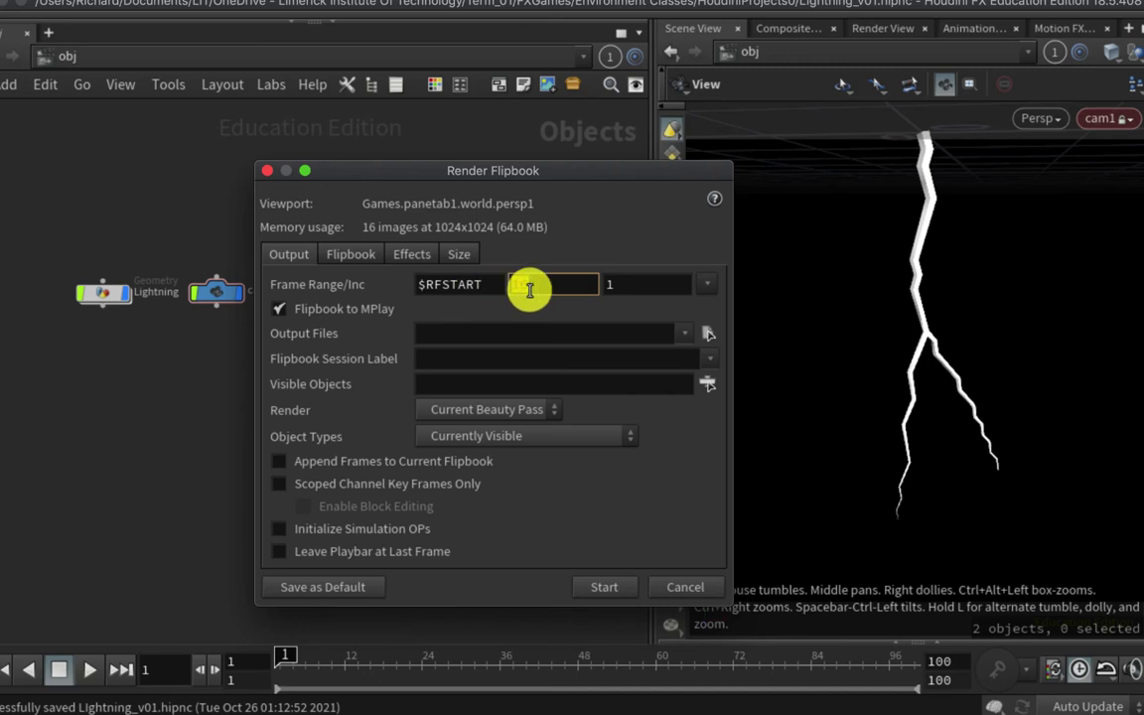
Keep High Quality AA antialiasing and set the flipbook resolution to 1024 × 1024
{"action": "left_click", "coordinate": [344, 257]}
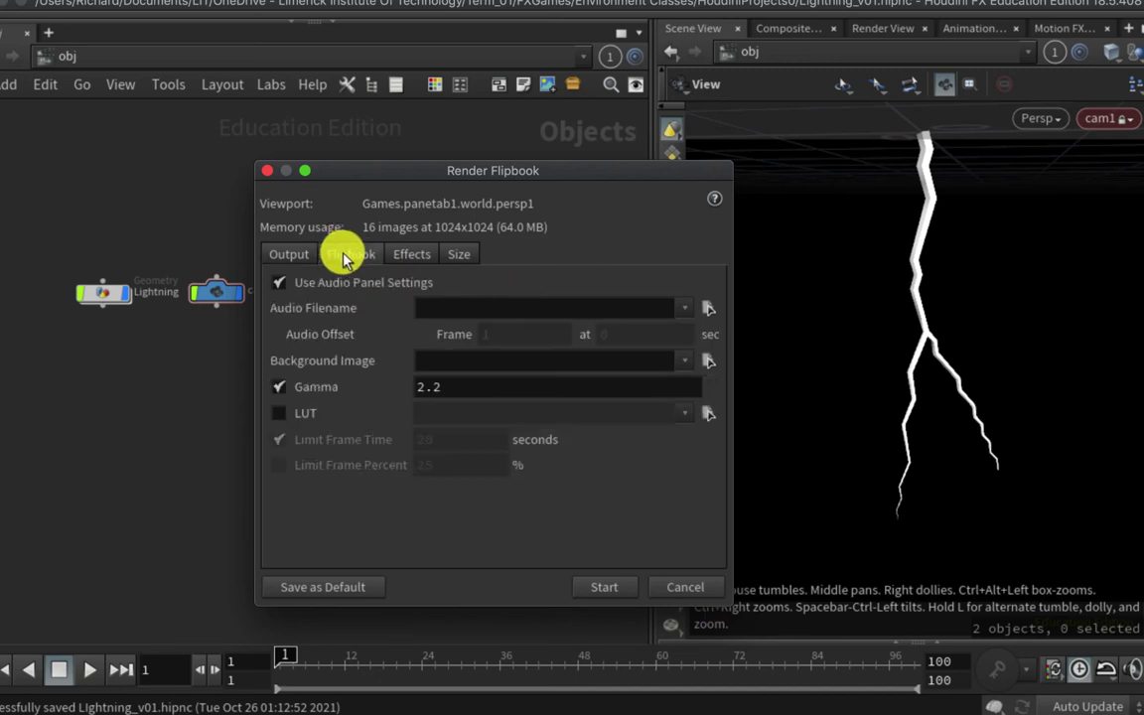
{"action": "left_click", "coordinate": [420, 257]}
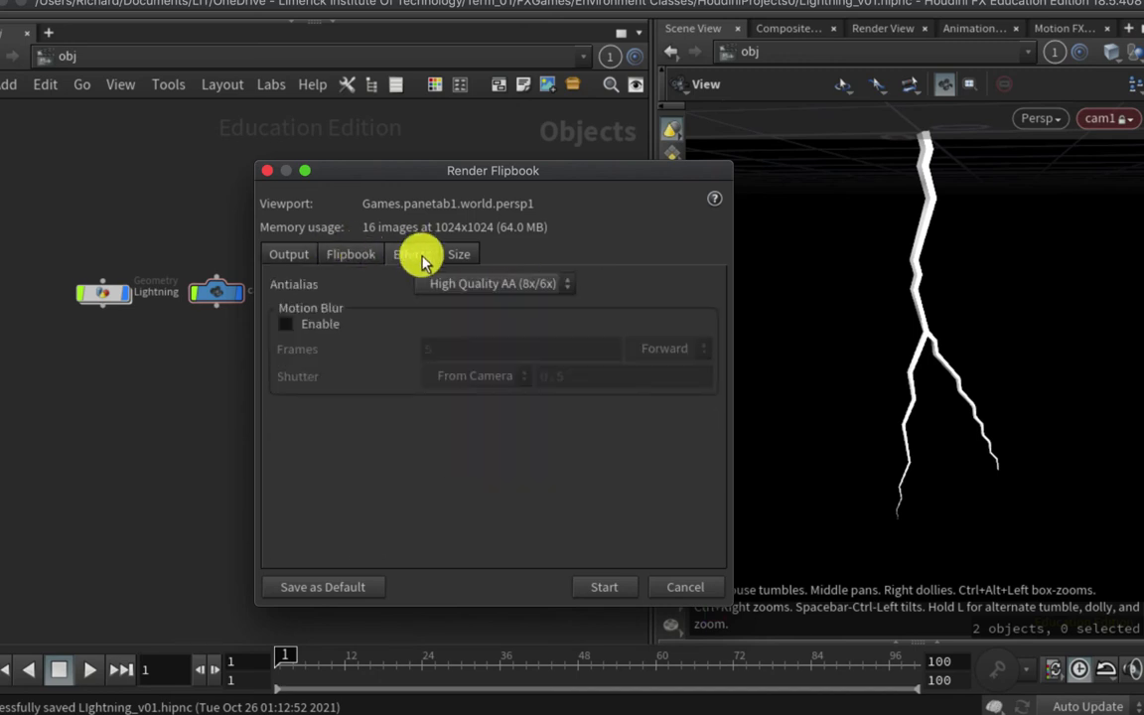
{"action": "left_click", "coordinate": [489, 286]}
{"action": "left_click", "coordinate": [496, 400]}
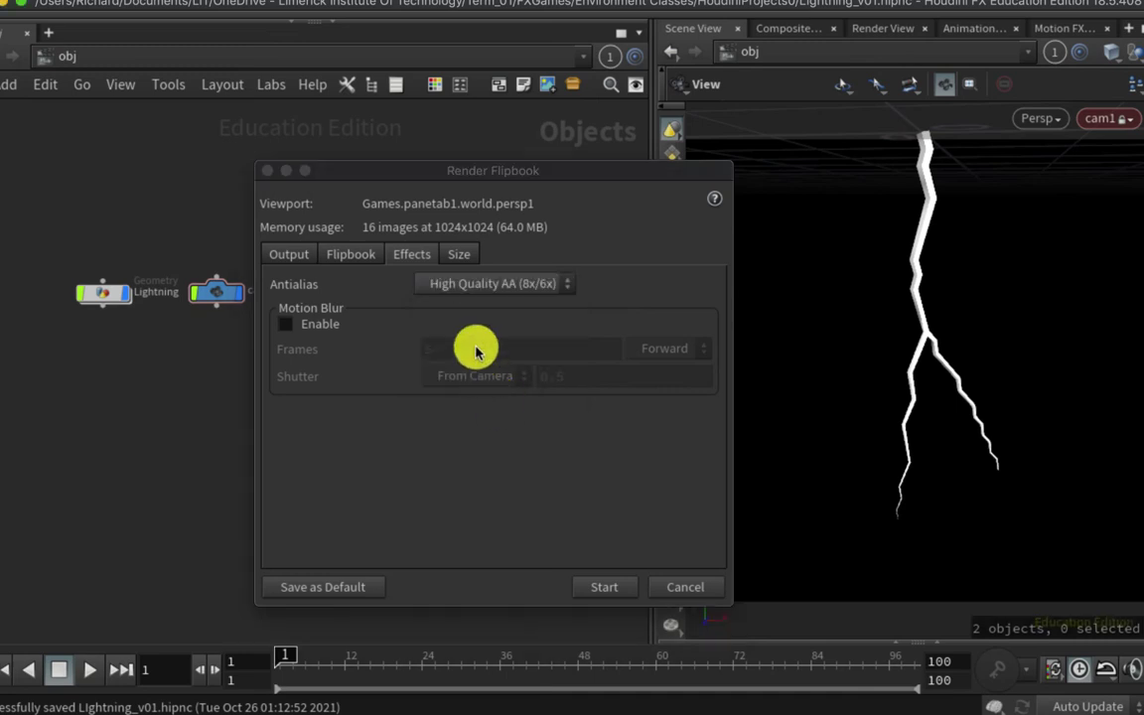
{"action": "left_click", "coordinate": [462, 253]}
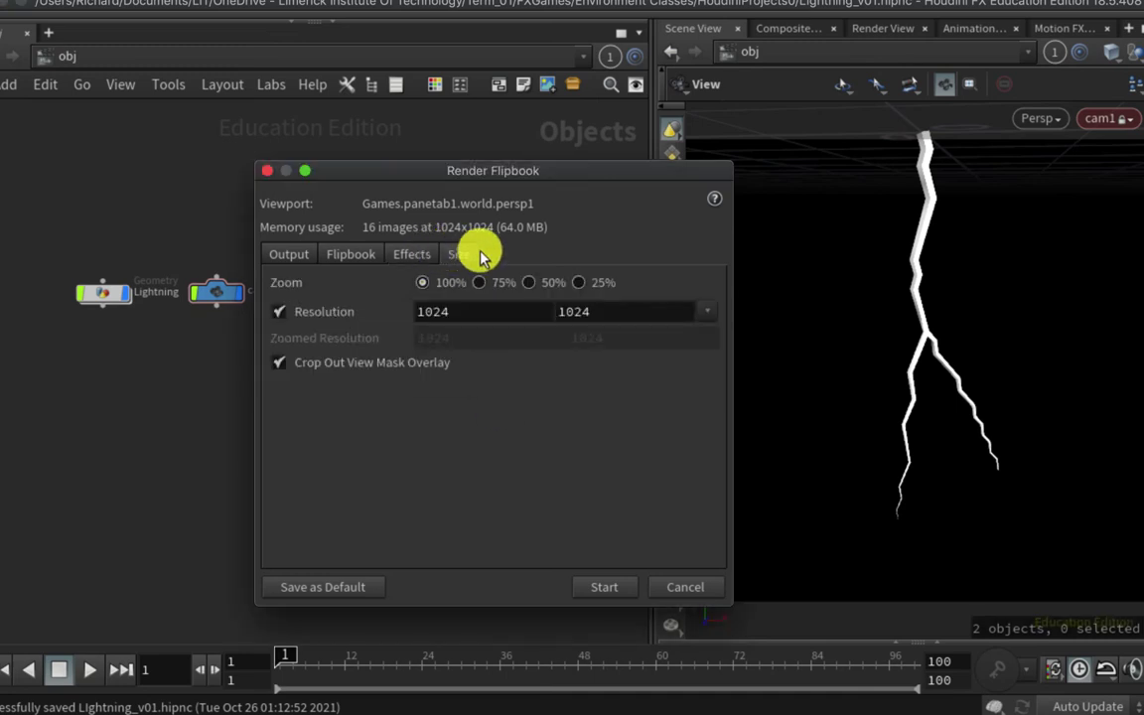
{"action": "left_click", "coordinate": [710, 312]}
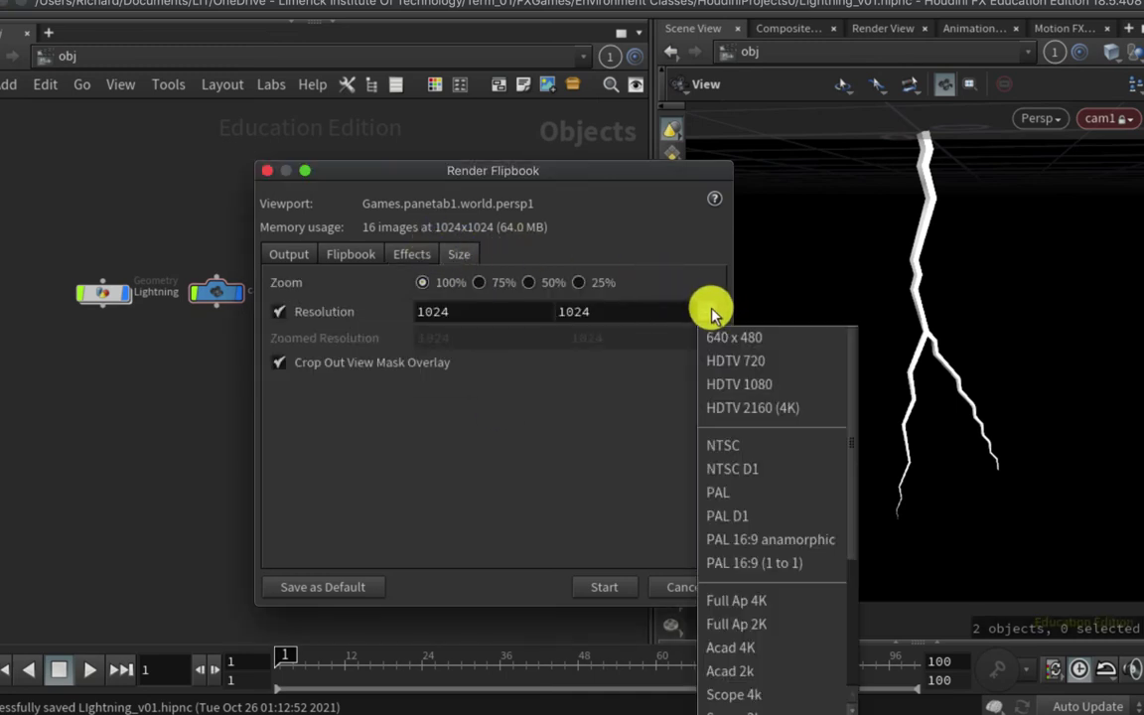
{"action": "scroll", "coordinate": [766, 621], "scroll_direction": "down", "scroll_amount": 3}
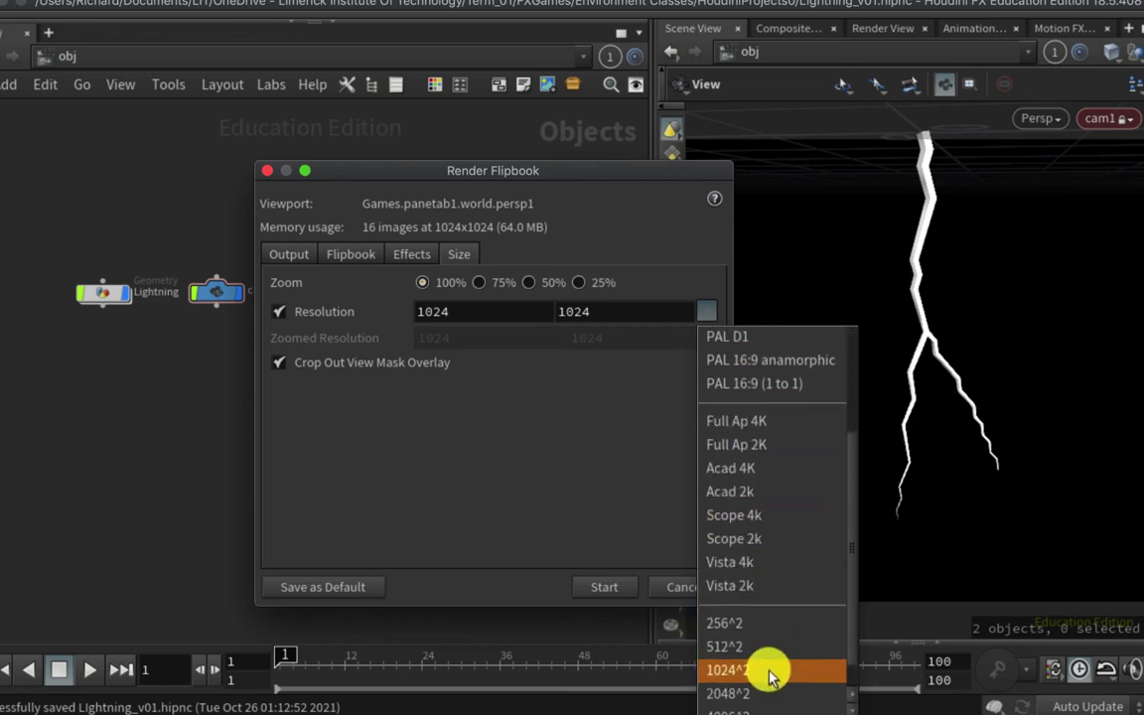
{"action": "left_click", "coordinate": [772, 673]}
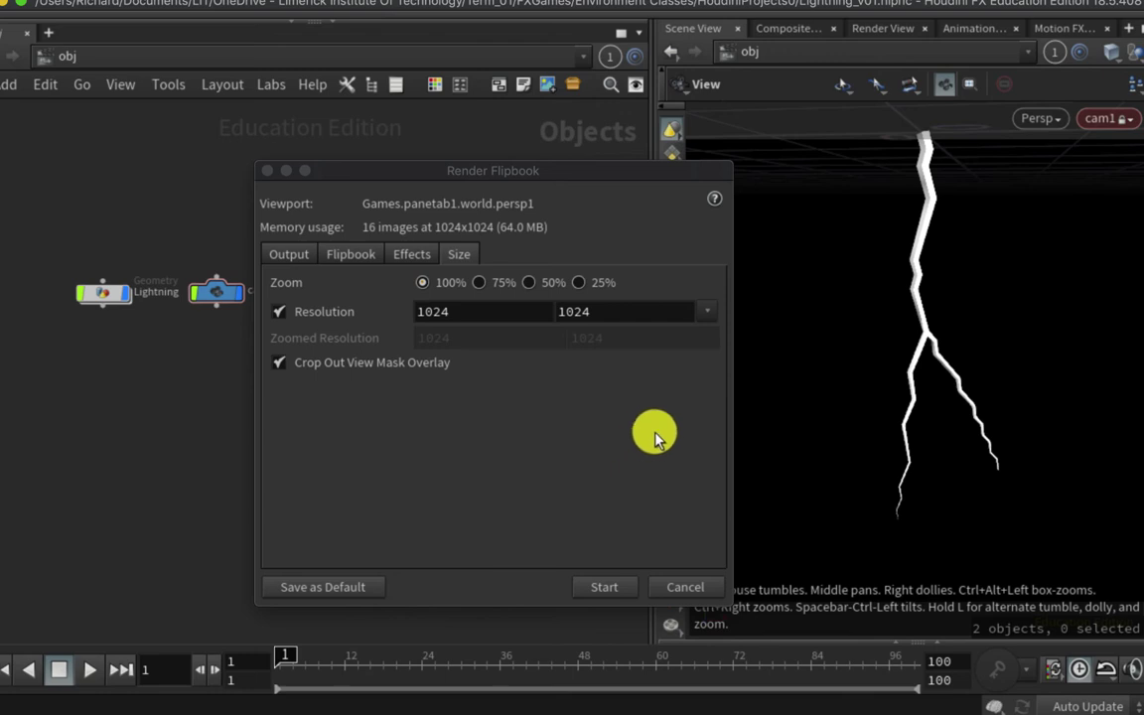
Start the flipbook so MPlay renders lightning frames 1–16
{"action": "left_click", "coordinate": [603, 591]}
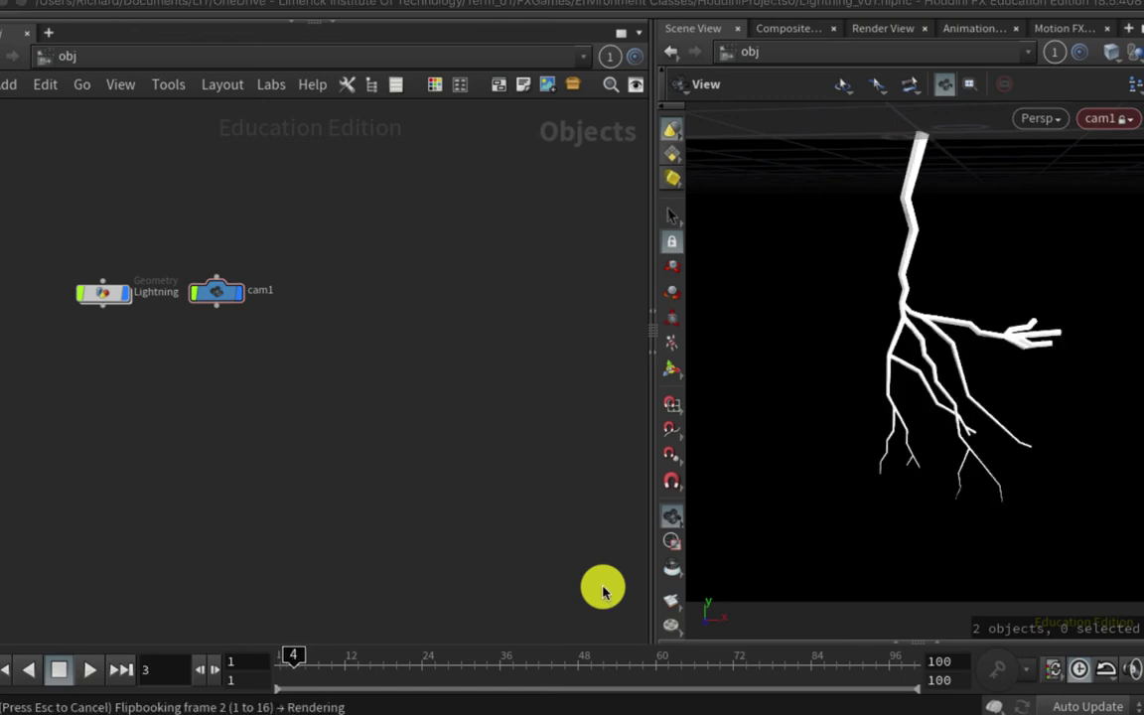
{"action": "scroll", "coordinate": [567, 486], "scroll_direction": "down", "scroll_amount": 3}
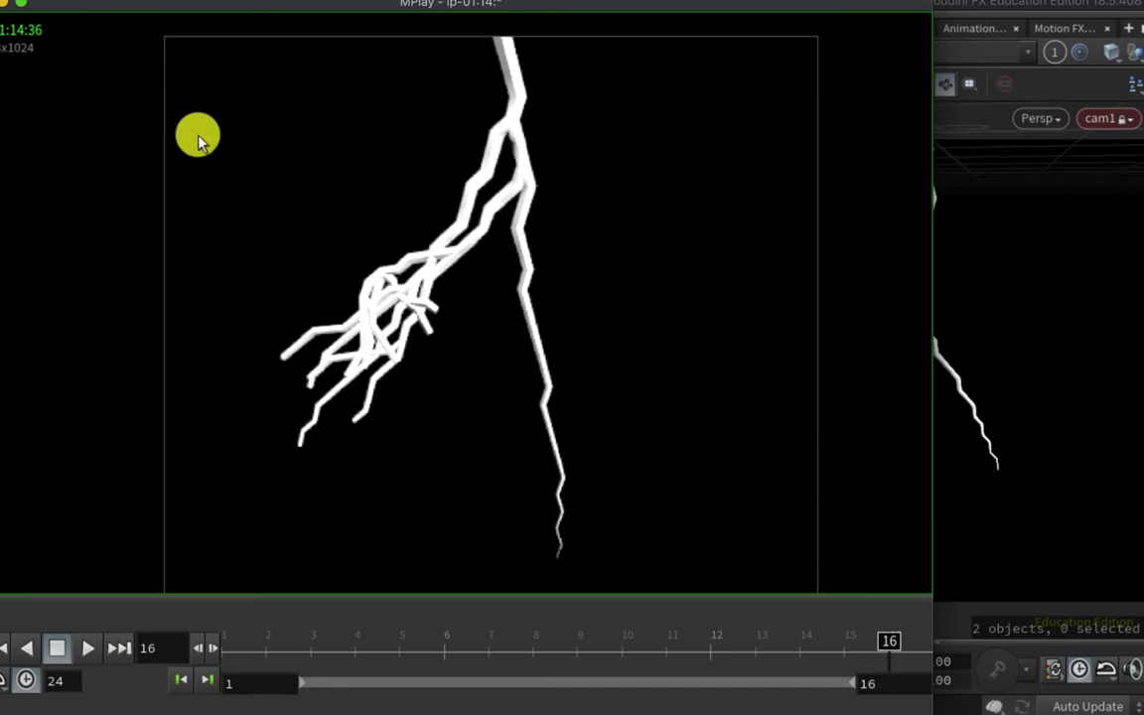
Save the MPlay sequence to the render folder as Lightning_v01.$F4.png
{"action": "right_click", "coordinate": [264, 171]}
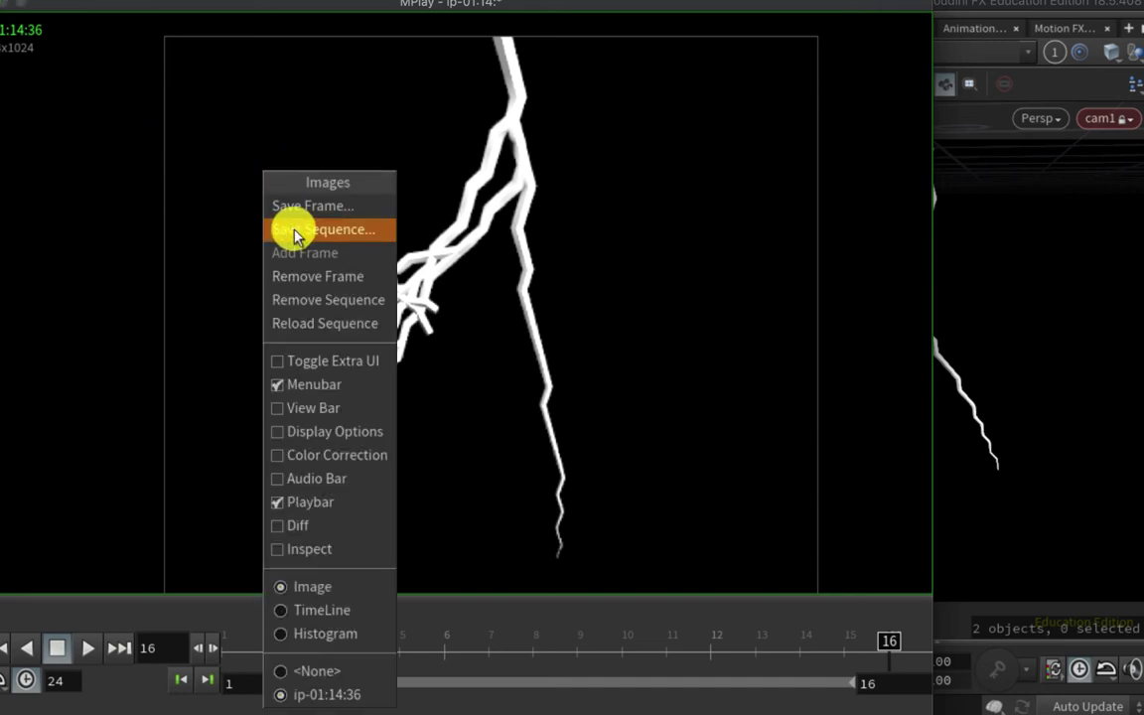
{"action": "left_click", "coordinate": [295, 230]}
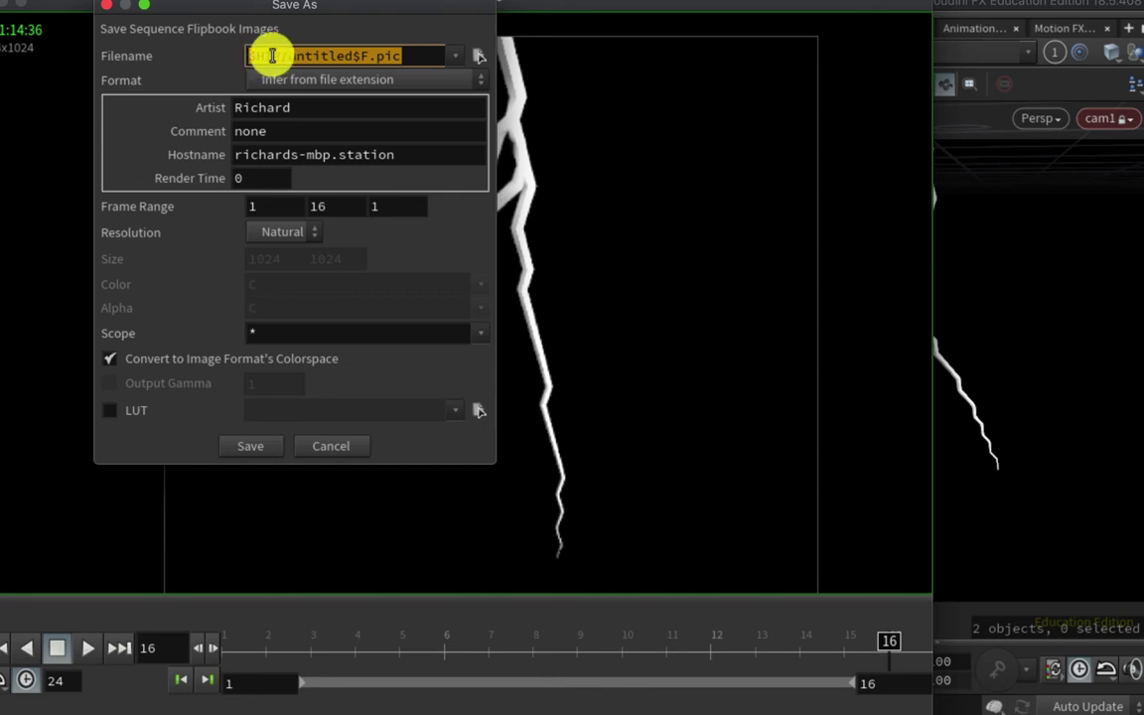
{"action": "left_click", "coordinate": [472, 58]}
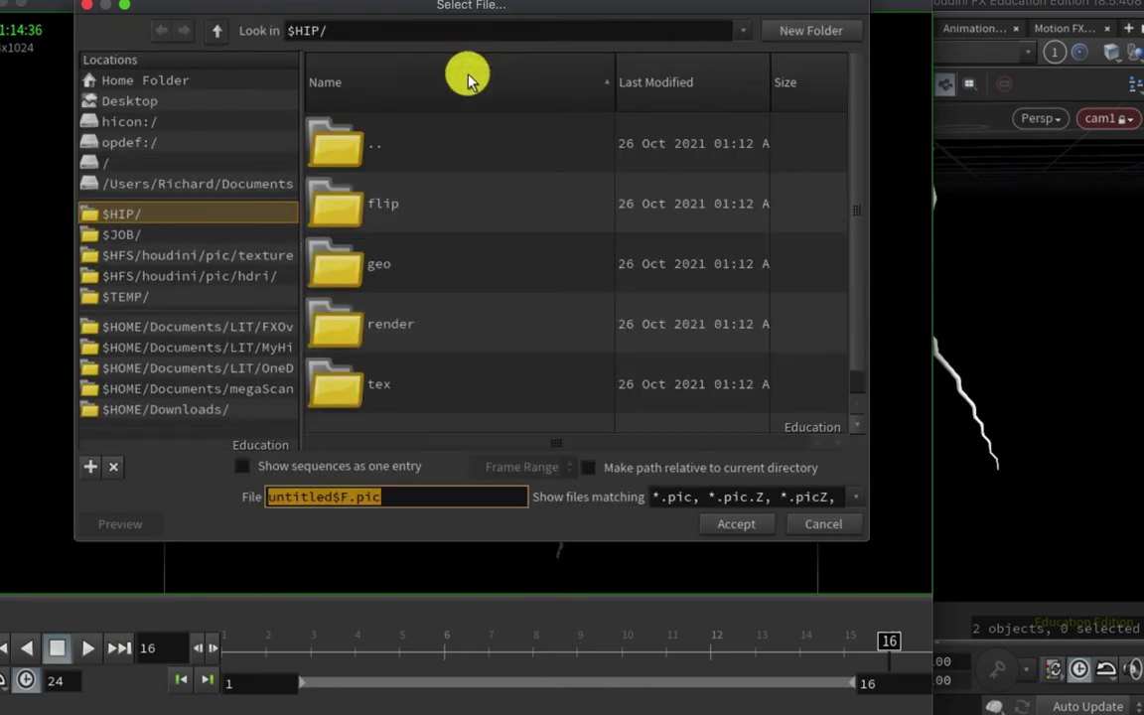
{"action": "double_click", "coordinate": [414, 304]}
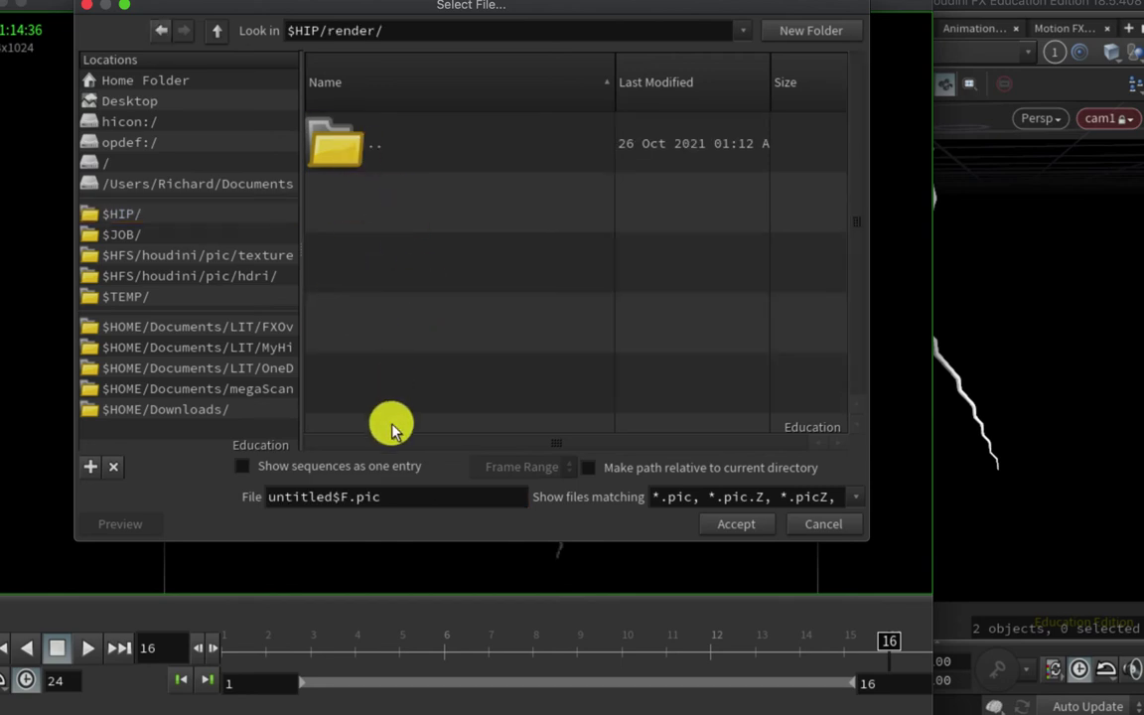
{"action": "double_click", "coordinate": [318, 496]}
{"action": "type", "text": "Lightning_v01.$F4.png"}
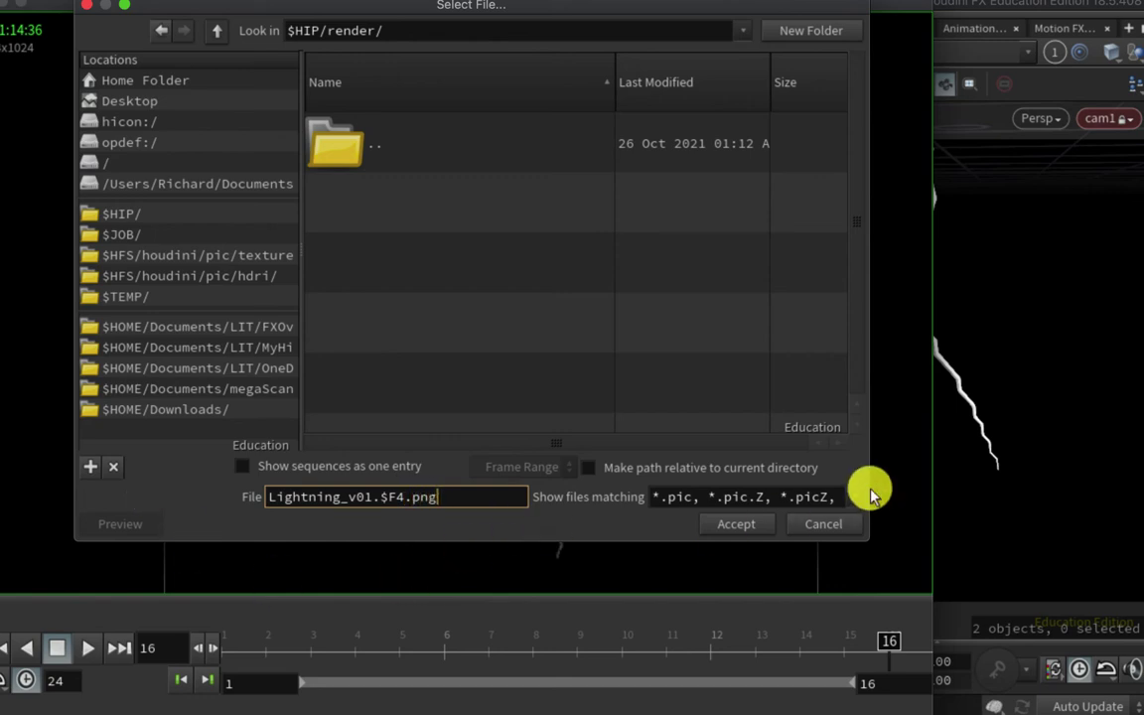
{"action": "left_click", "coordinate": [722, 526]}
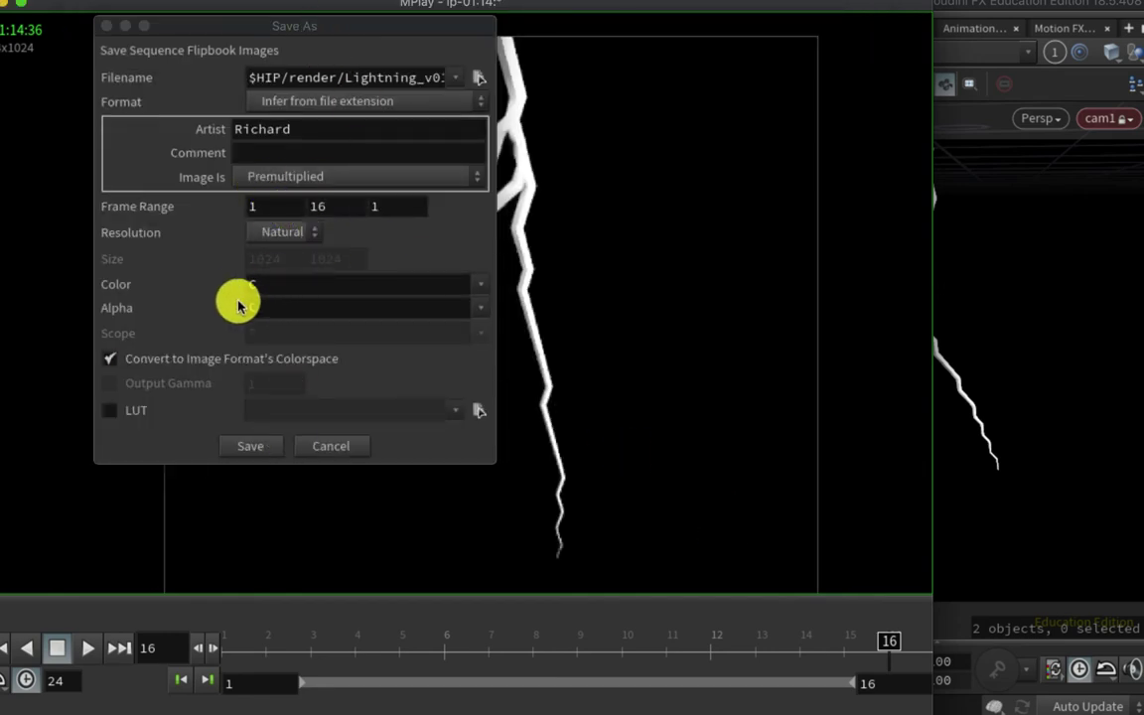
{"action": "left_click", "coordinate": [245, 454]}
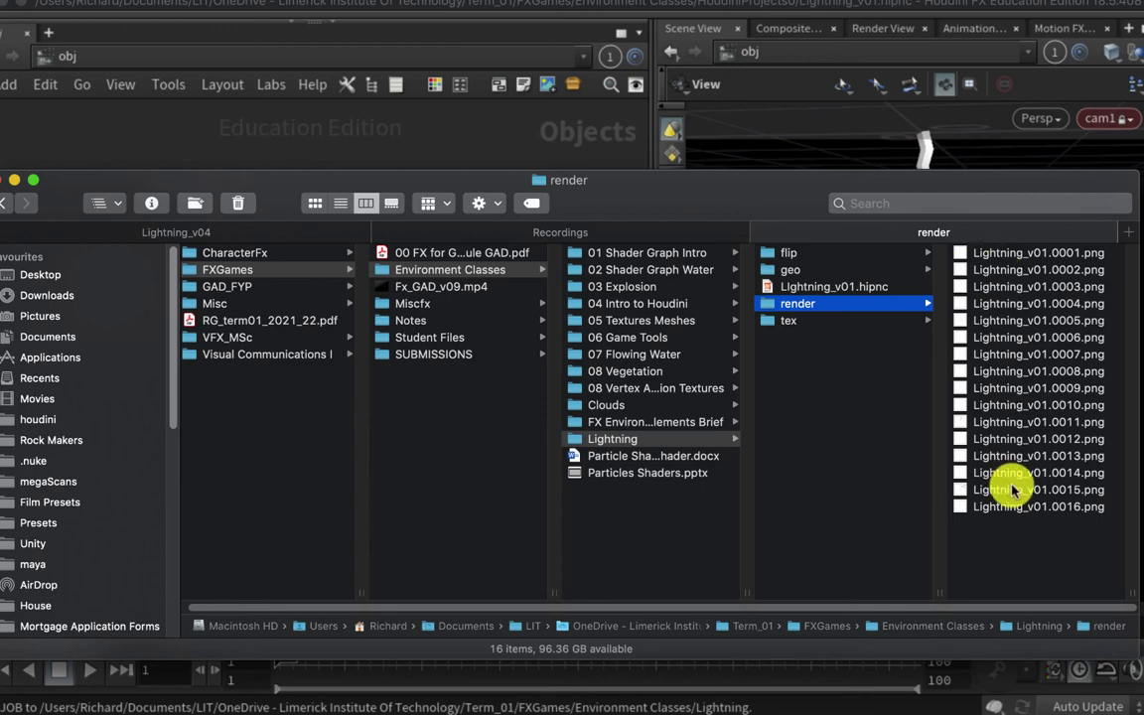
Quick Look through the saved Lightning_v01 PNG frames, starting at Lightning_v01.0001.png
{"action": "left_click", "coordinate": [1000, 256]}
{"action": "key", "text": "space"}
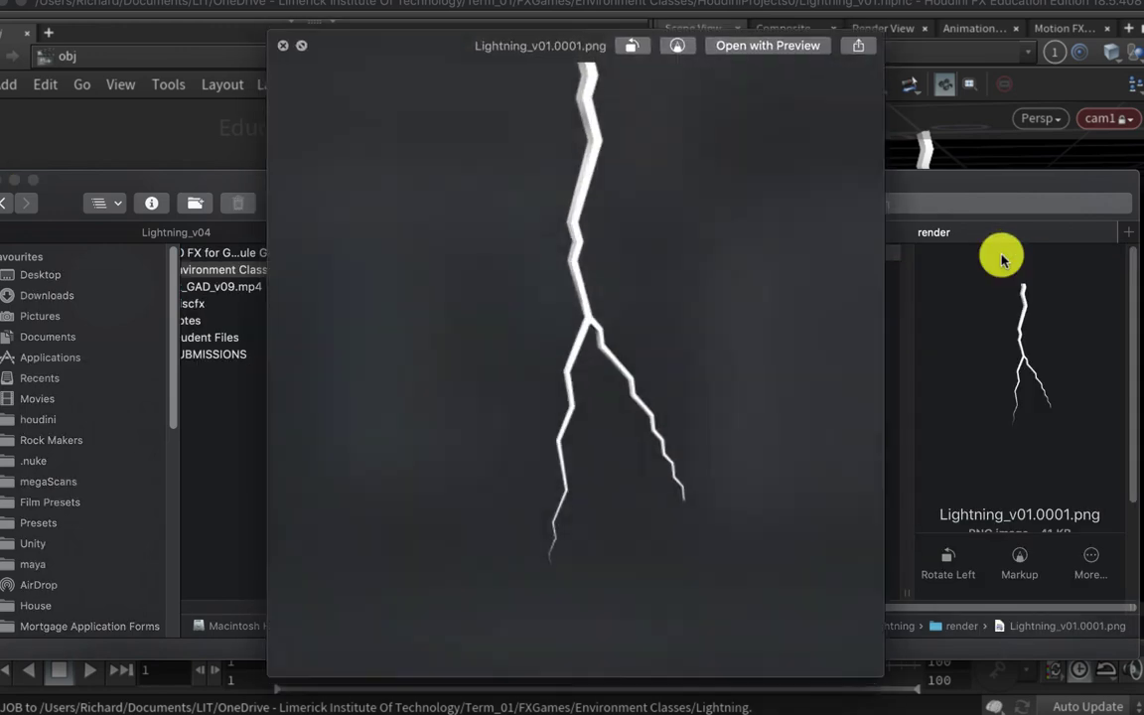
{"action": "key", "text": "Down"}
{"action": "key", "text": "Down"}
{"action": "key", "text": "Down"}
{"action": "key", "text": "Down"}
{"action": "key", "text": "Down"}
{"action": "key", "text": "Down"}
{"action": "key", "text": "Down"}
{"action": "key", "text": "Down"}
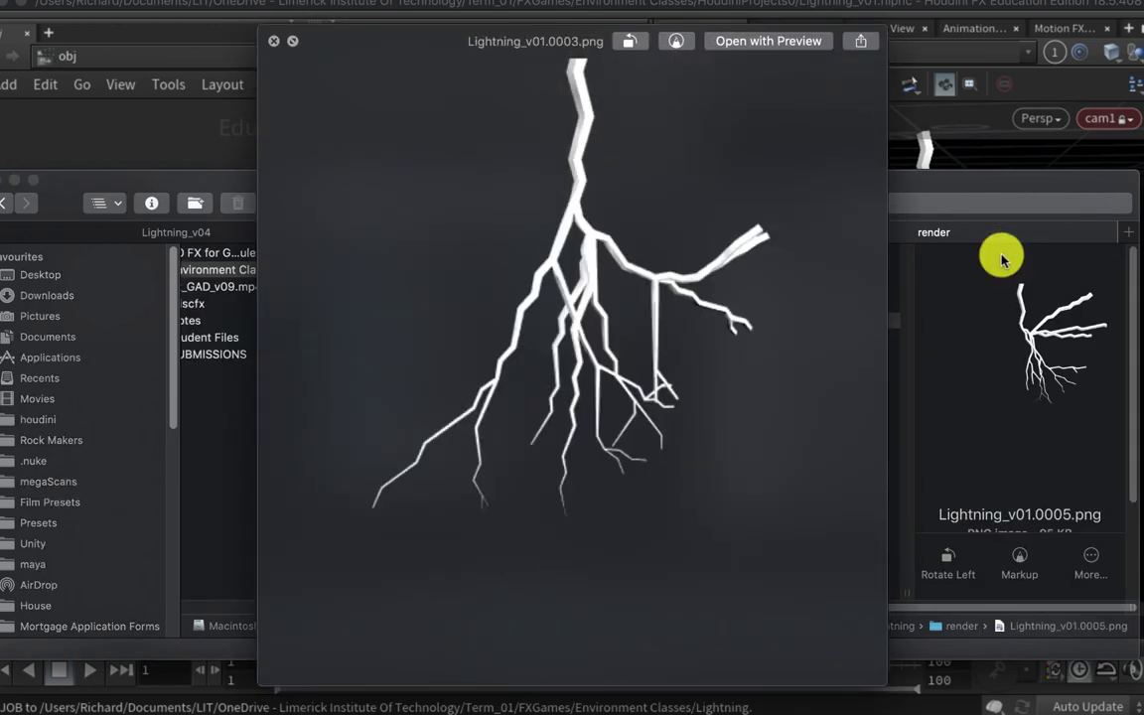
{"action": "key", "text": "Down"}
{"action": "key", "text": "Down"}
{"action": "key", "text": "Down"}
{"action": "key", "text": "Down"}
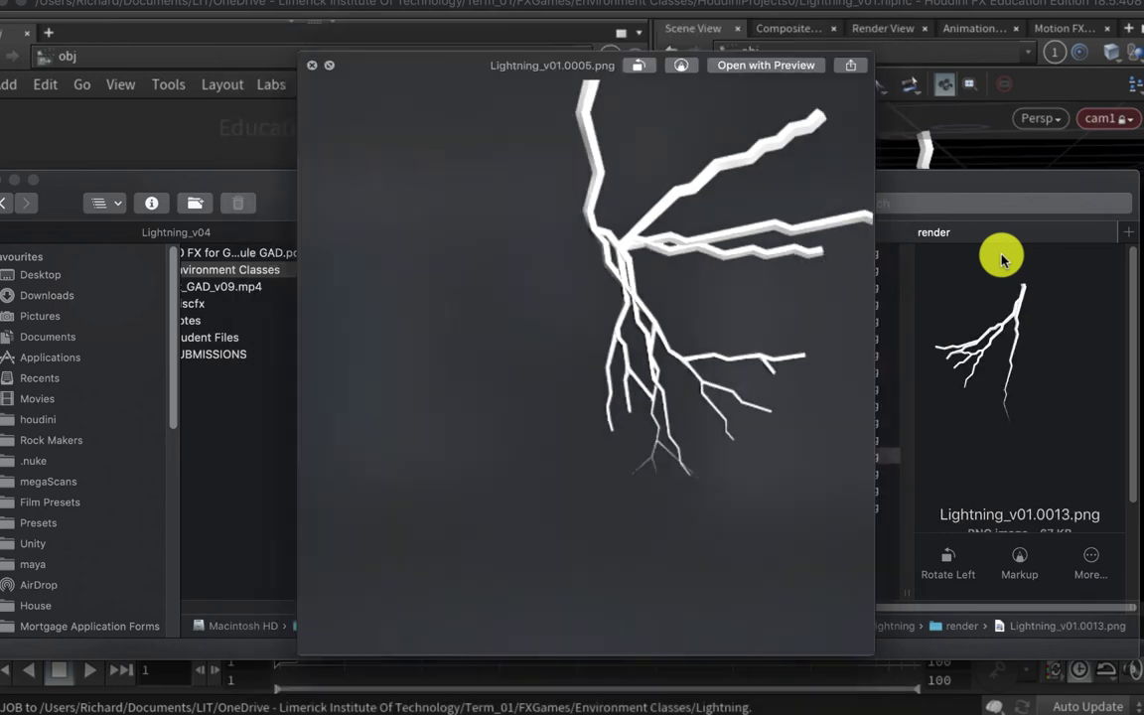
{"action": "key", "text": "space"}
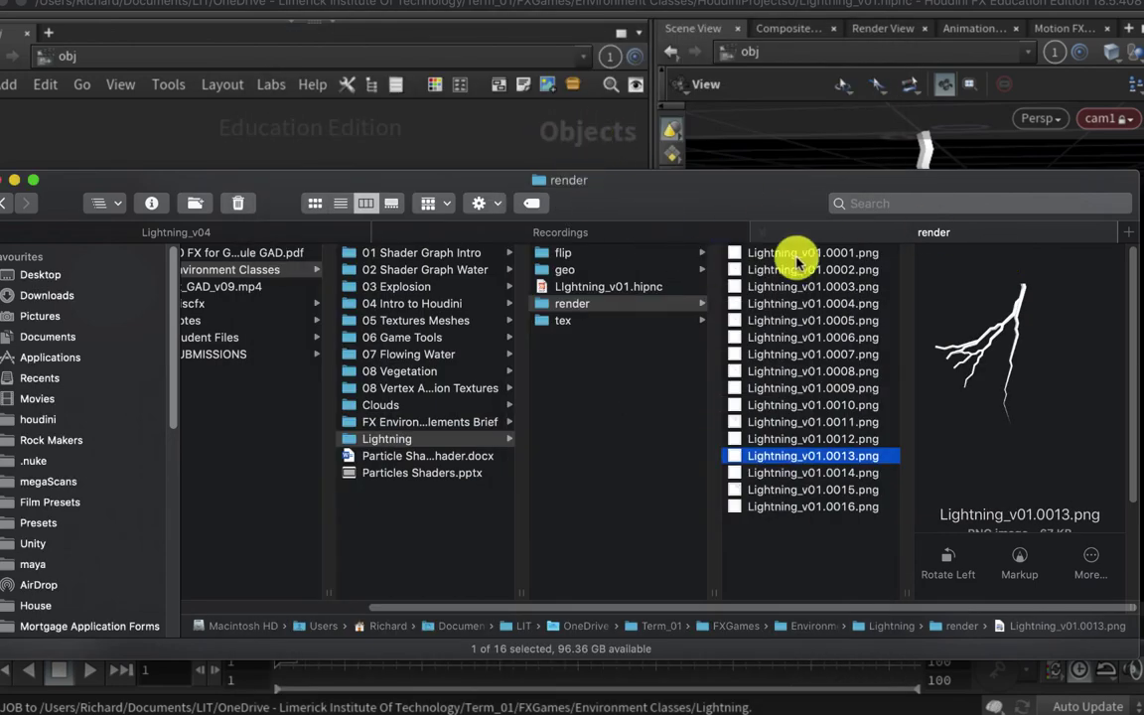
Inside the Lightning geometry network, add a COP2 network cop2net1 and enter it
{"action": "left_click", "coordinate": [486, 135]}
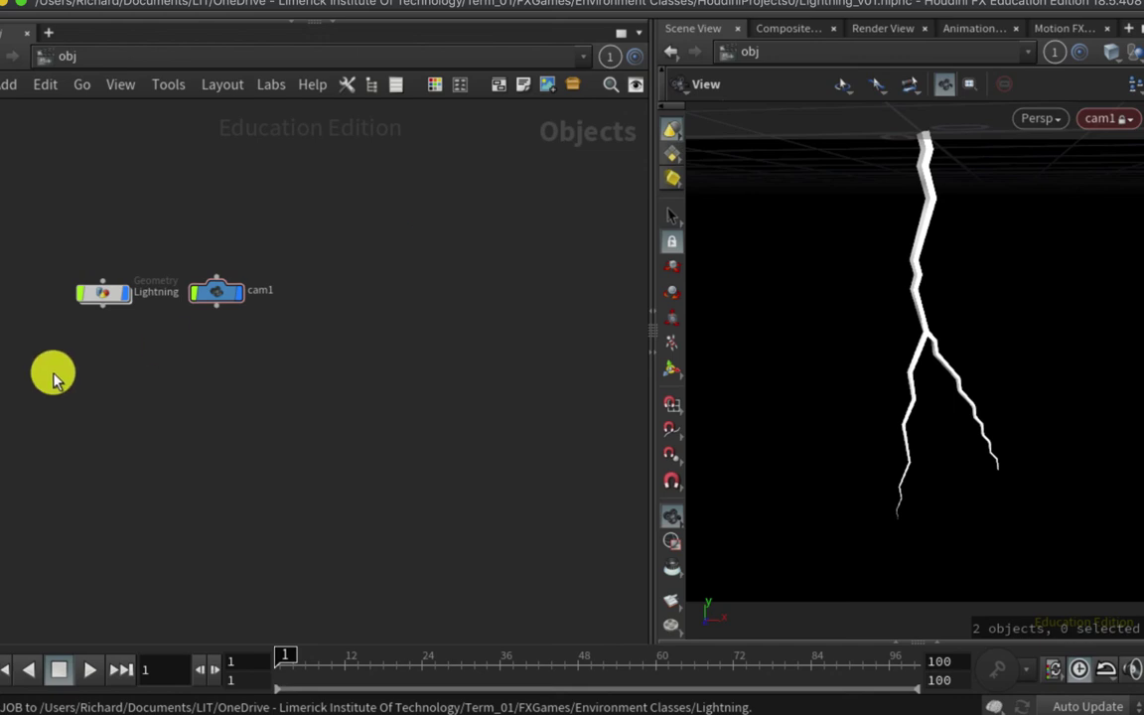
{"action": "mouse_move", "coordinate": [99, 296]}
{"action": "left_mouse_down"}
{"action": "mouse_move", "coordinate": [100, 262]}
{"action": "mouse_move", "coordinate": [98, 293]}
{"action": "left_mouse_up"}
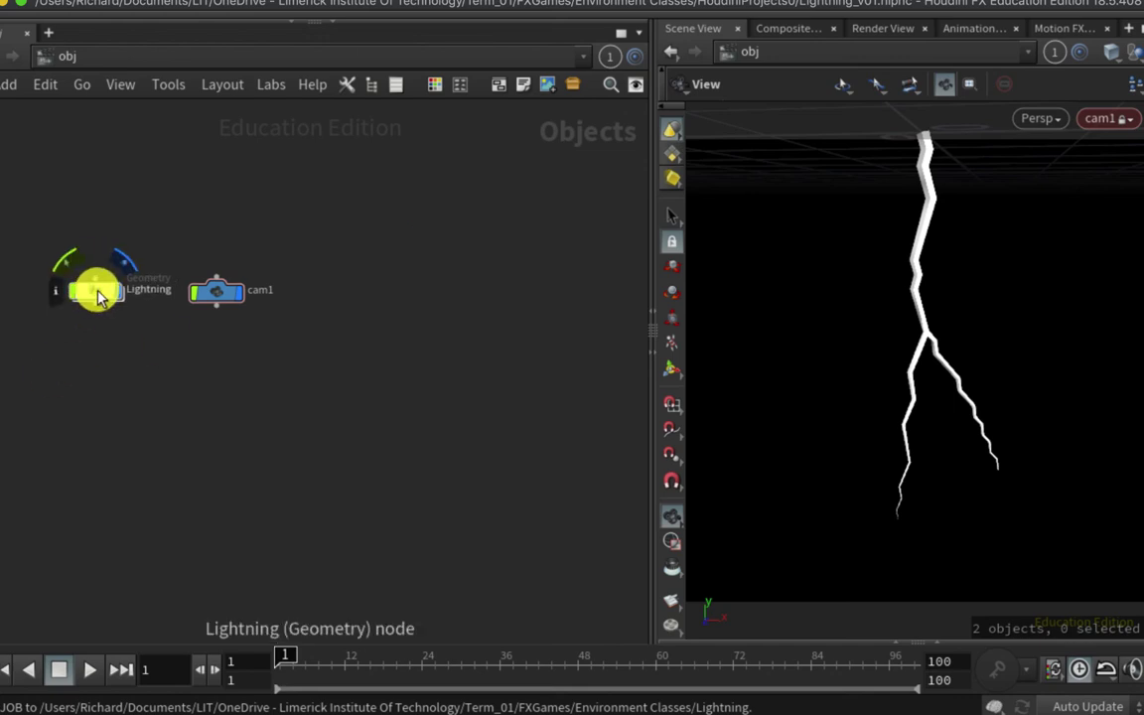
{"action": "double_click", "coordinate": [98, 294]}
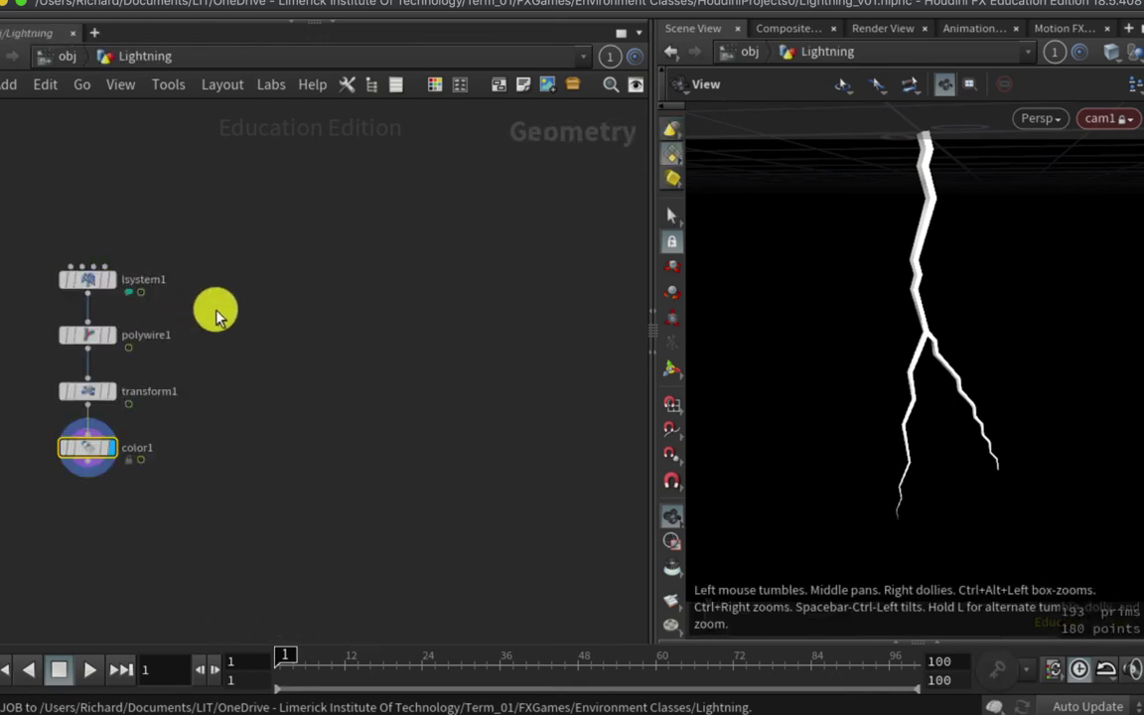
{"action": "key", "text": "Tab"}
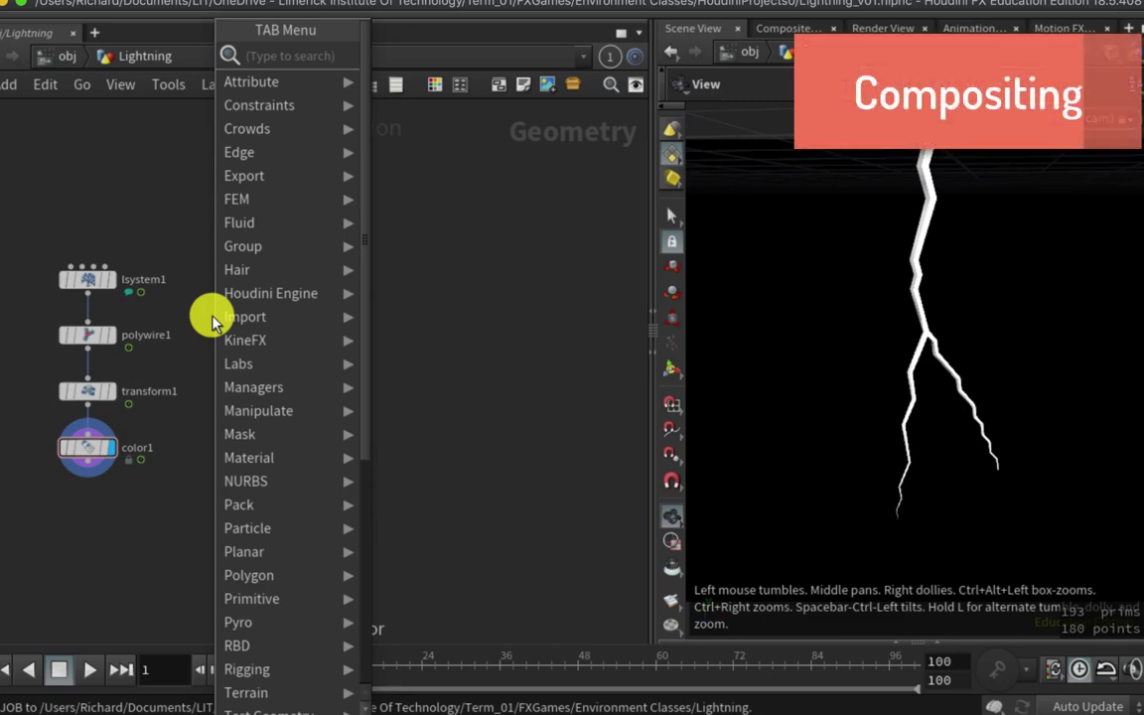
{"action": "type", "text": "cop"}
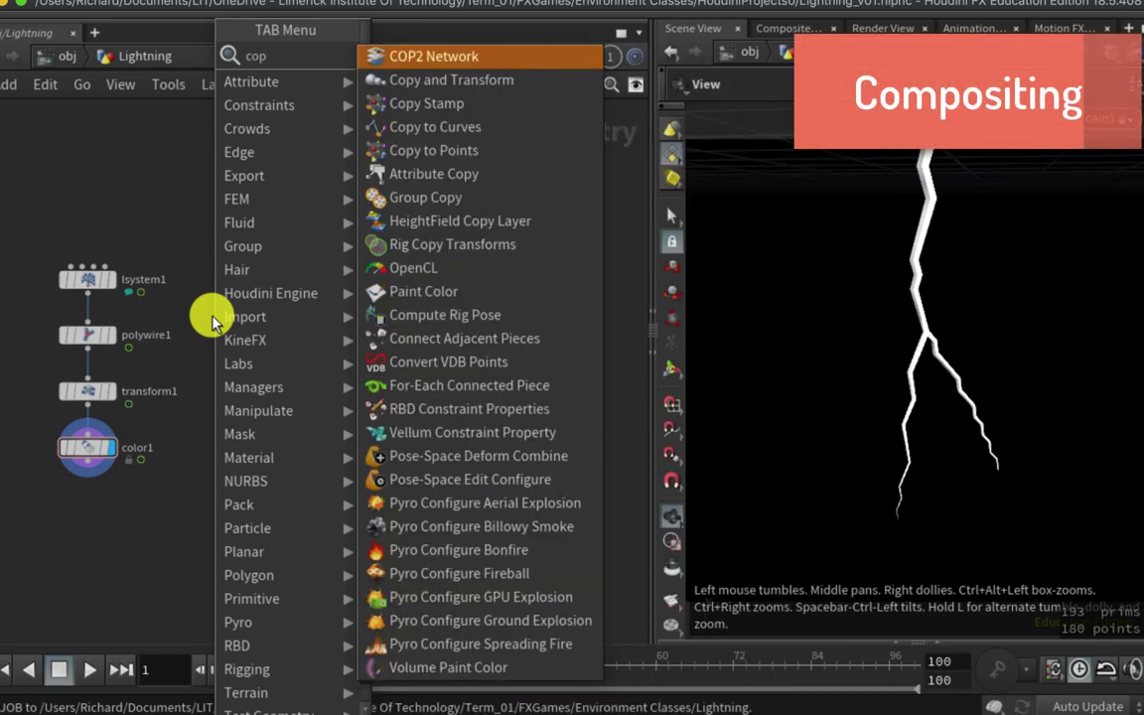
{"action": "key", "text": "Return"}
{"action": "left_click", "coordinate": [212, 319]}
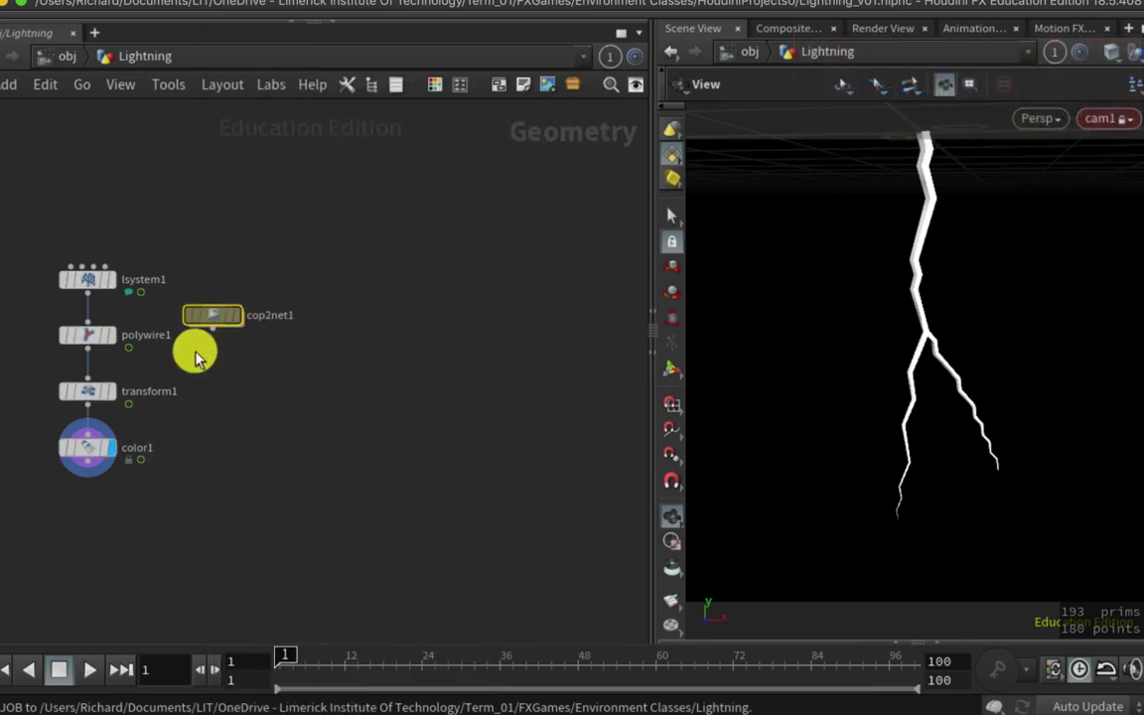
{"action": "double_click", "coordinate": [211, 318]}
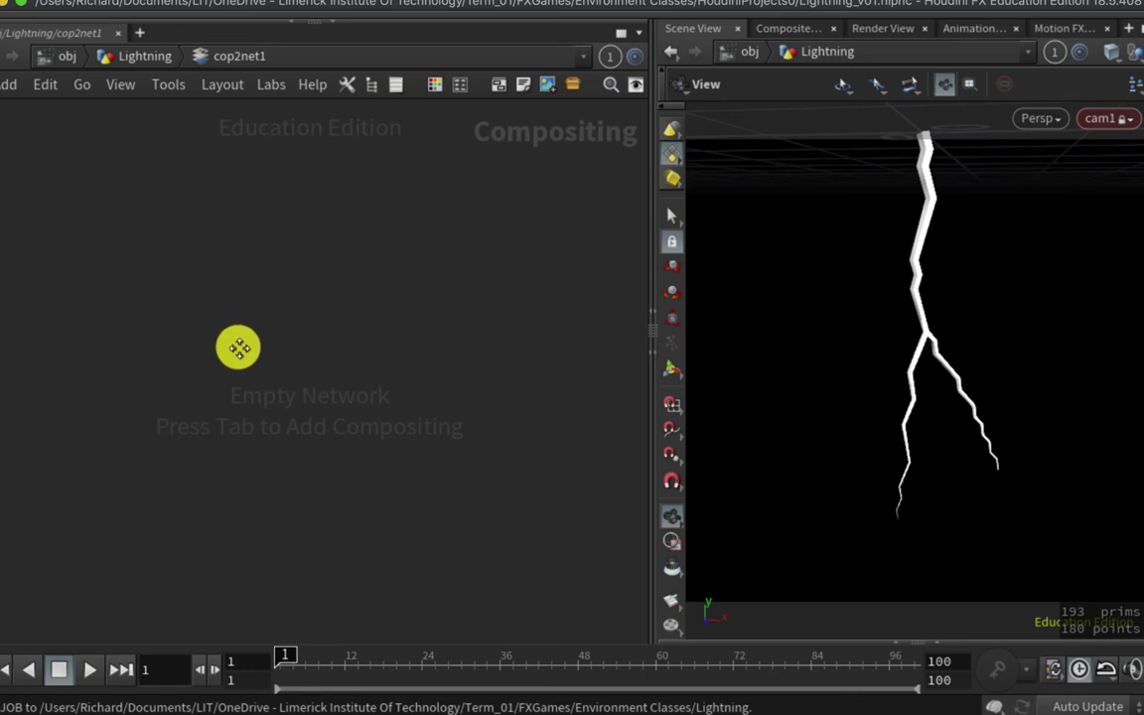
Add a File COP loading the Lightning_v01.$F4.png sequence from the render folder
{"action": "key", "text": "Tab"}
{"action": "type", "text": "flo"}
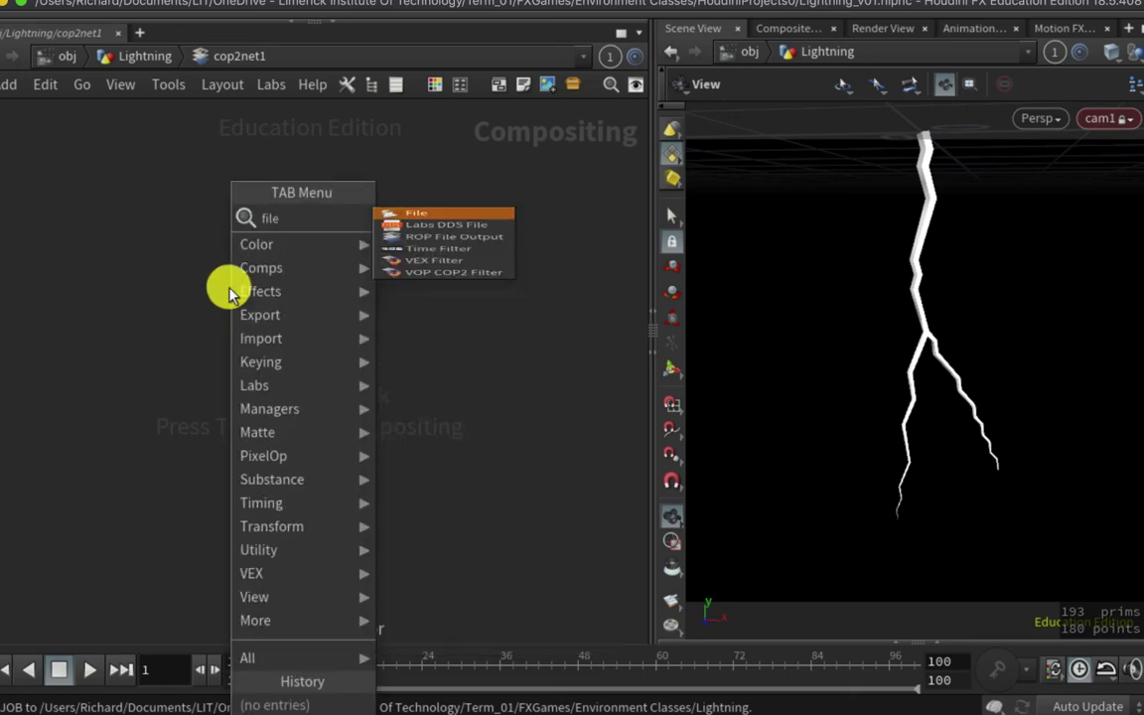
{"action": "key", "text": "Escape"}
{"action": "left_click", "coordinate": [228, 293]}
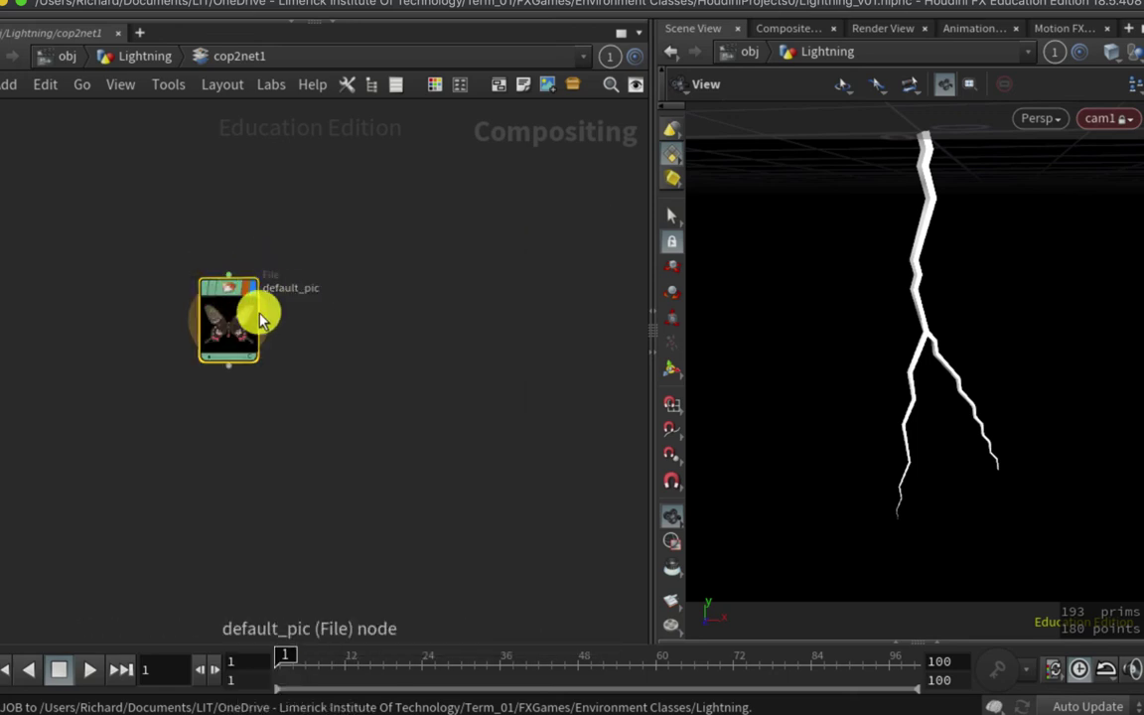
{"action": "key", "text": "p"}
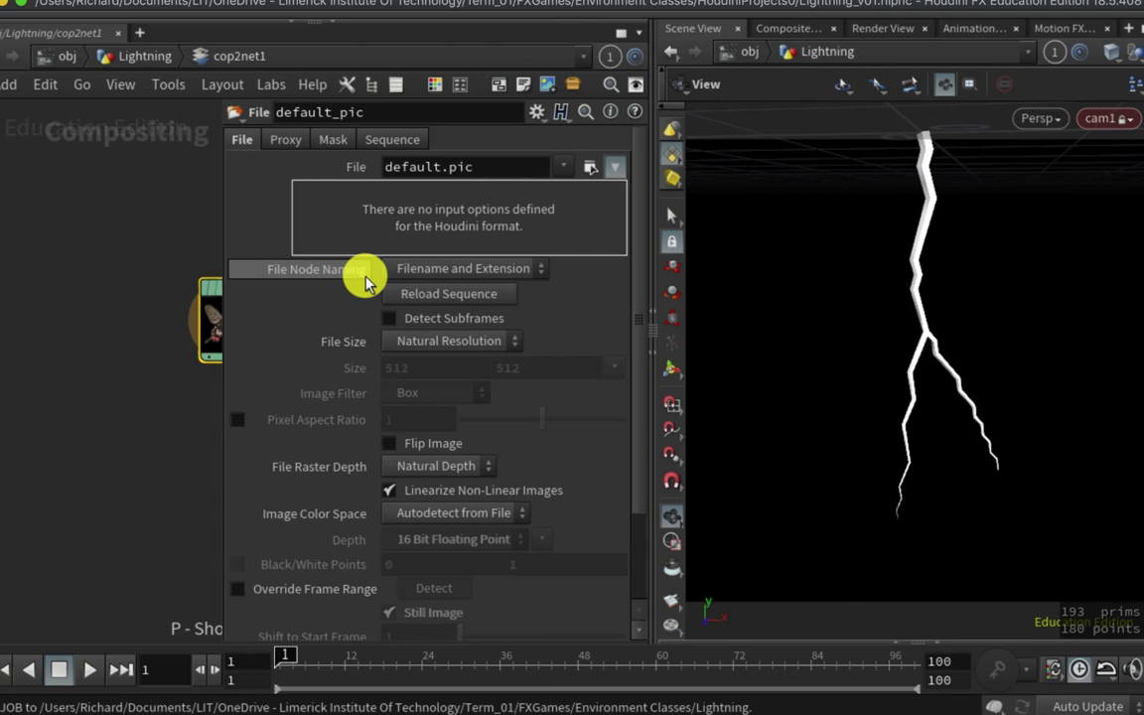
{"action": "left_click", "coordinate": [590, 166]}
{"action": "scroll", "coordinate": [374, 251], "scroll_direction": "down", "scroll_amount": 1}
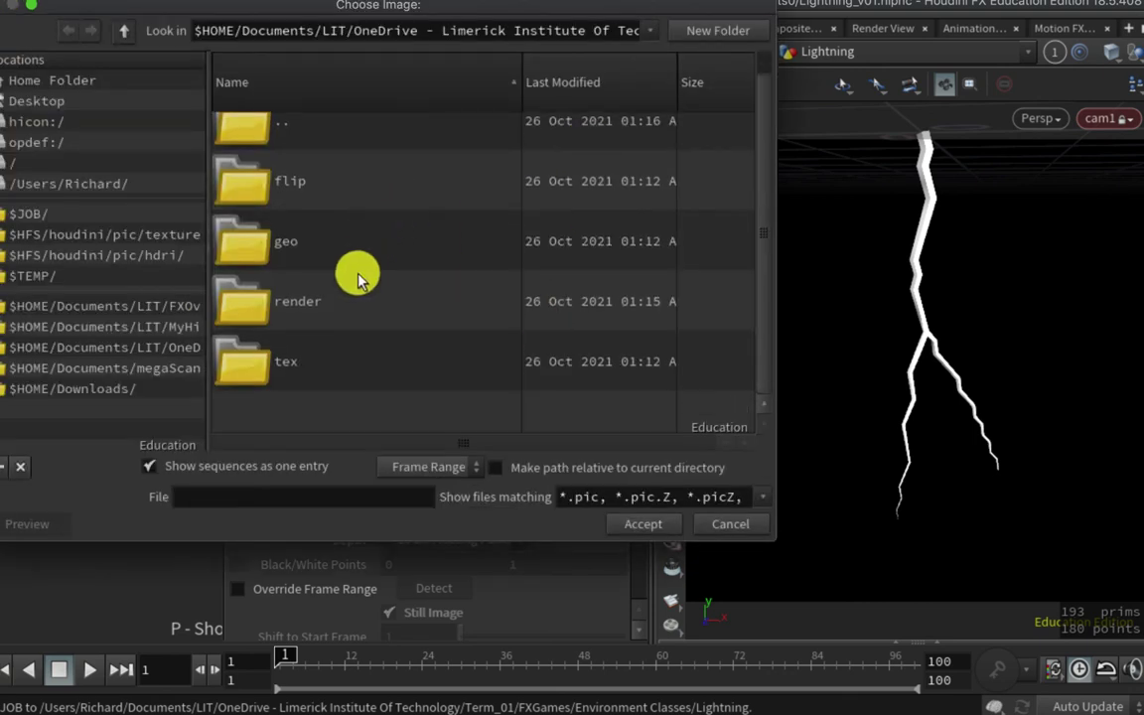
{"action": "double_click", "coordinate": [353, 275]}
{"action": "left_click", "coordinate": [359, 219]}
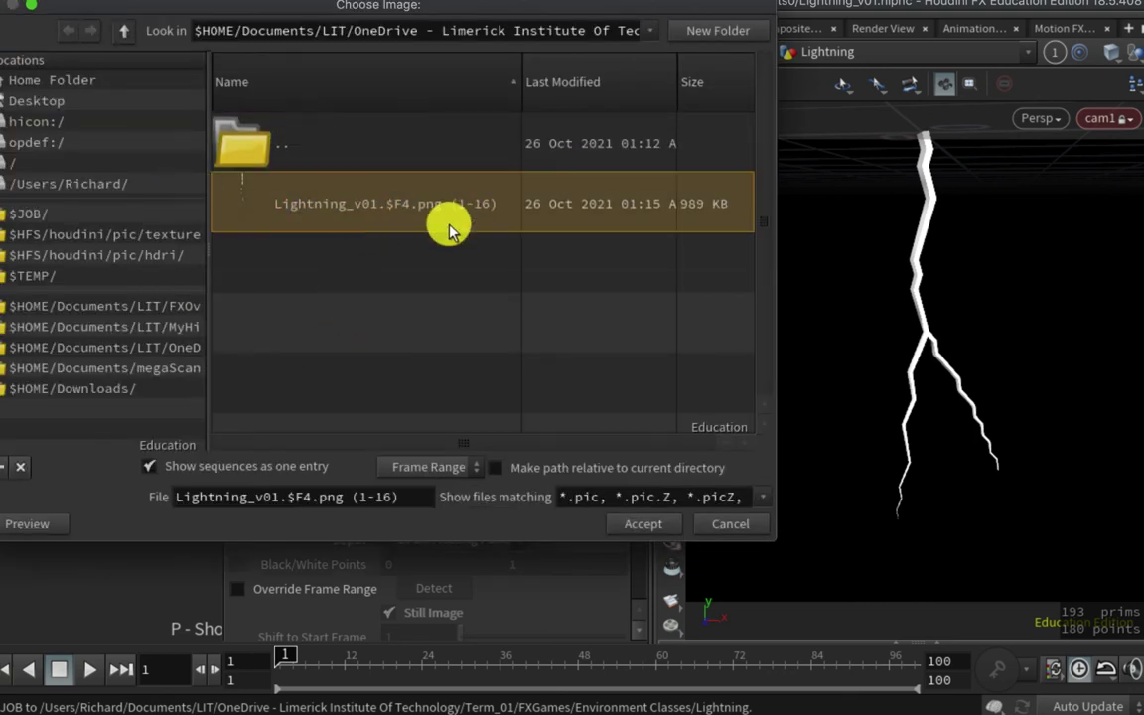
{"action": "left_click", "coordinate": [628, 526]}
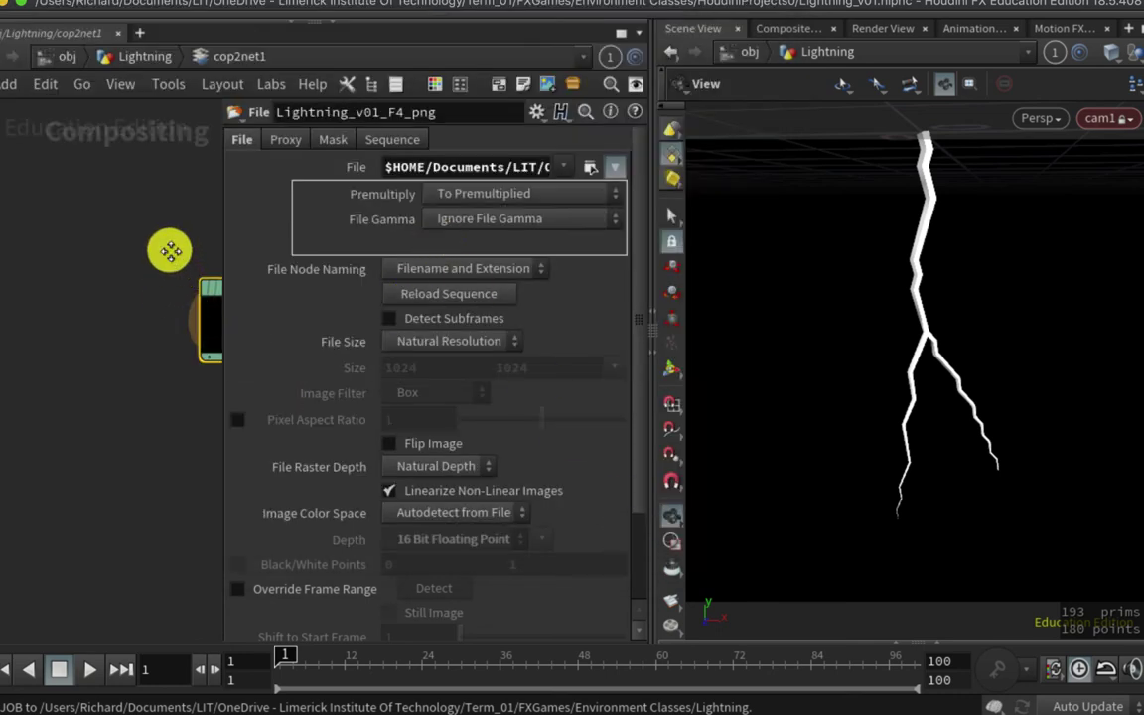
{"action": "middle_click_drag", "start_coordinate": [166, 247], "coordinate": [44, 209]}
{"action": "scroll", "coordinate": [199, 239], "scroll_direction": "up", "scroll_amount": 2}
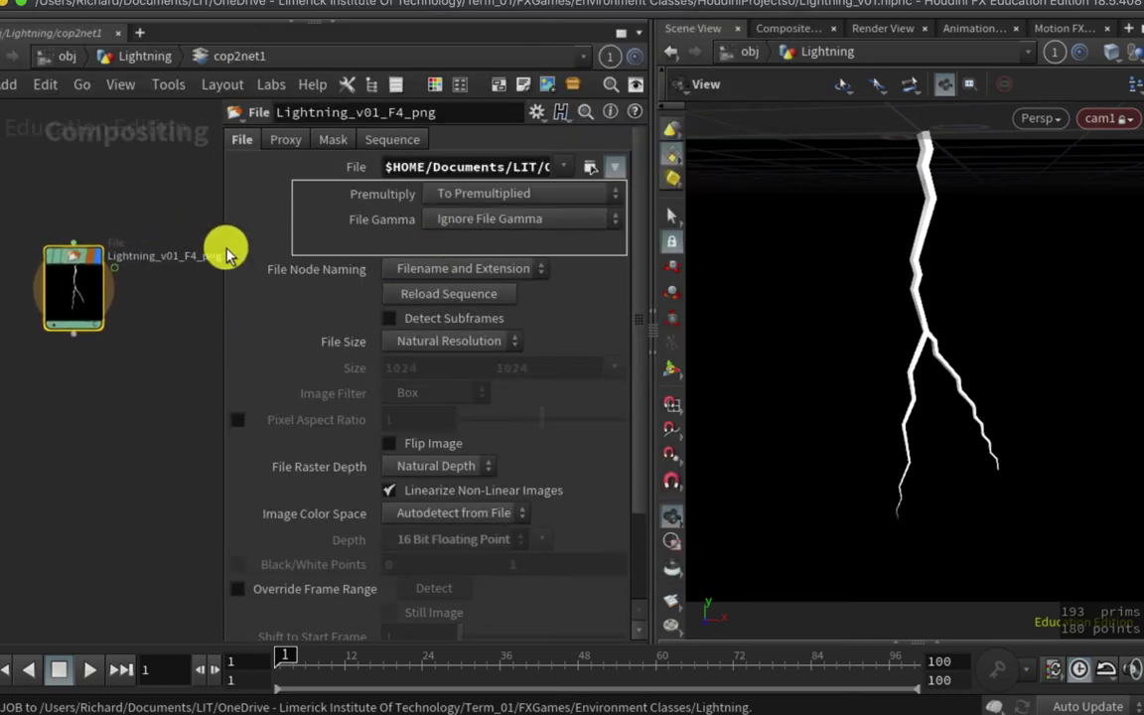
{"action": "left_click_drag", "start_coordinate": [219, 251], "coordinate": [249, 251]}
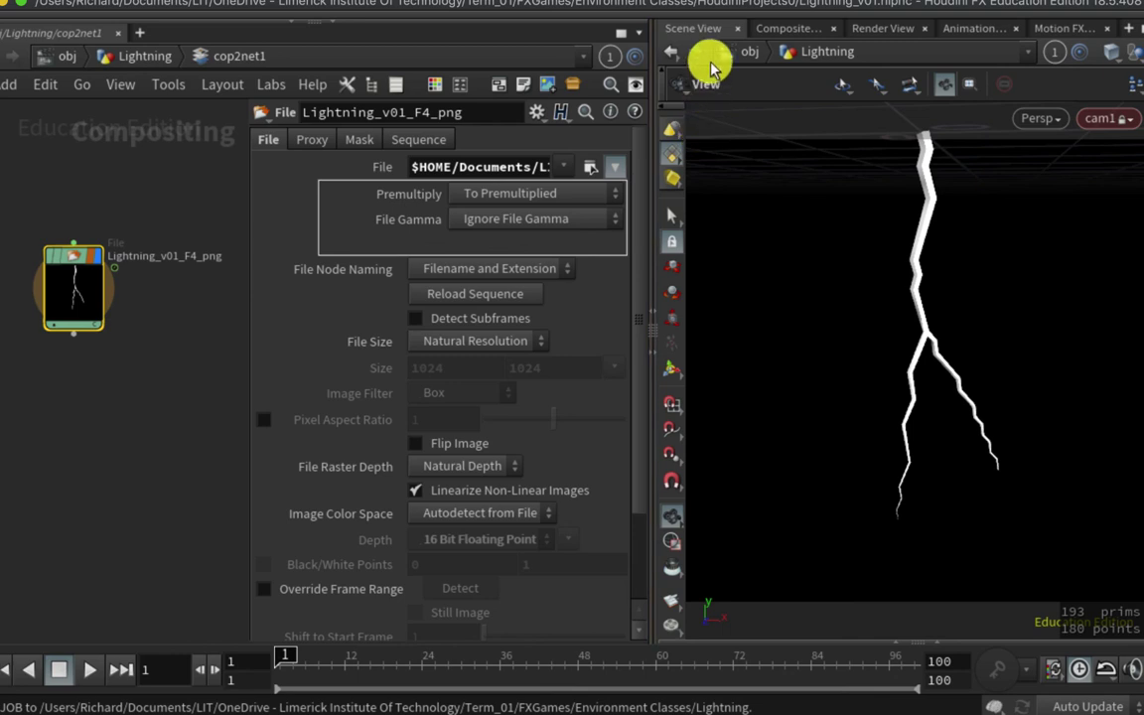
Switch the viewer to Composite View and scrub the timeline through the lightning frames
{"action": "left_click", "coordinate": [790, 30]}
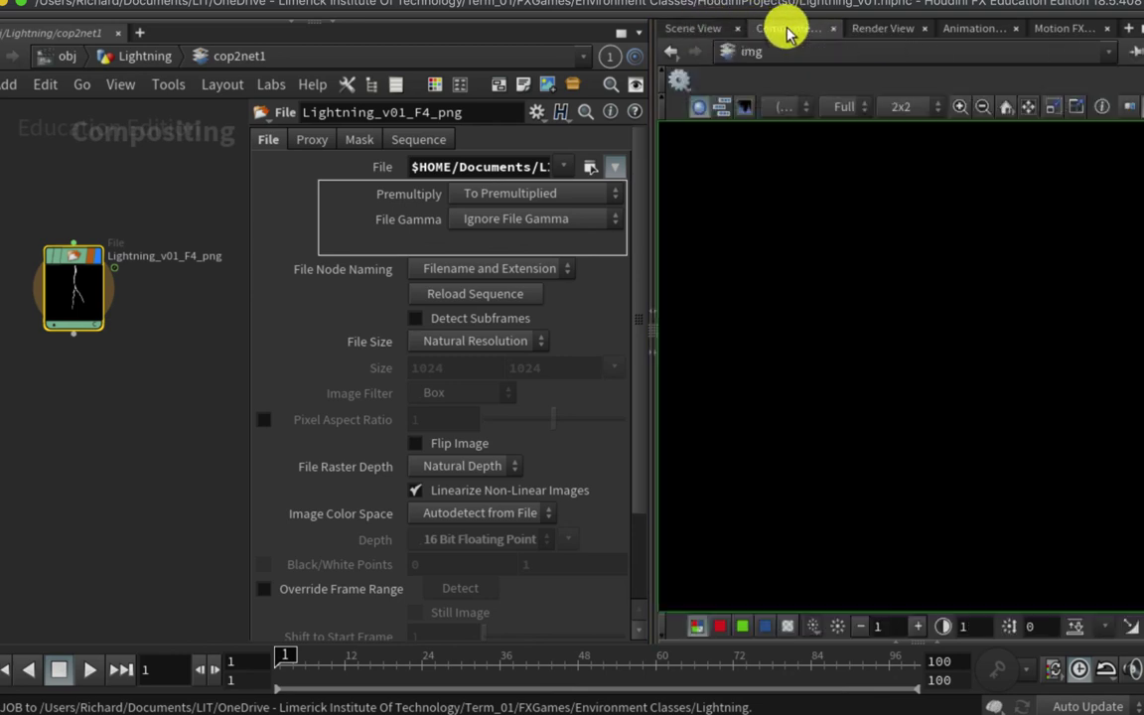
{"action": "right_click", "coordinate": [789, 33]}
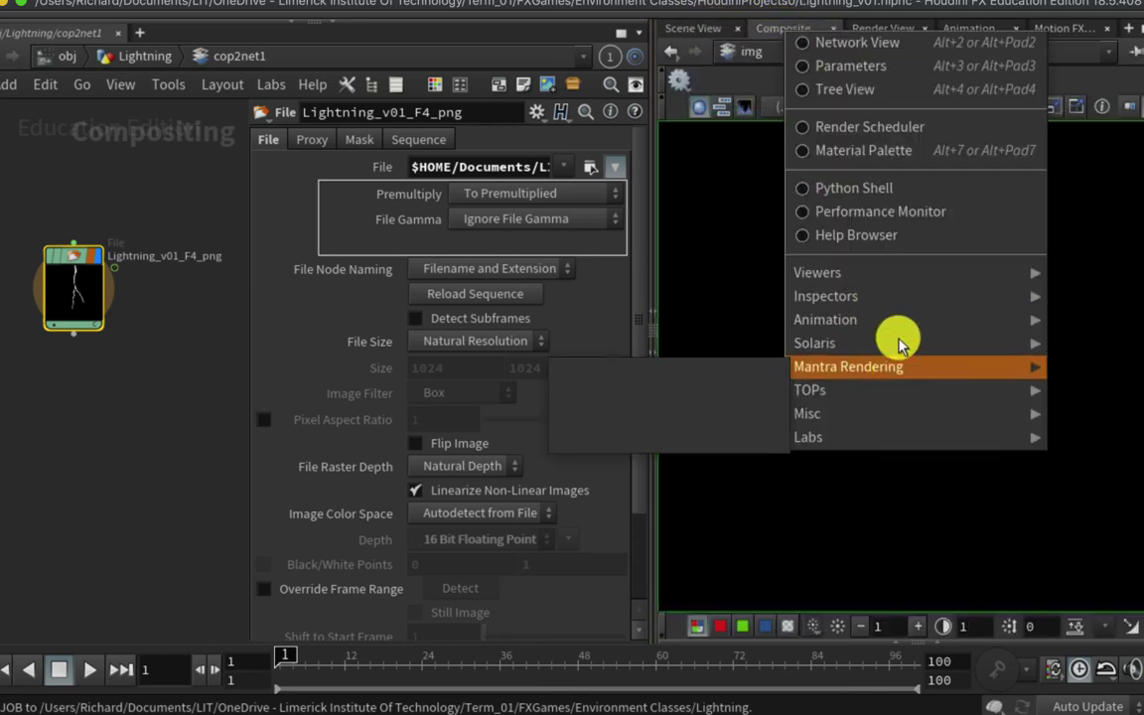
{"action": "mouse_move", "coordinate": [907, 271]}
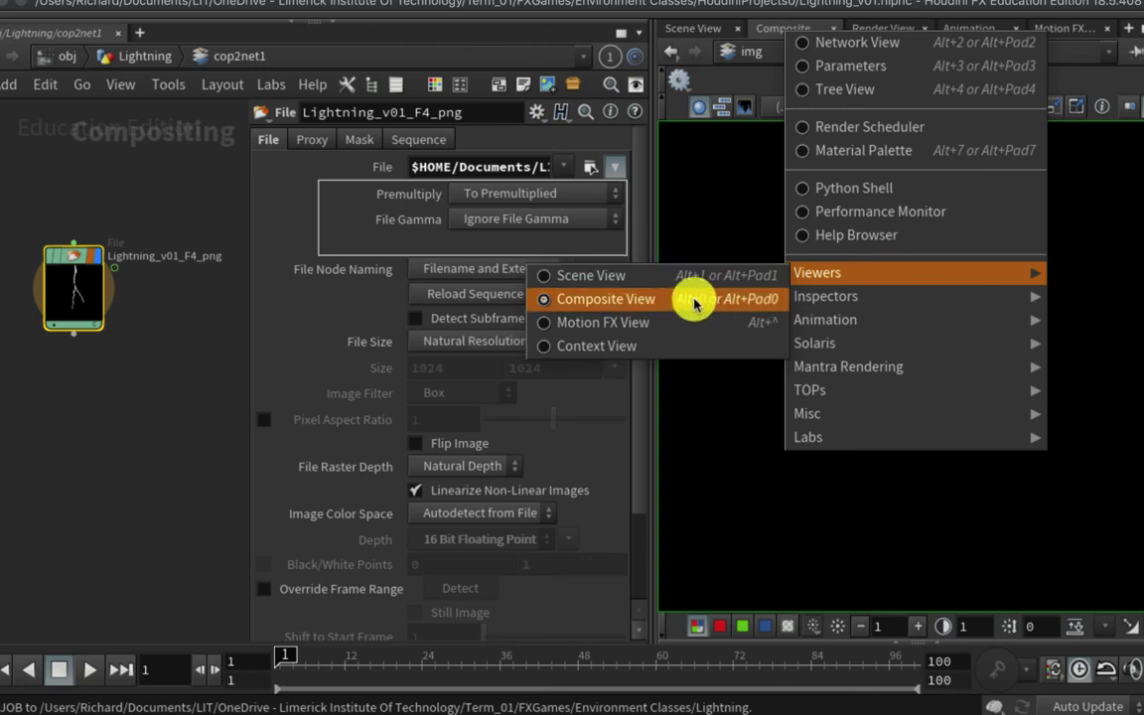
{"action": "left_click", "coordinate": [761, 29]}
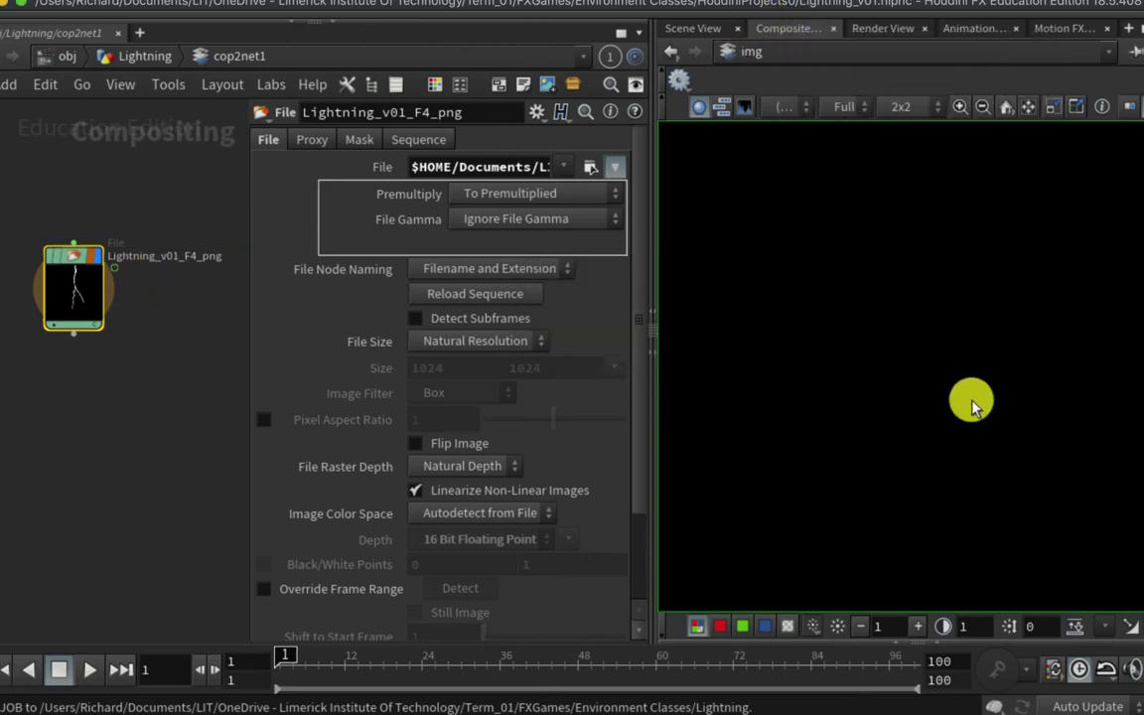
{"action": "scroll", "coordinate": [894, 343], "scroll_direction": "up", "scroll_amount": 2}
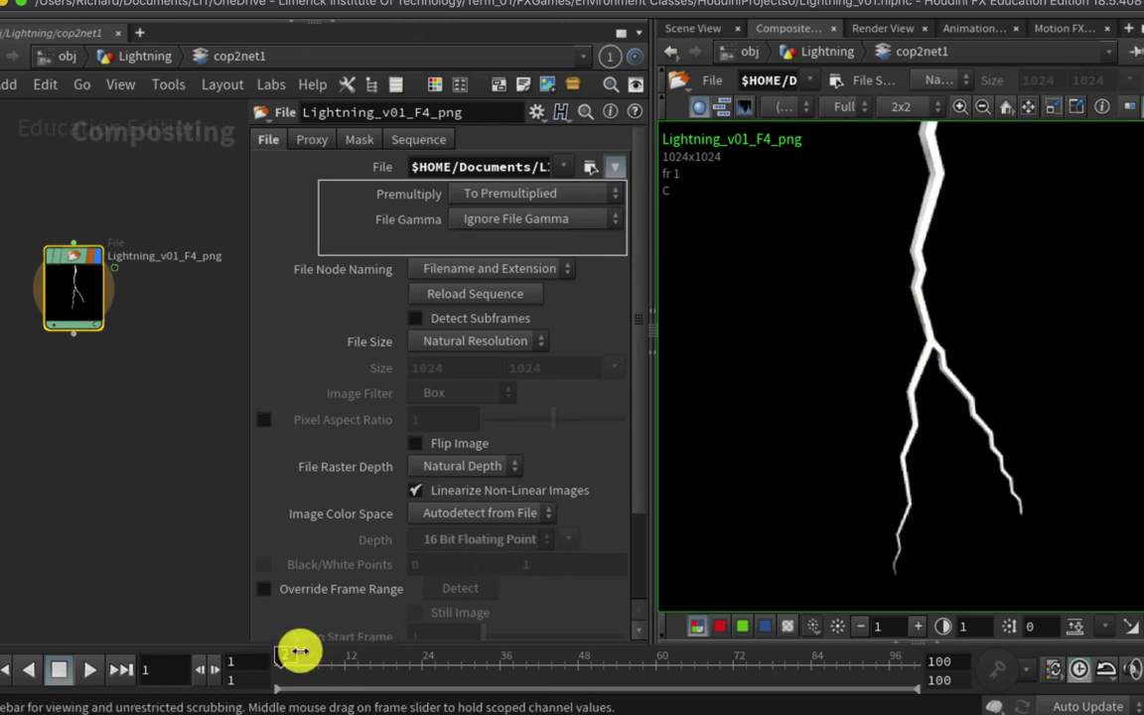
{"action": "left_click_drag", "start_coordinate": [300, 652], "coordinate": [245, 656]}
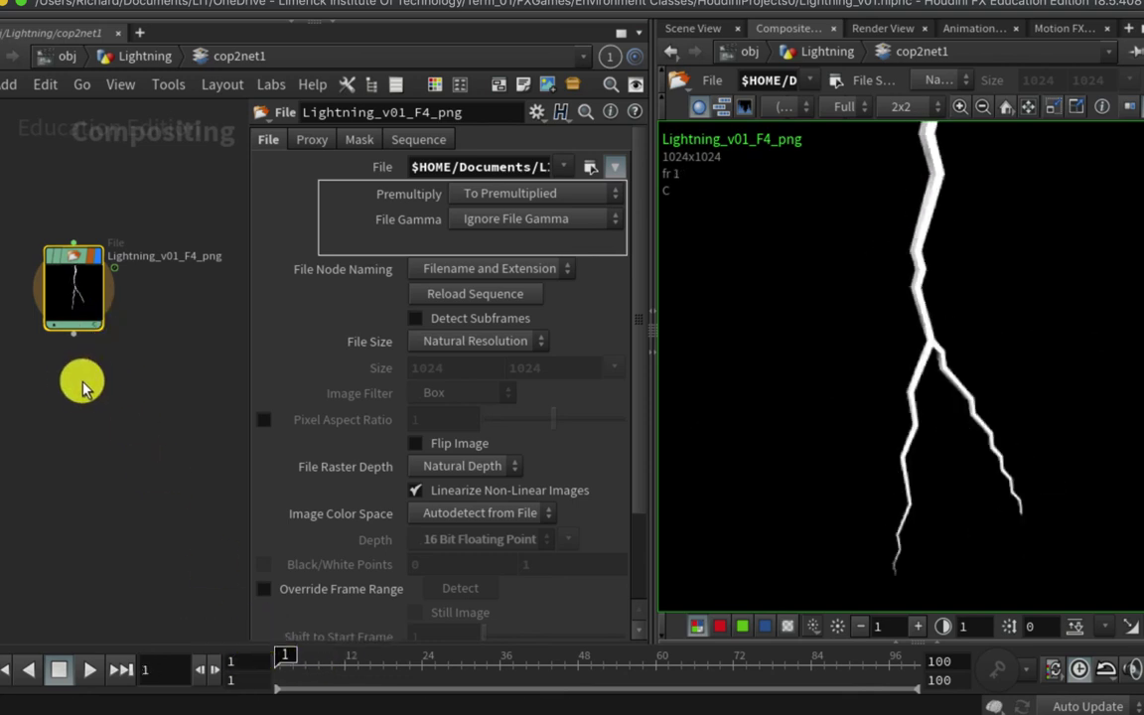
Create a Mosaic node, mosaic1, below the File node
{"action": "key", "text": "Tab"}
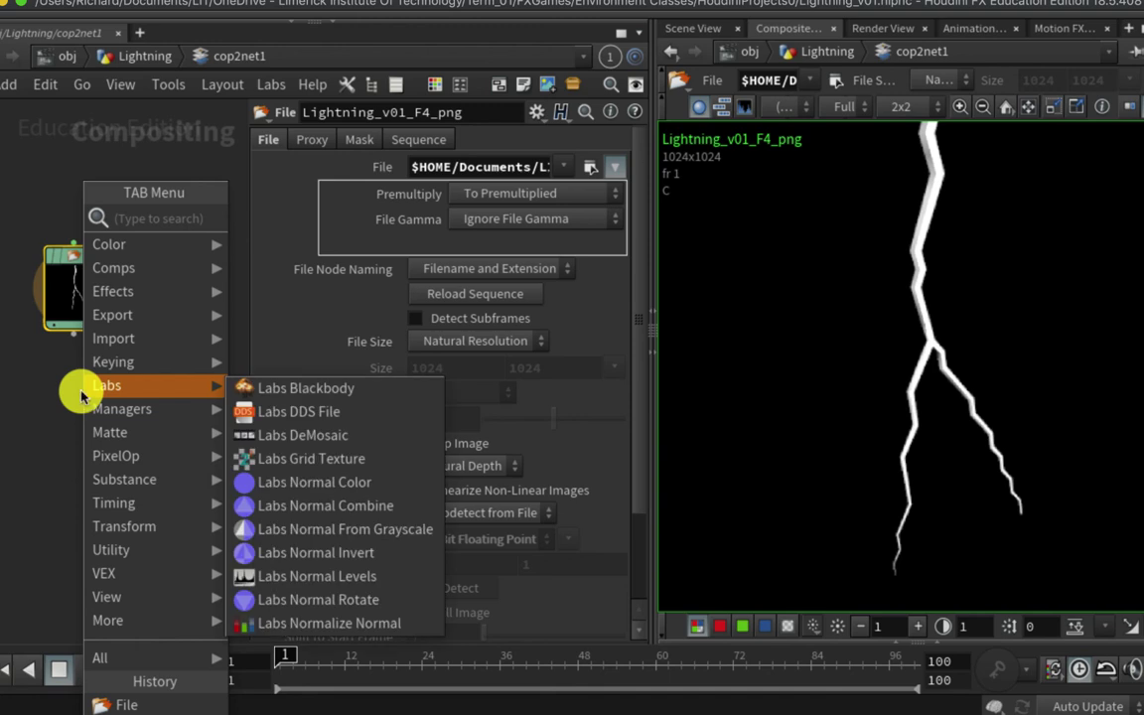
{"action": "type", "text": "mo"}
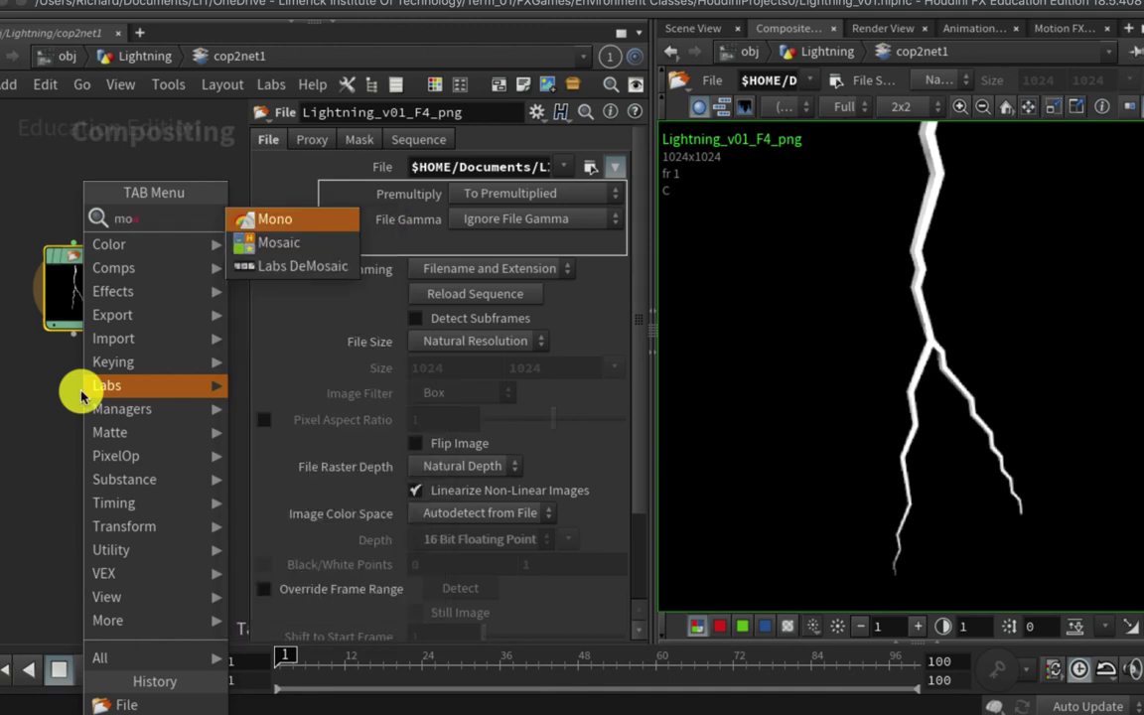
{"action": "key", "text": "Down"}
{"action": "key", "text": "Return"}
{"action": "left_click", "coordinate": [79, 391]}
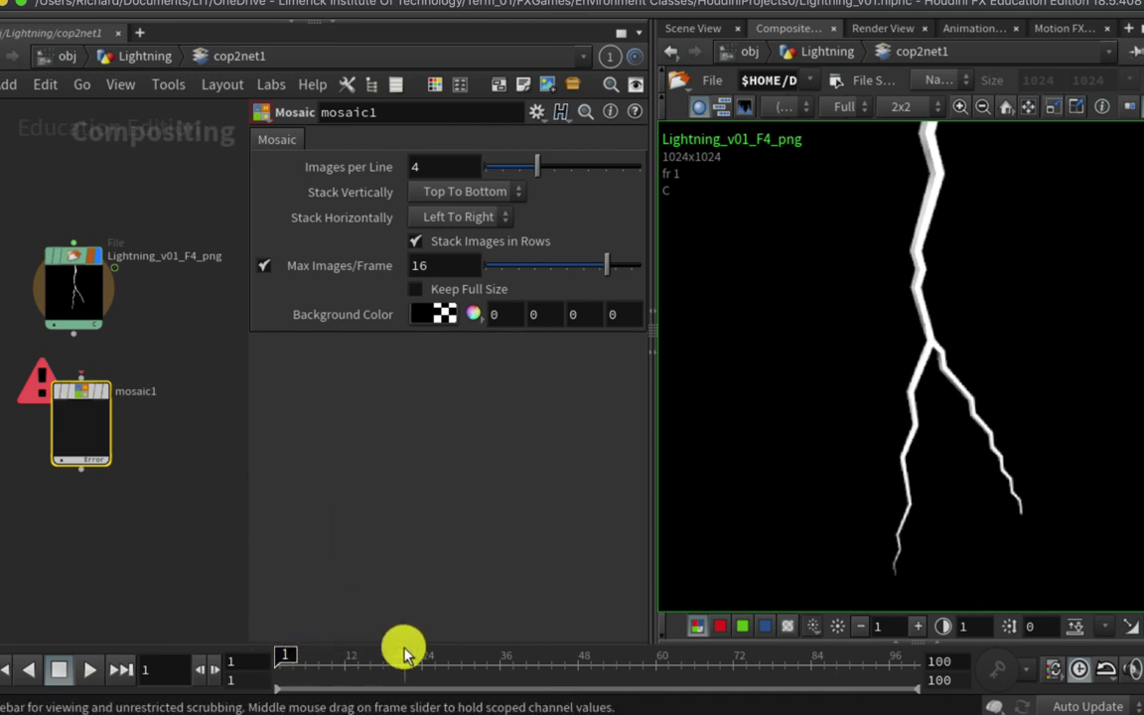
Wire the File node into mosaic1 and center the 4×4, 4096×4096 mosaic in the viewer
{"action": "left_click", "coordinate": [285, 658]}
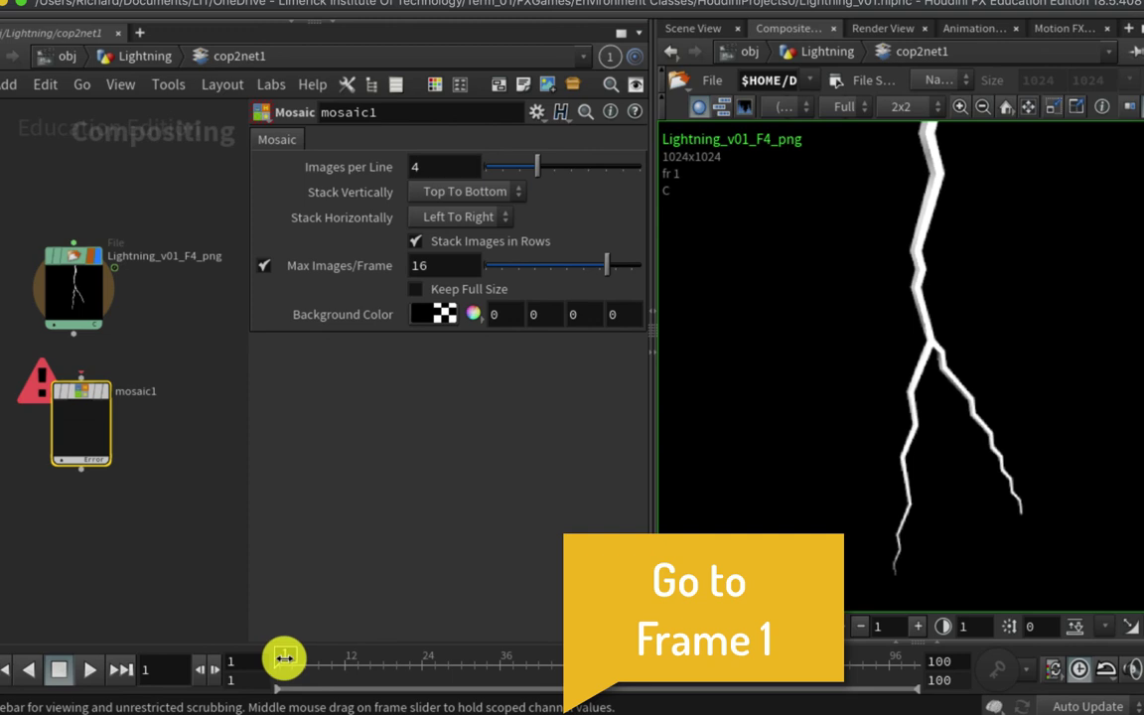
{"action": "left_click", "coordinate": [86, 440]}
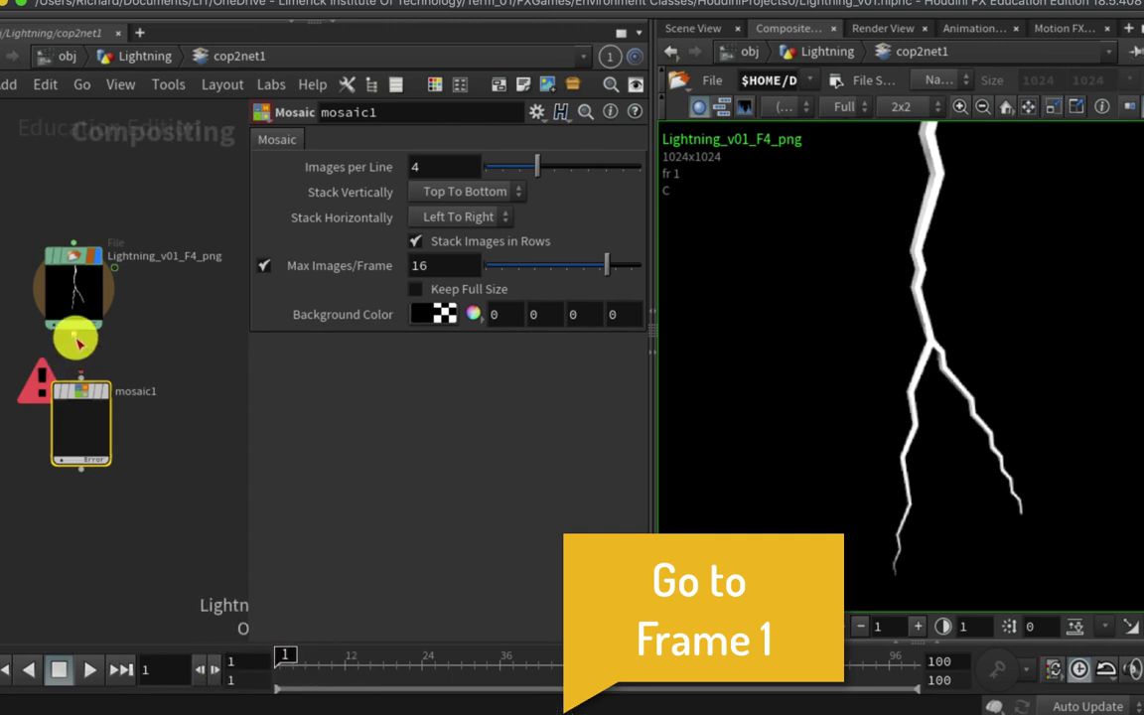
{"action": "left_click_drag", "start_coordinate": [76, 340], "coordinate": [99, 397]}
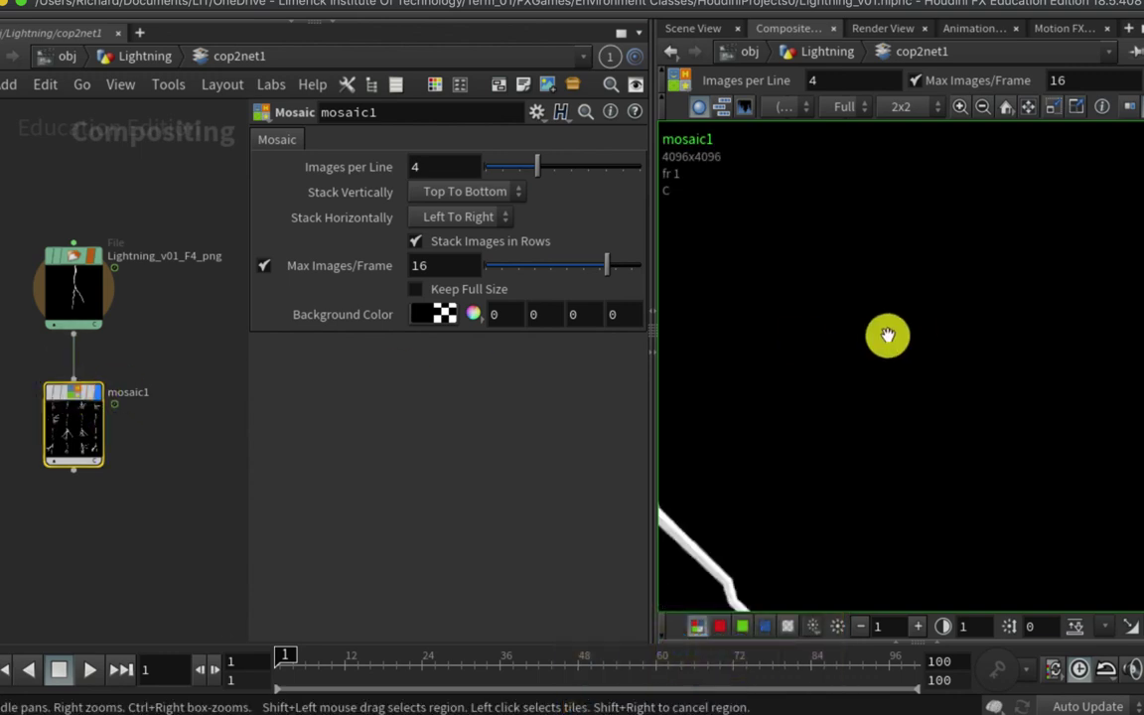
{"action": "scroll", "coordinate": [888, 336], "scroll_direction": "down", "scroll_amount": 5}
{"action": "scroll", "coordinate": [812, 335], "scroll_direction": "down", "scroll_amount": 3}
{"action": "scroll", "coordinate": [846, 314], "scroll_direction": "up", "scroll_amount": 3}
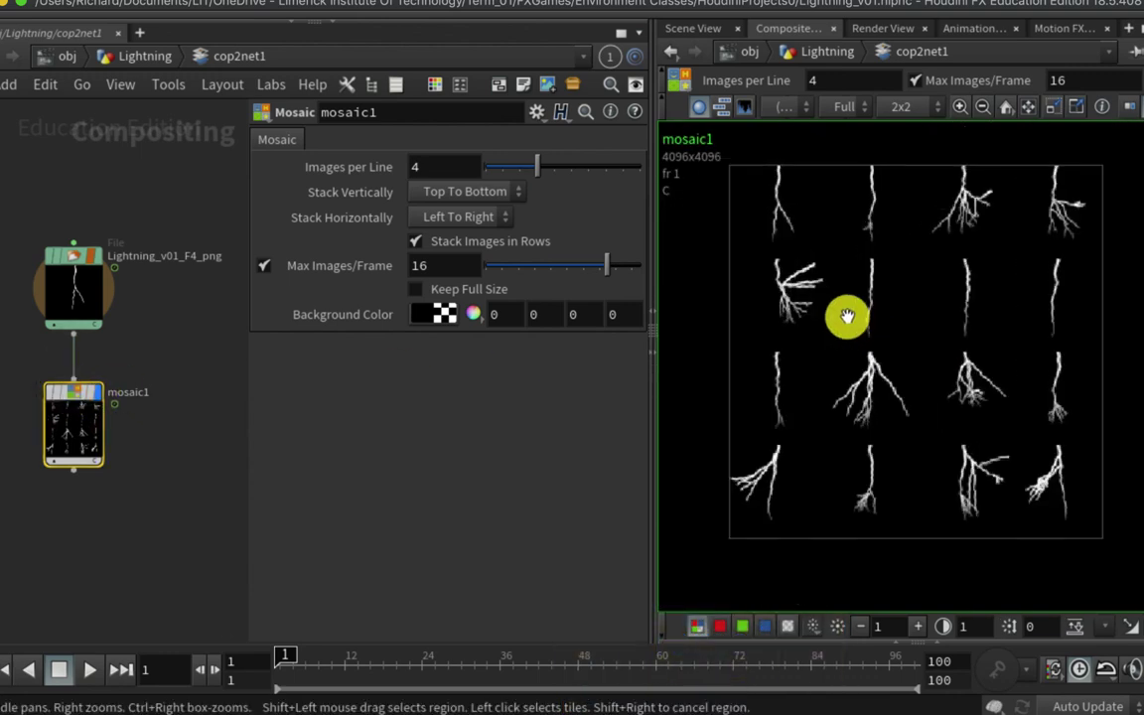
{"action": "middle_click_drag", "start_coordinate": [850, 286], "coordinate": [854, 303]}
{"action": "scroll", "coordinate": [854, 303], "scroll_direction": "up", "scroll_amount": 2}
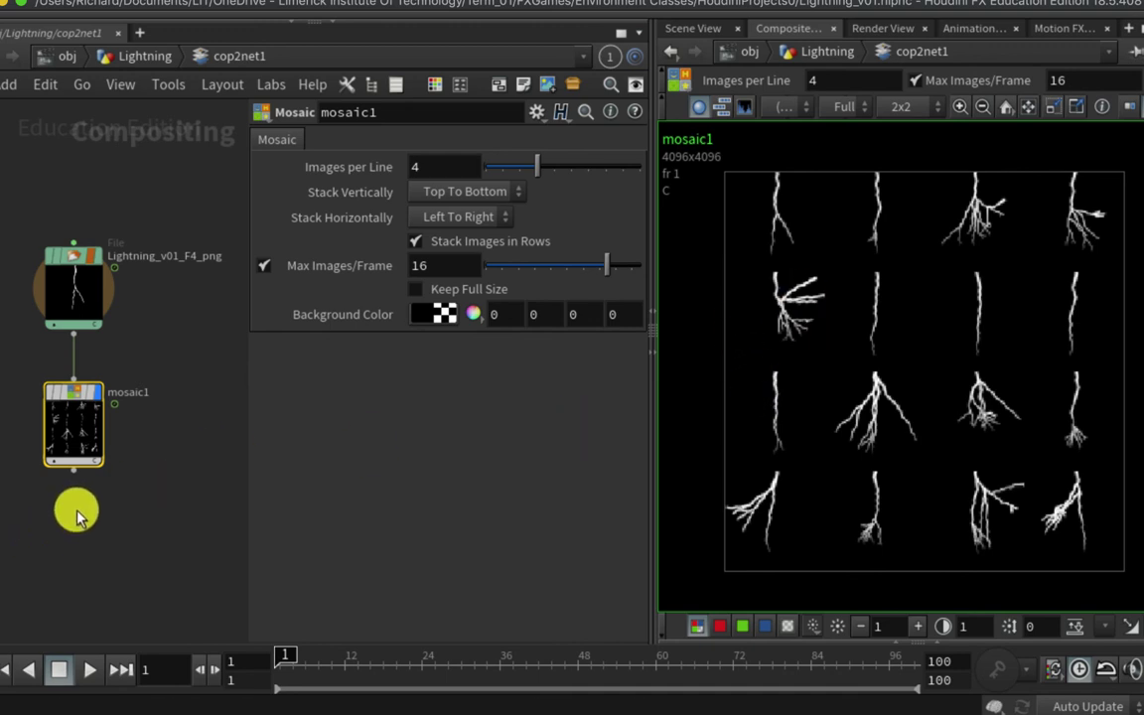
Create a ROP File Output node, rop_comp1, below mosaic1
{"action": "key", "text": "Tab"}
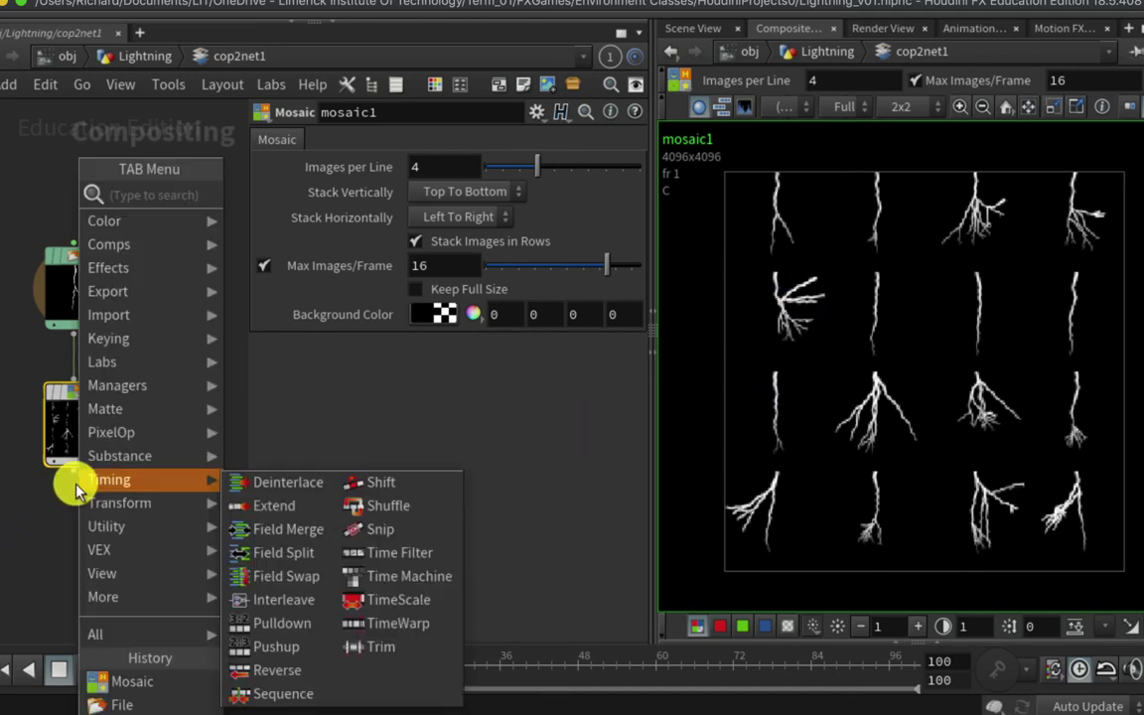
{"action": "type", "text": "rop"}
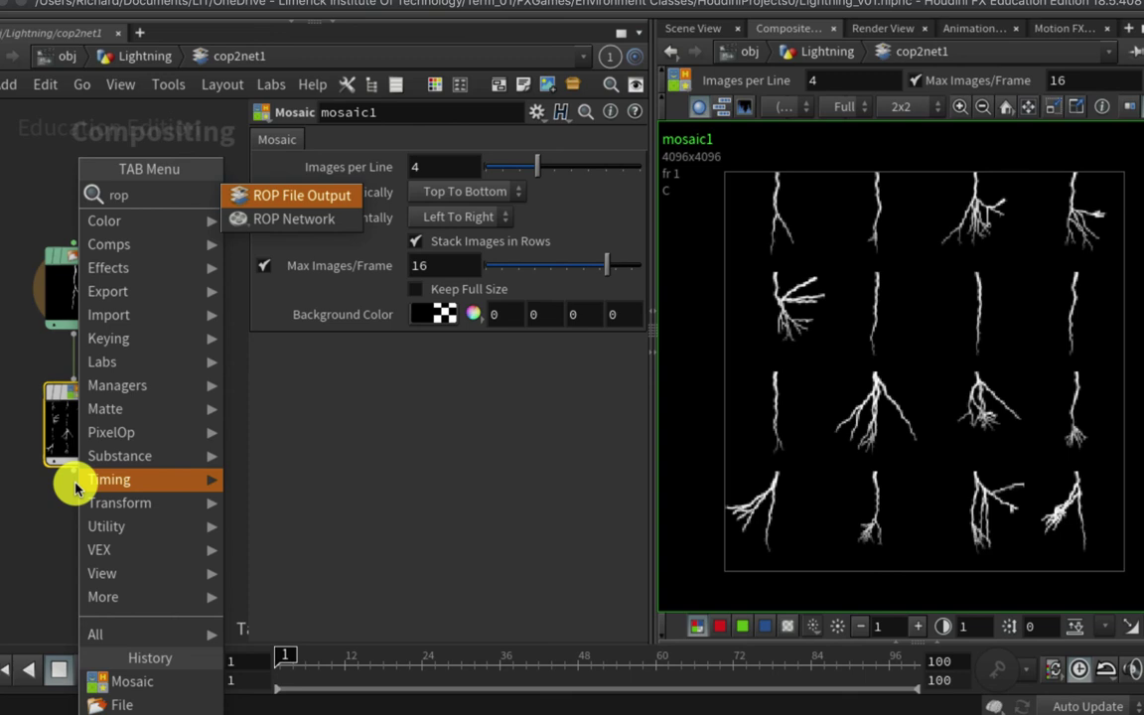
{"action": "key", "text": "Return"}
{"action": "left_click", "coordinate": [76, 486]}
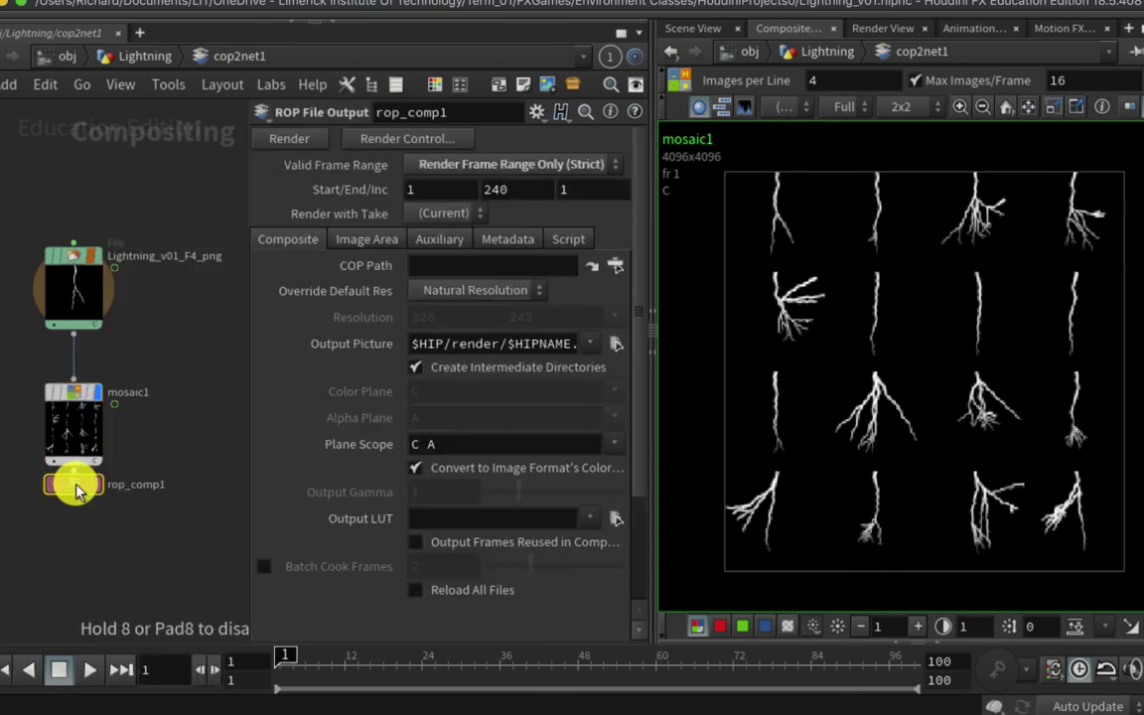
{"action": "left_click_drag", "start_coordinate": [77, 486], "coordinate": [82, 514]}
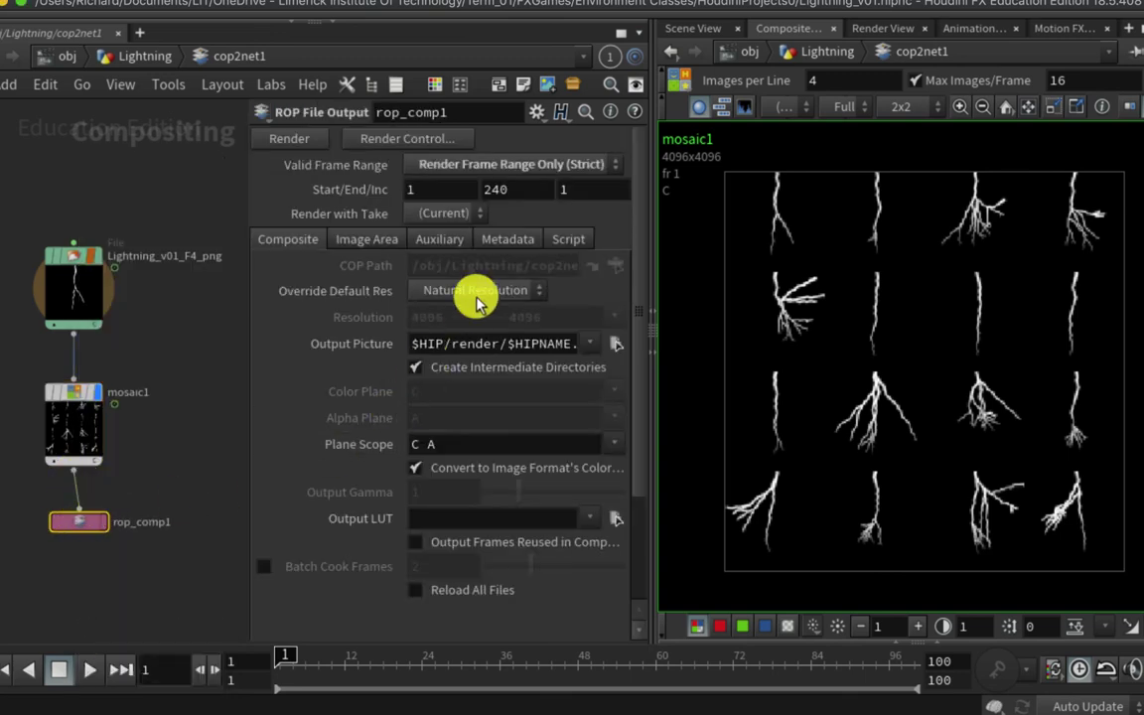
Set it to render the current frame only, outputting Lighting_Atlas_v01.png in the render folder
{"action": "left_click", "coordinate": [484, 169]}
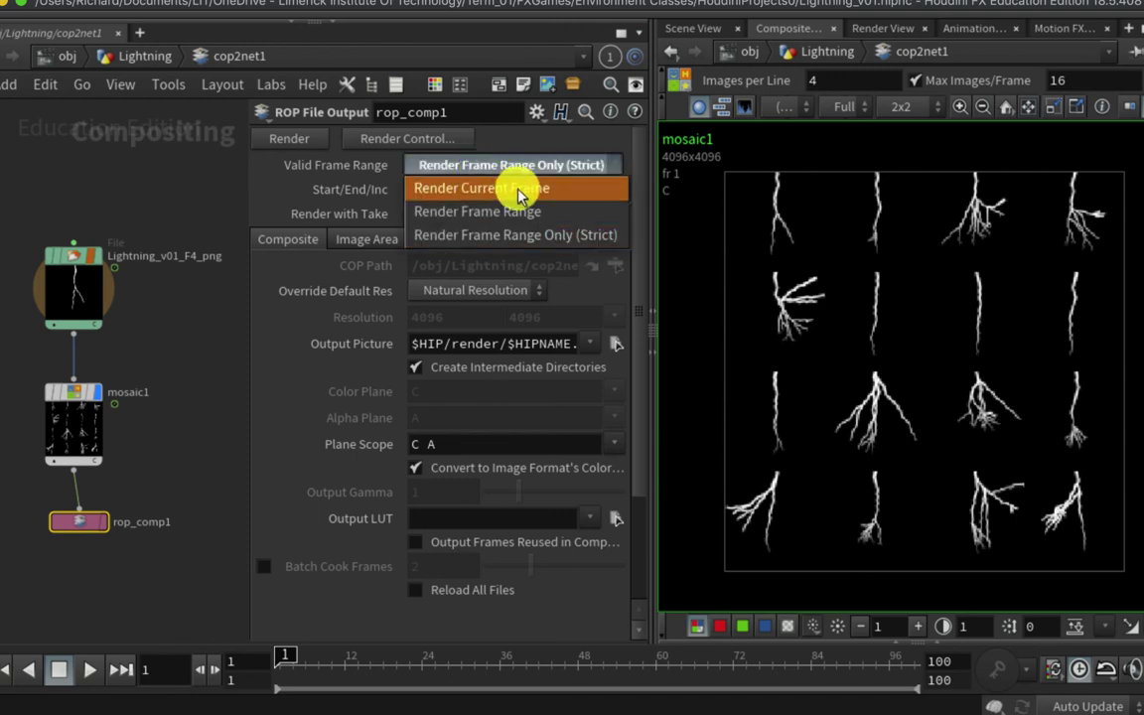
{"action": "left_click", "coordinate": [516, 191]}
{"action": "left_click", "coordinate": [616, 344]}
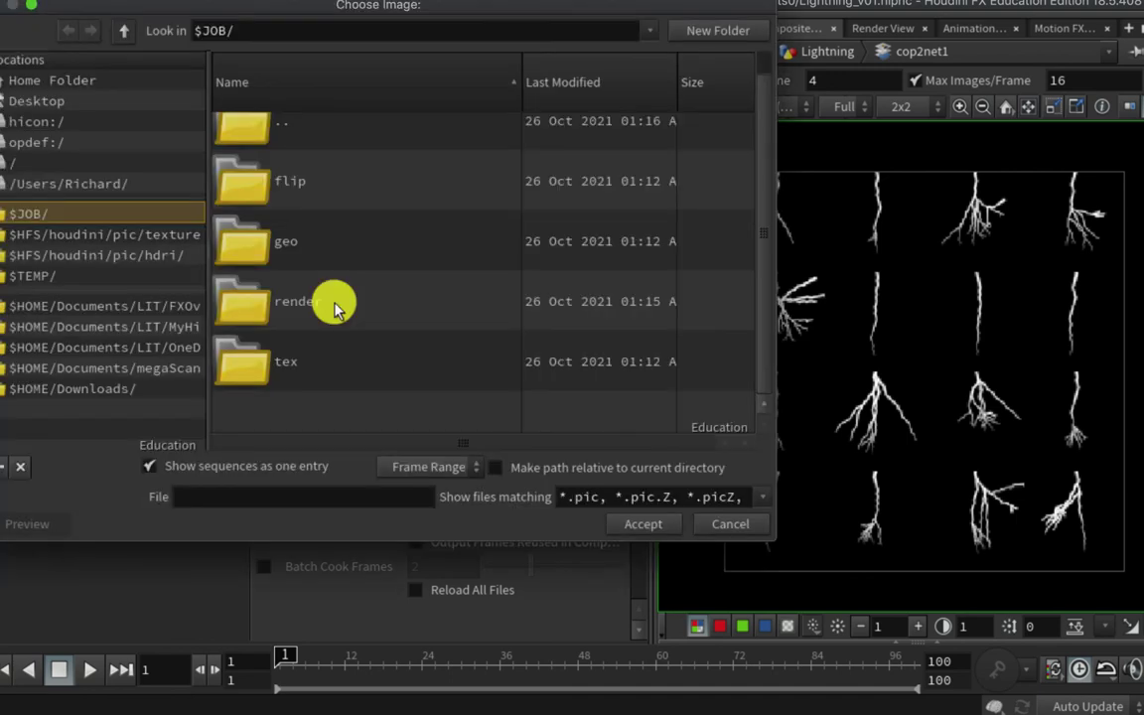
{"action": "double_click", "coordinate": [335, 306]}
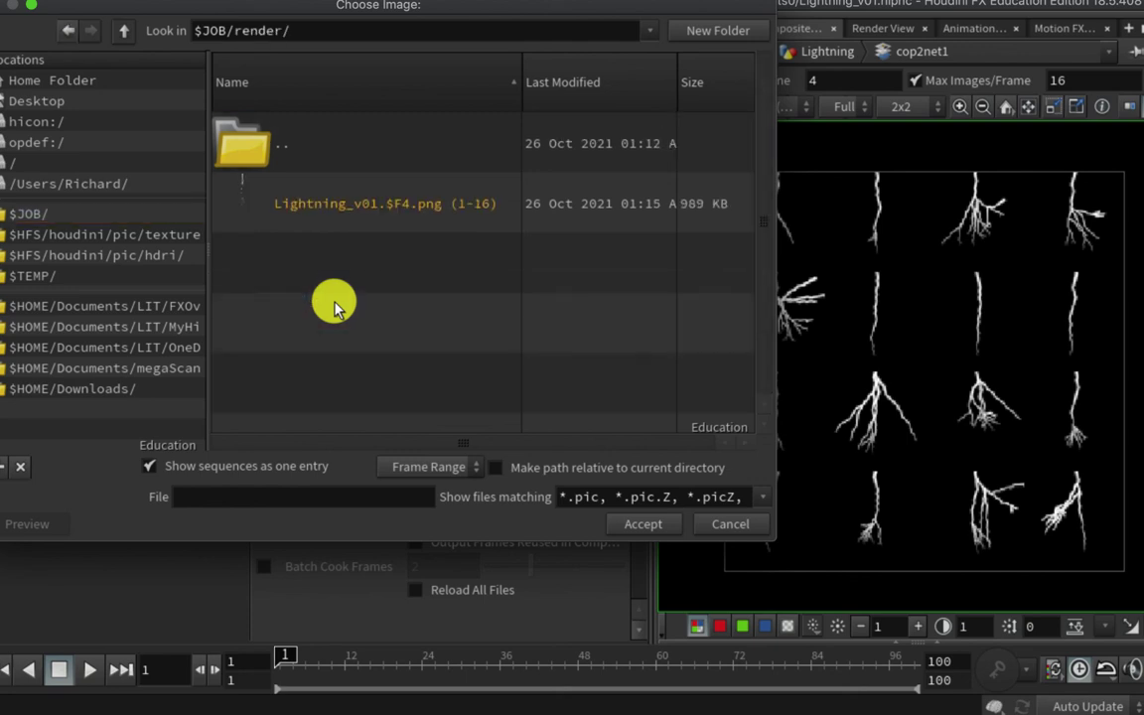
{"action": "left_click", "coordinate": [229, 494]}
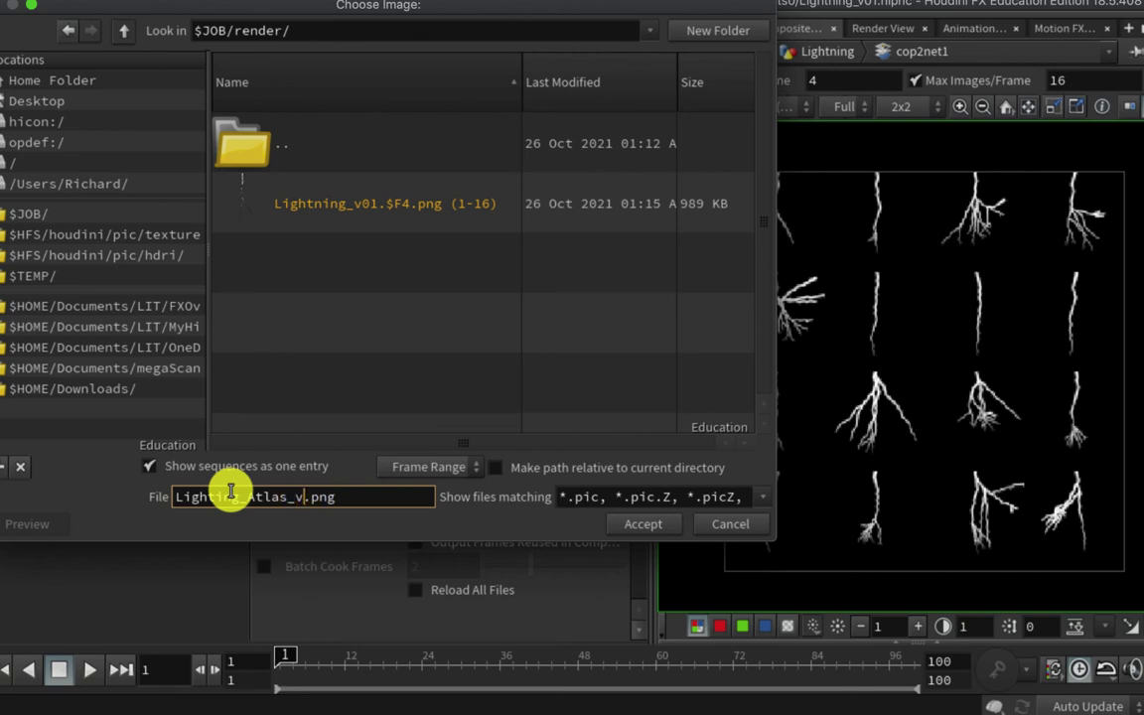
Accept the Lighting_Atlas_v01.png output path and pan across the atlas tile rows
{"action": "left_click", "coordinate": [644, 523]}
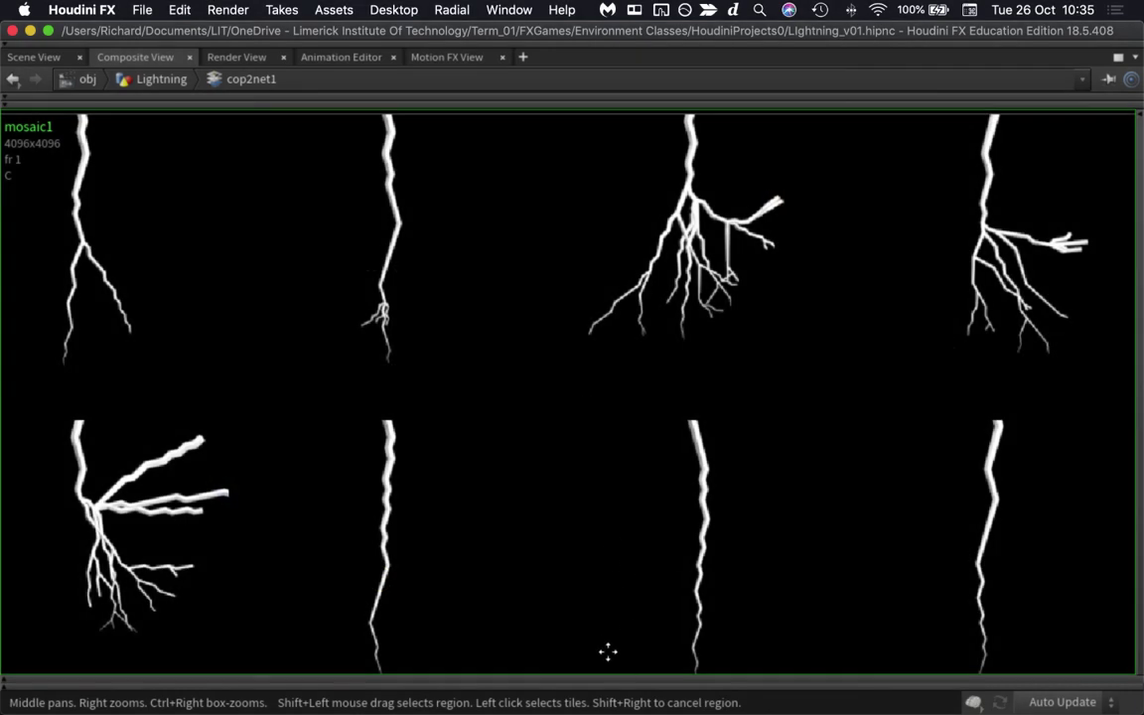
{"action": "middle_click_drag", "start_coordinate": [608, 651], "coordinate": [611, 248]}
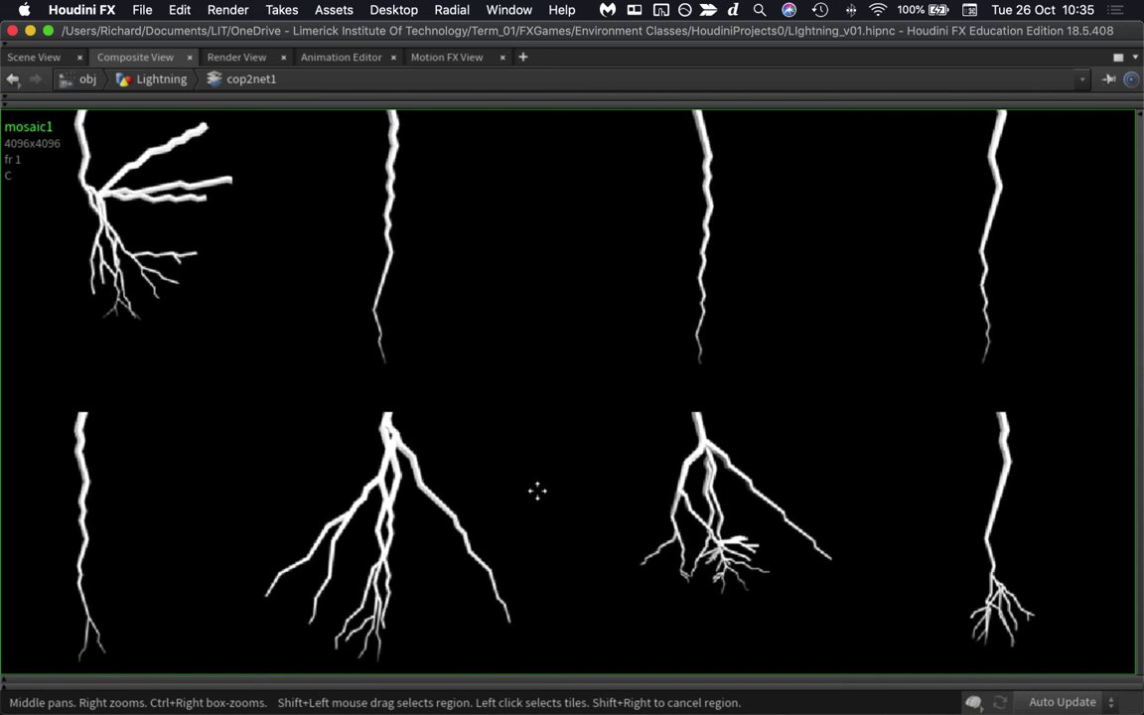
{"action": "middle_click_drag", "start_coordinate": [537, 490], "coordinate": [588, 41]}
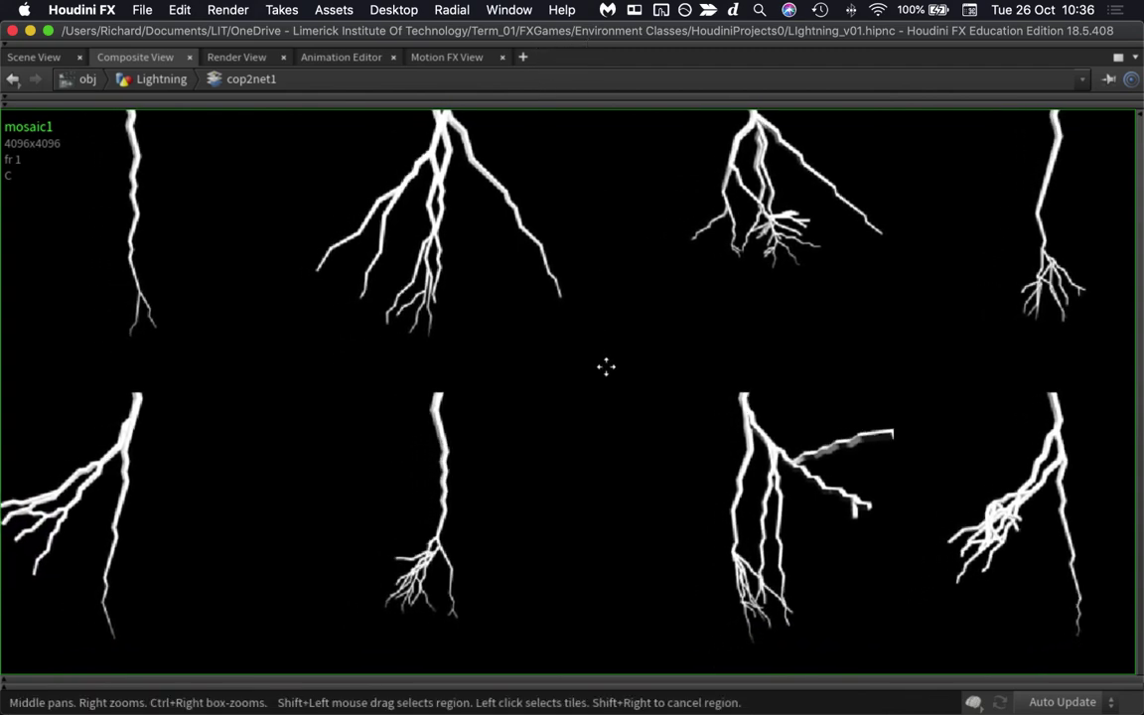